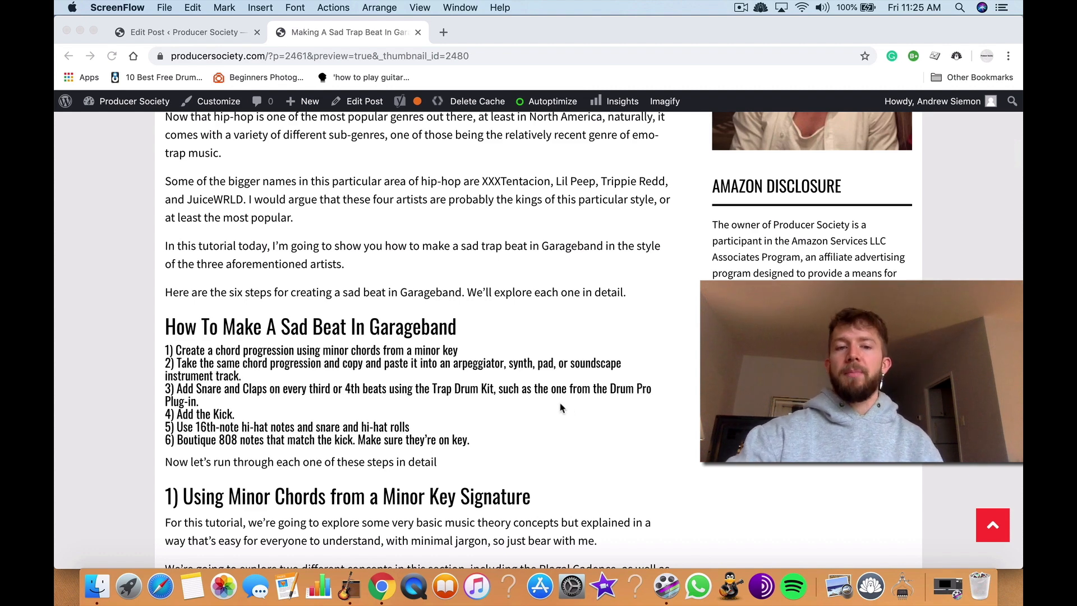
Step: Read the article's six-step overview and its sections on minor chords and the minor scale
scroll(561, 408, down, 3)
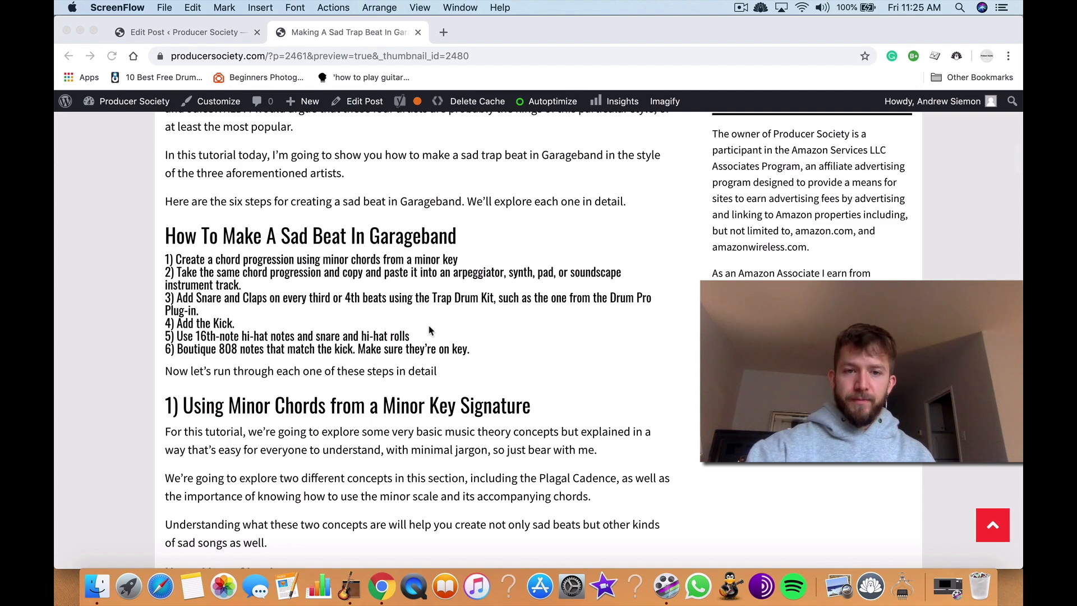
scroll(430, 330, down, 5)
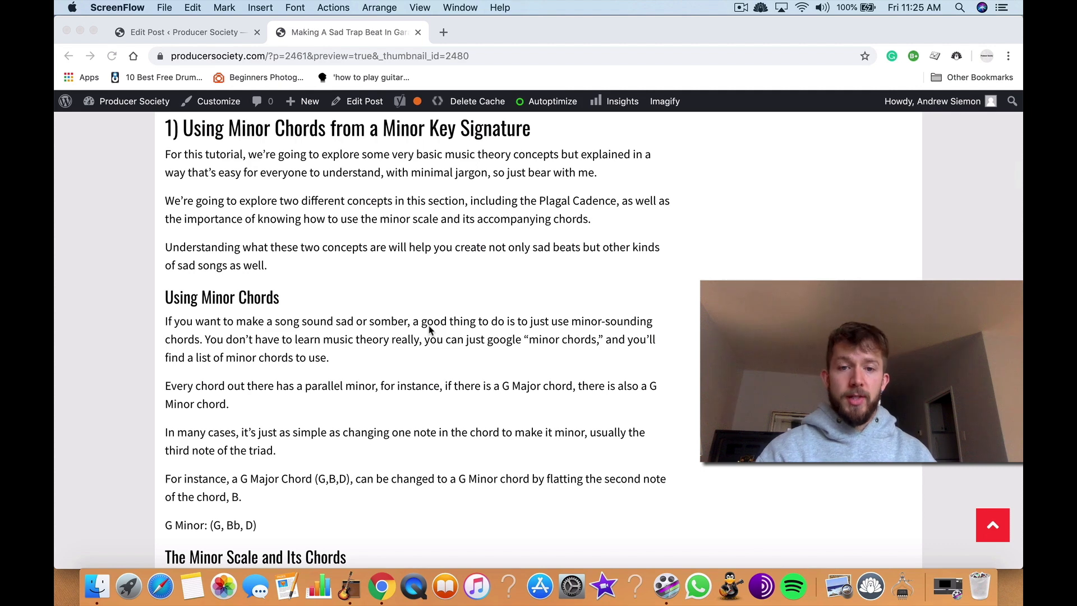
scroll(430, 329, down, 3)
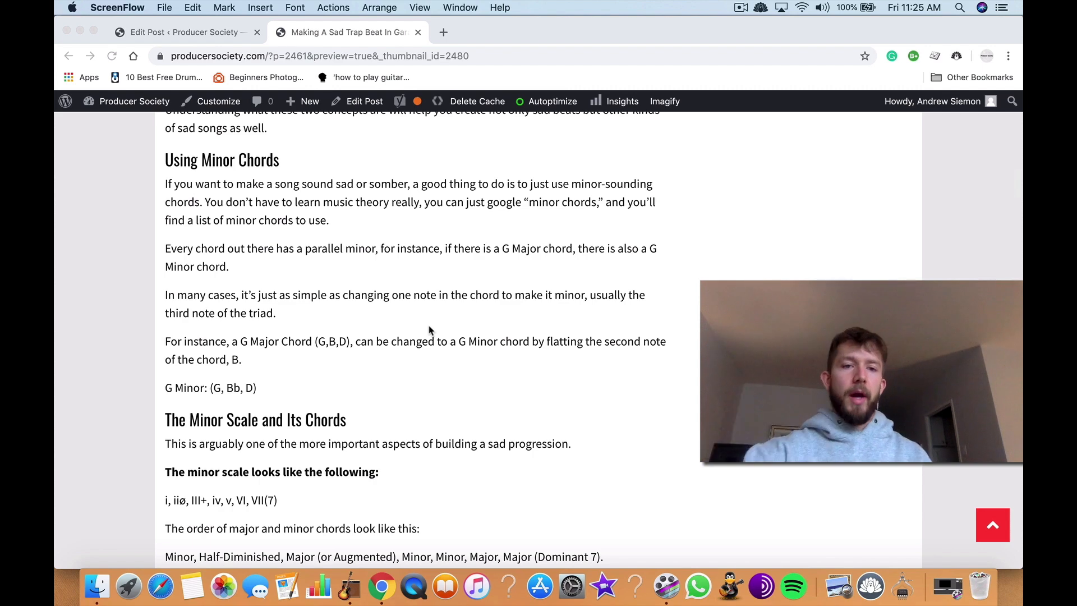
scroll(429, 330, down, 6)
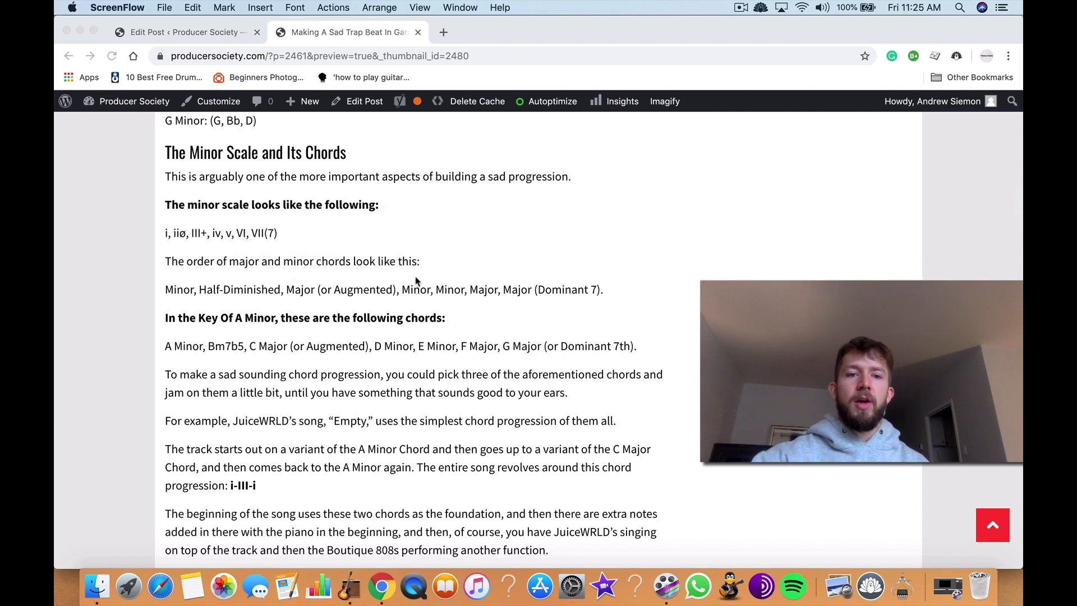
scroll(416, 281, down, 5)
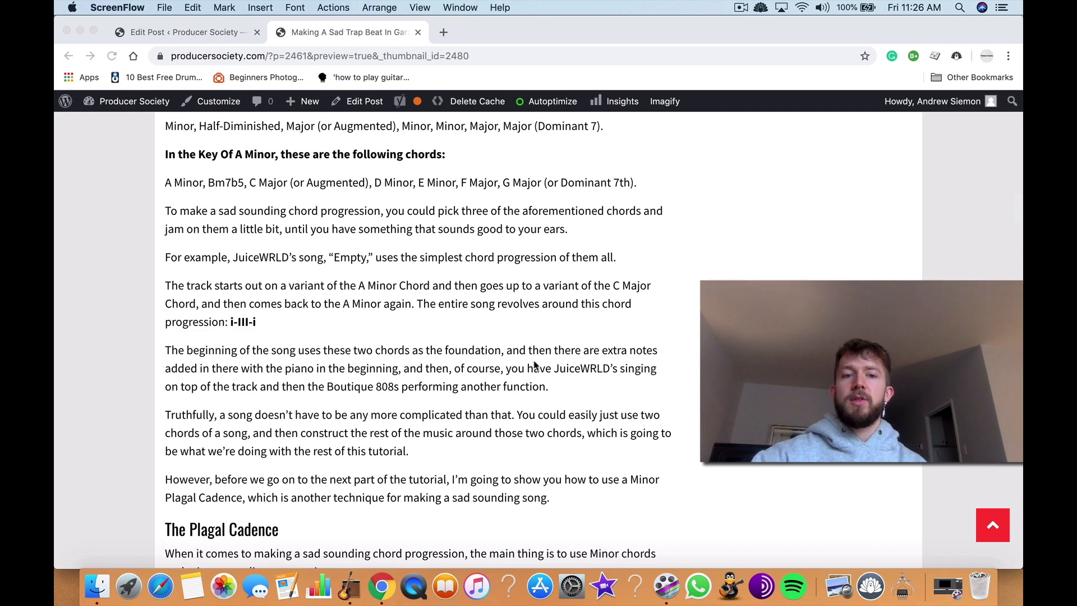
scroll(538, 382, down, 4)
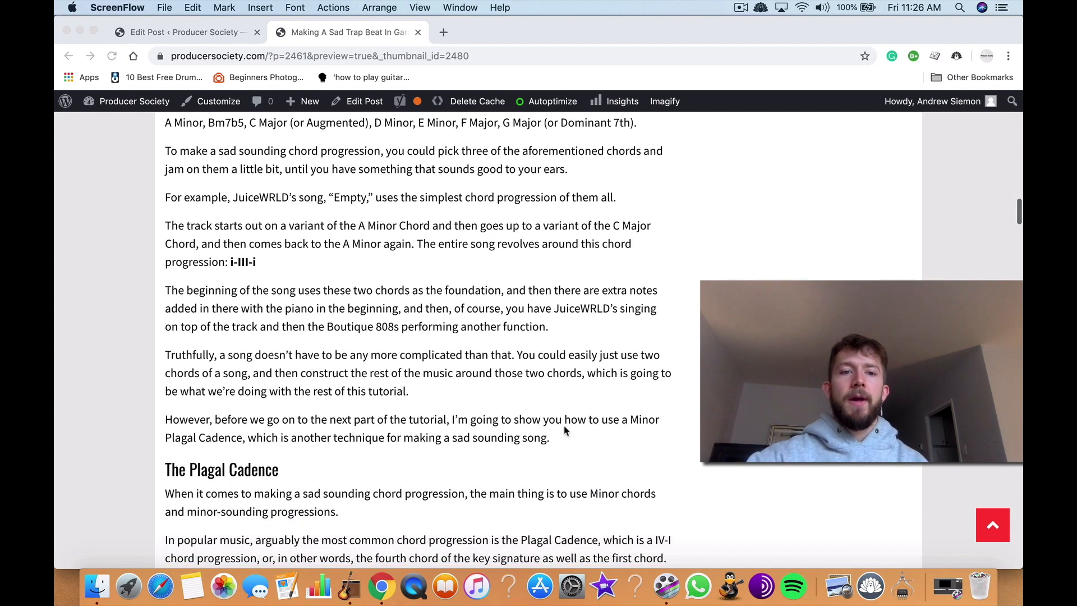
scroll(561, 429, up, 3)
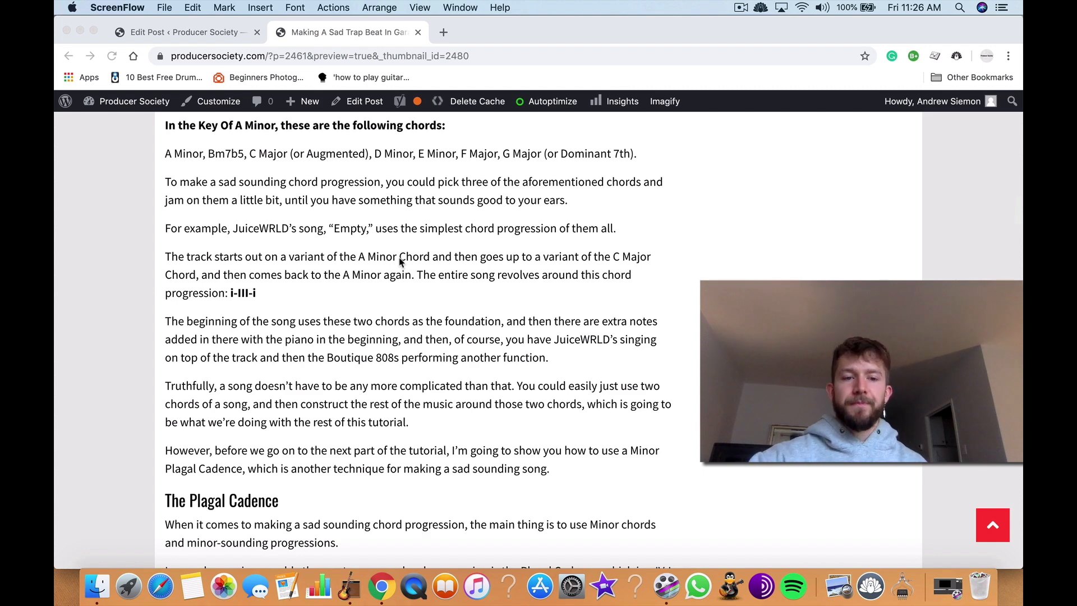
Step: Examine the Plagal Cadence section with its Musical Typing chord diagrams, through to the heading about copying the progression into a new instrument
scroll(401, 261, down, 9)
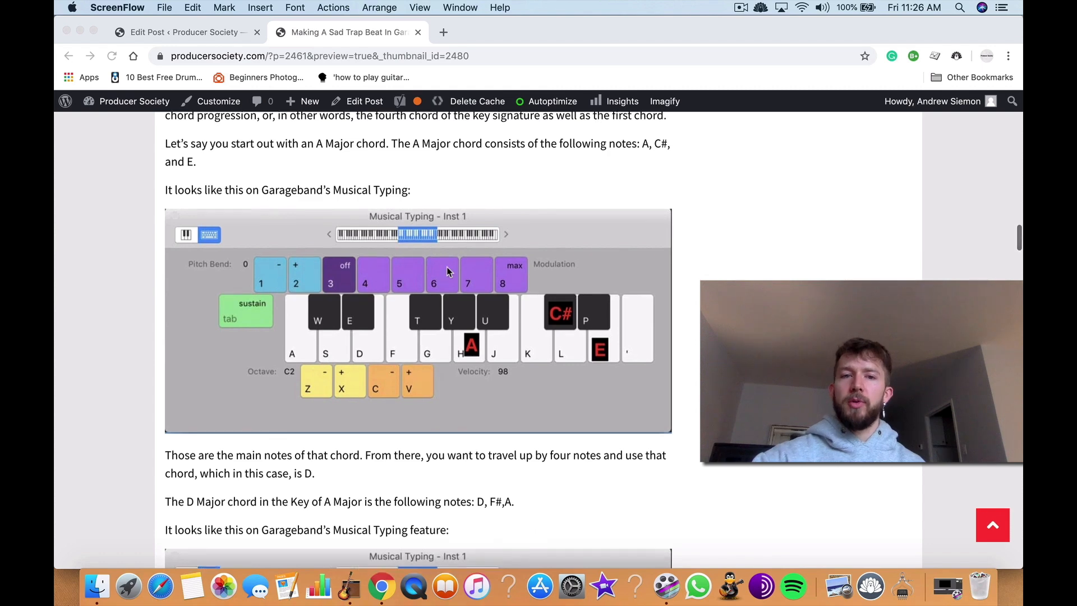
scroll(448, 270, up, 3)
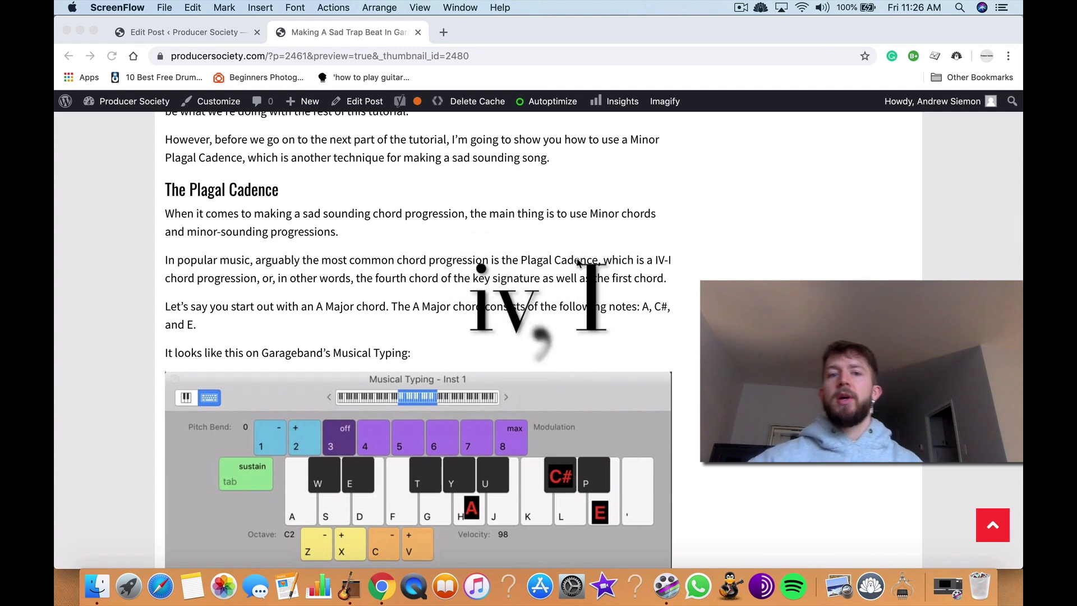
scroll(578, 263, down, 8)
scroll(578, 262, down, 5)
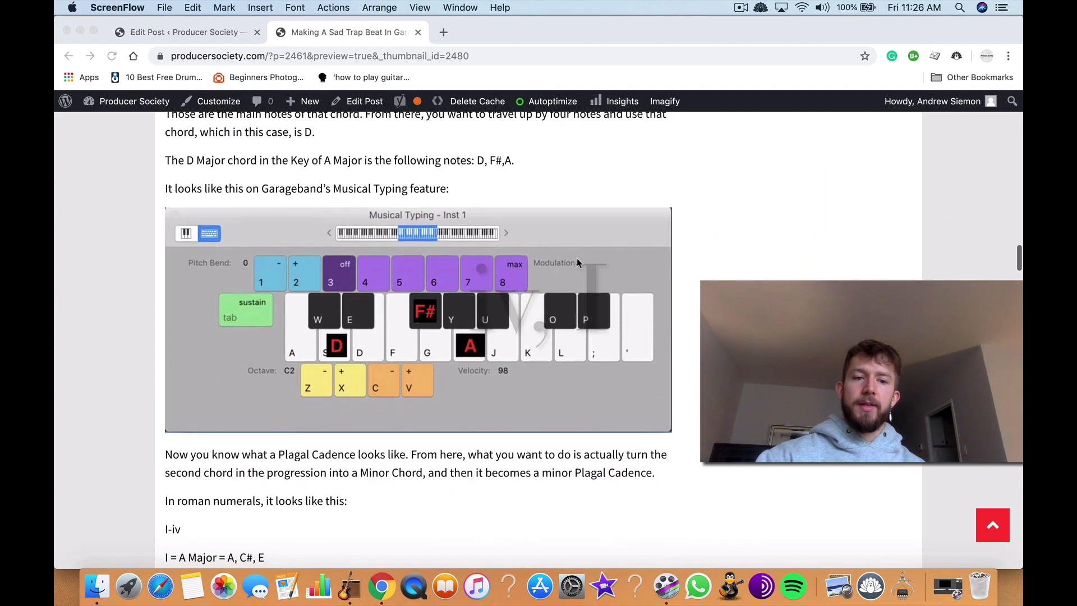
scroll(578, 263, down, 3)
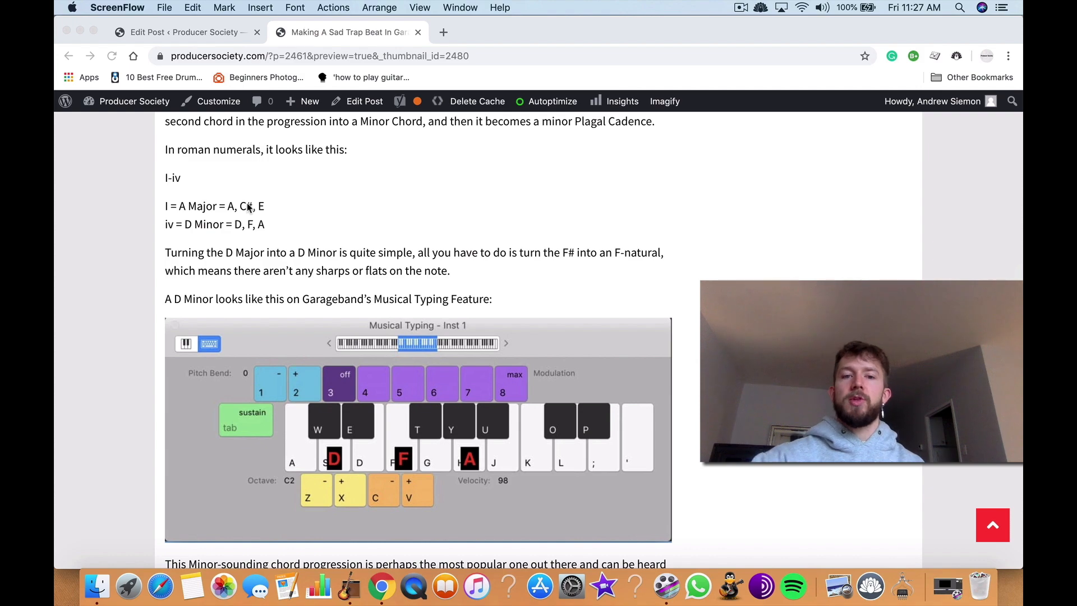
scroll(378, 258, down, 6)
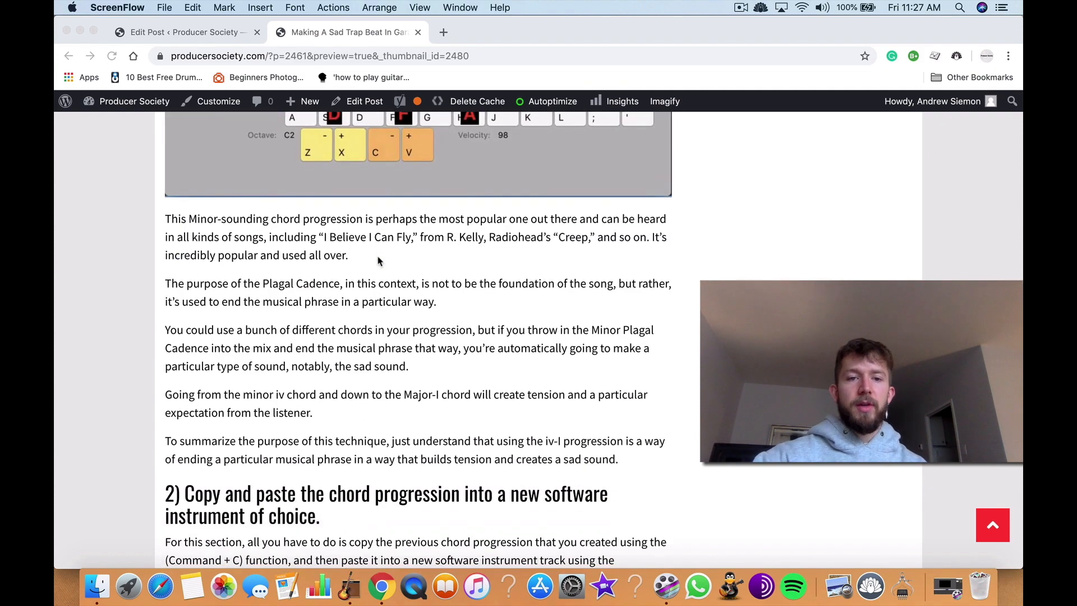
scroll(378, 259, down, 7)
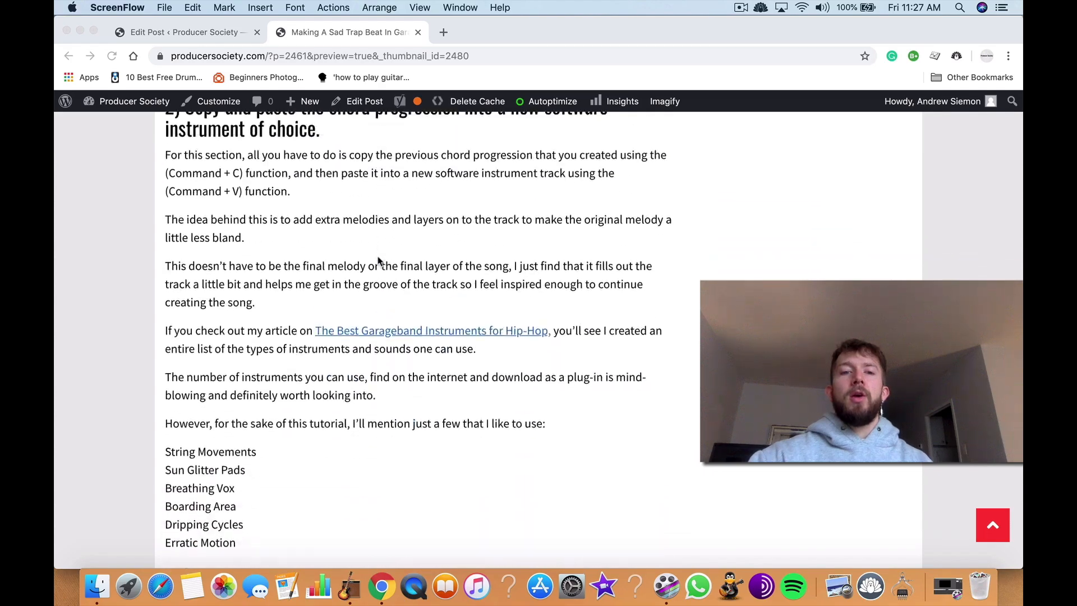
Step: Return to the six-step list and review the article down to the suggested software instruments and the trap drum kit section
scroll(378, 260, up, 20)
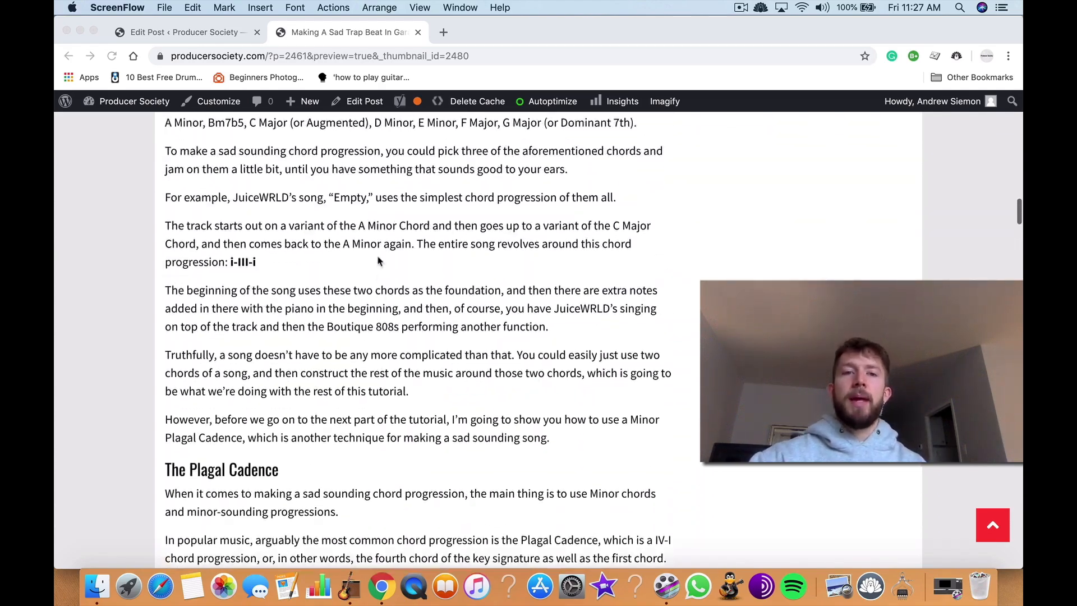
scroll(378, 260, up, 15)
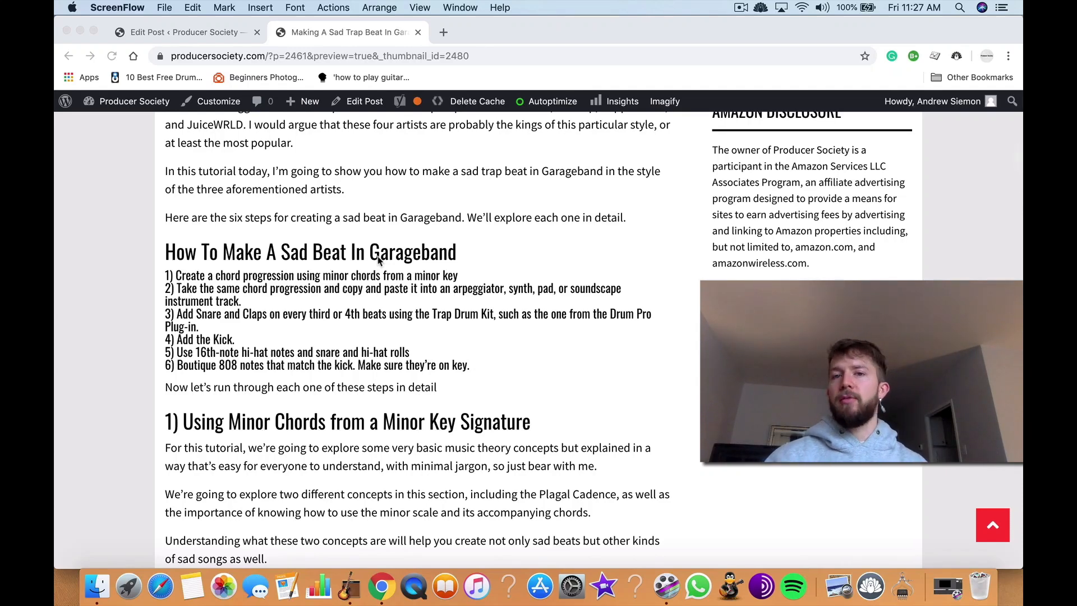
scroll(428, 324, down, 7)
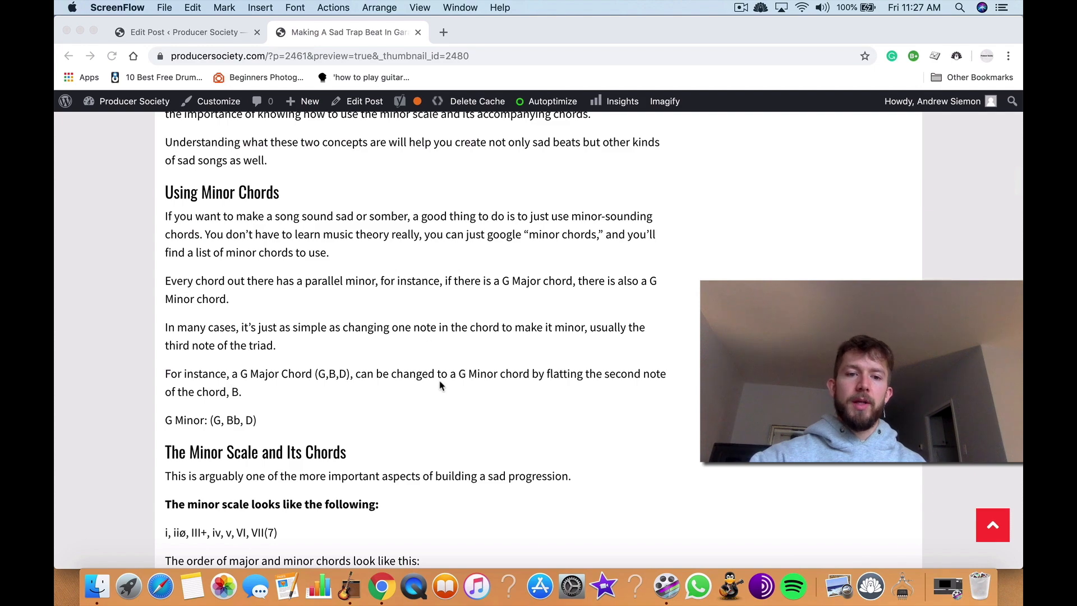
scroll(440, 380, down, 9)
scroll(439, 385, down, 4)
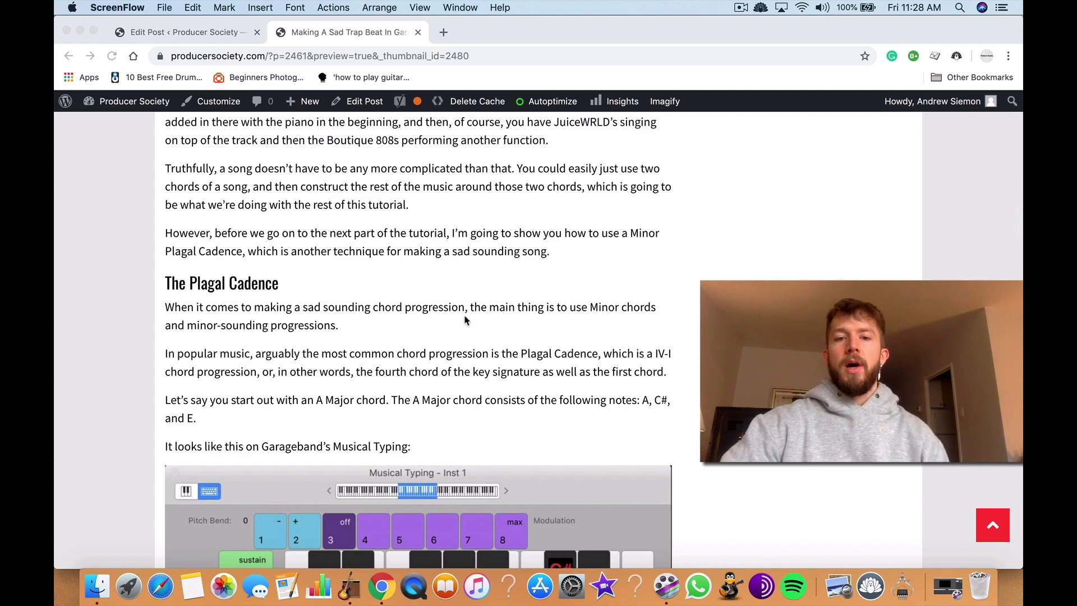
scroll(464, 320, down, 15)
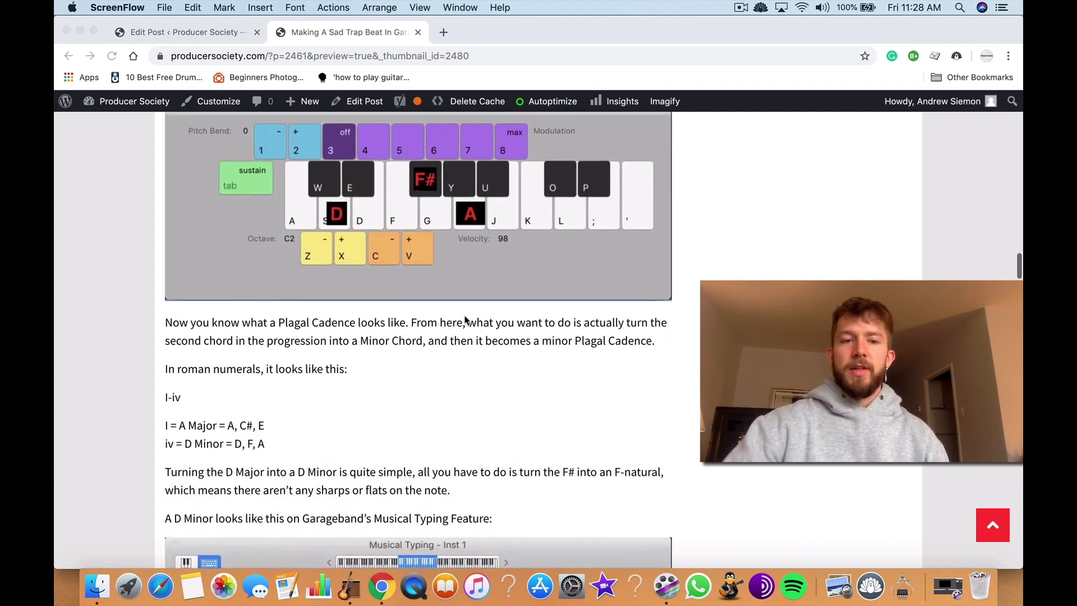
scroll(465, 319, down, 1)
scroll(465, 319, up, 20)
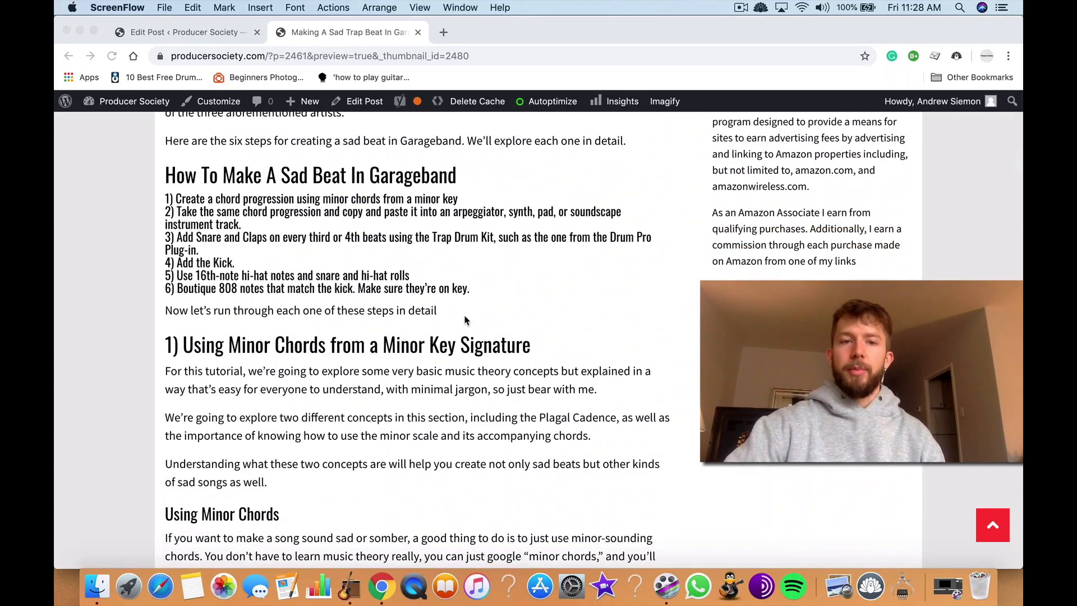
scroll(464, 319, down, 20)
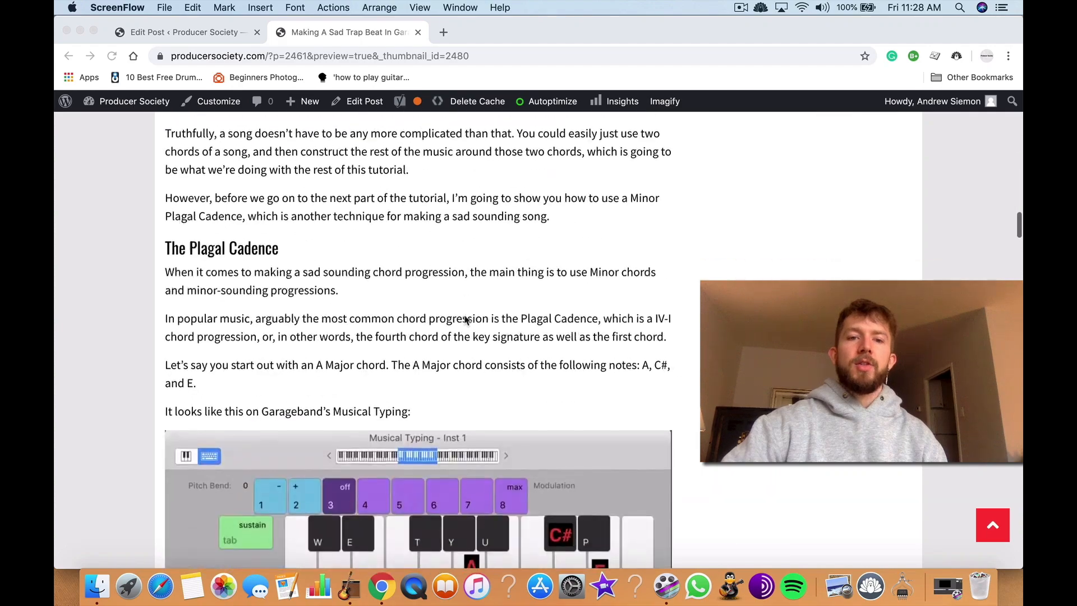
scroll(464, 320, down, 7)
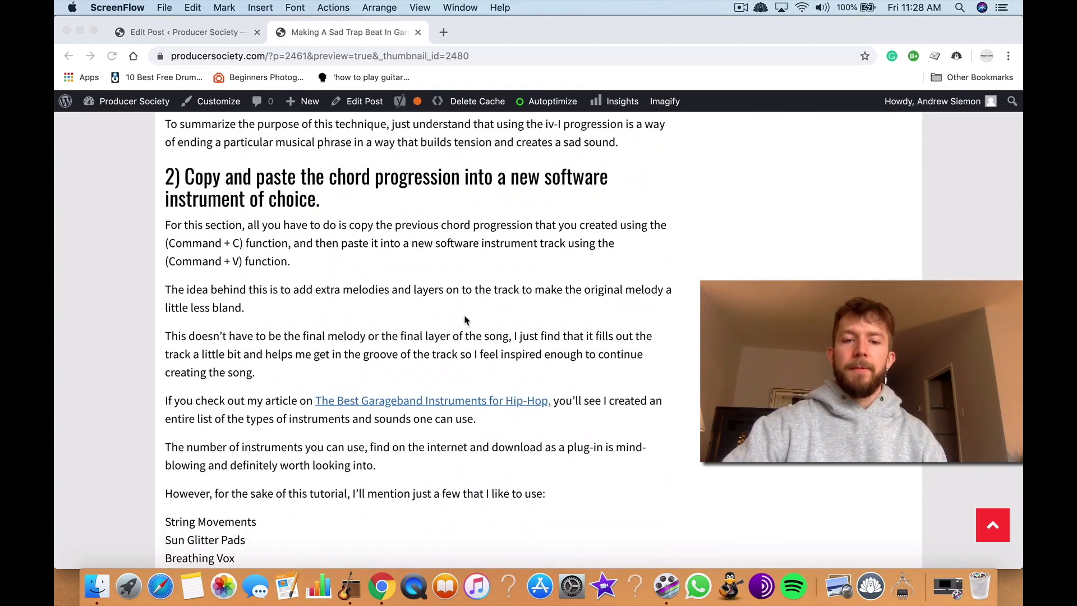
scroll(464, 319, down, 4)
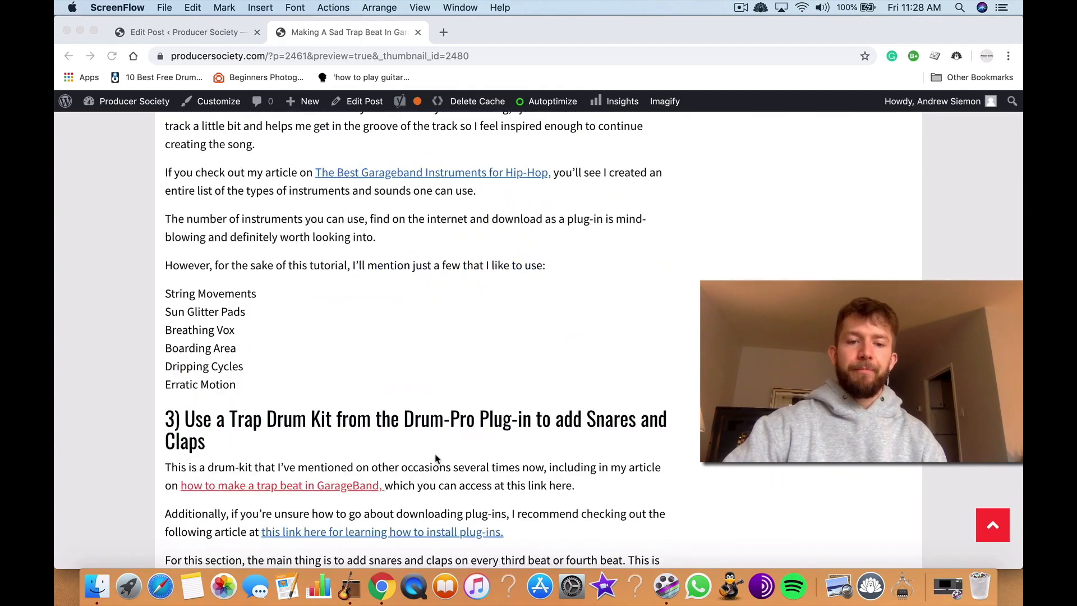
Step: Switch to GarageBand and add a new audio track below the Inst 3 track
click(355, 593)
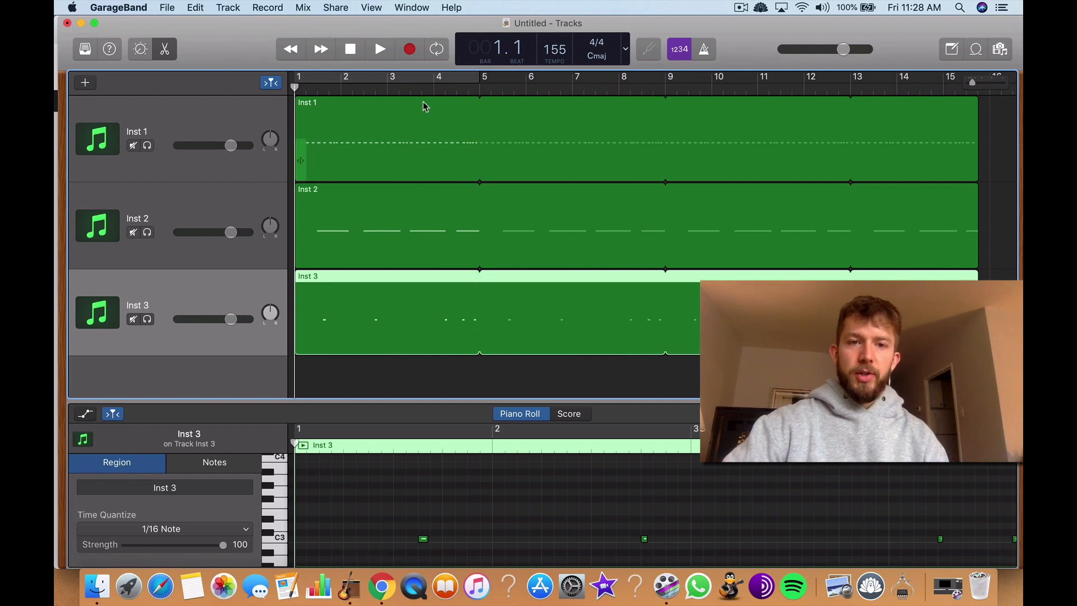
right_click(189, 316)
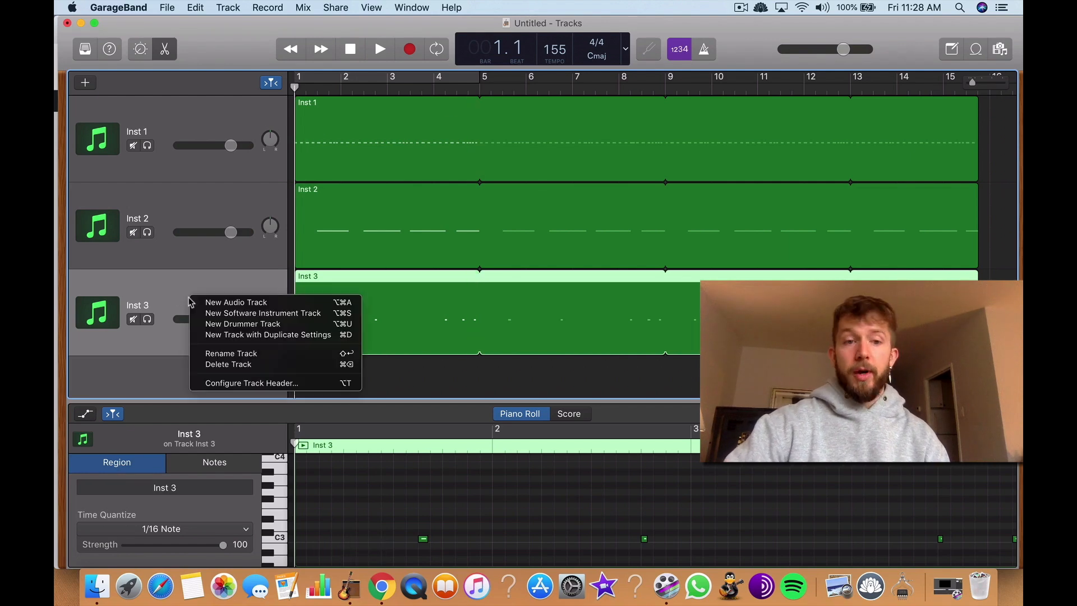
click(255, 304)
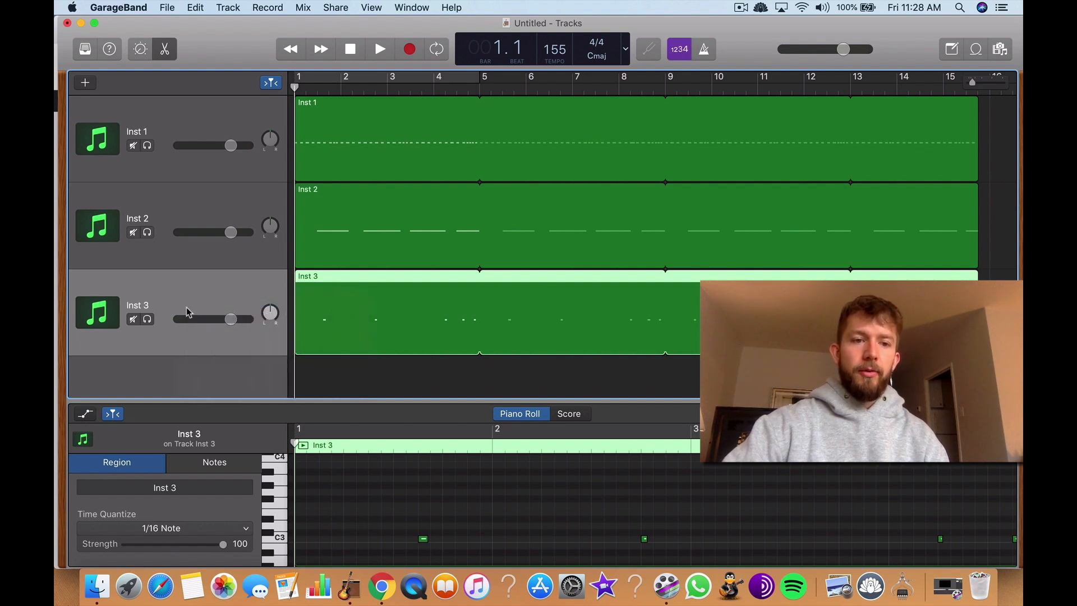
click(640, 231)
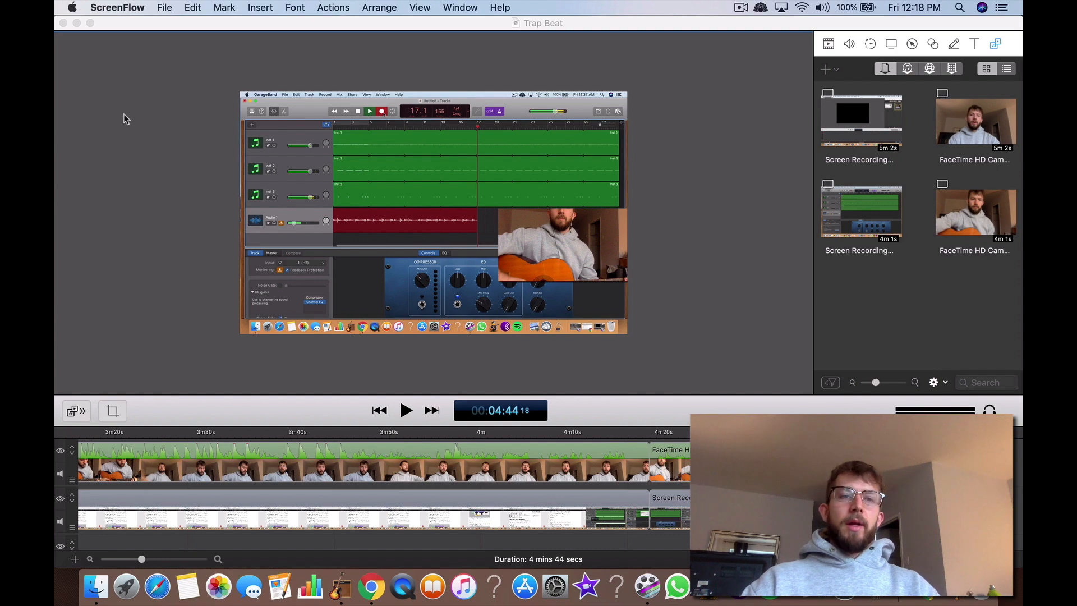
Step: Switch from ScreenFlow to GarageBand and delete all regions on the Inst 4 and Boarding Area tracks
click(78, 24)
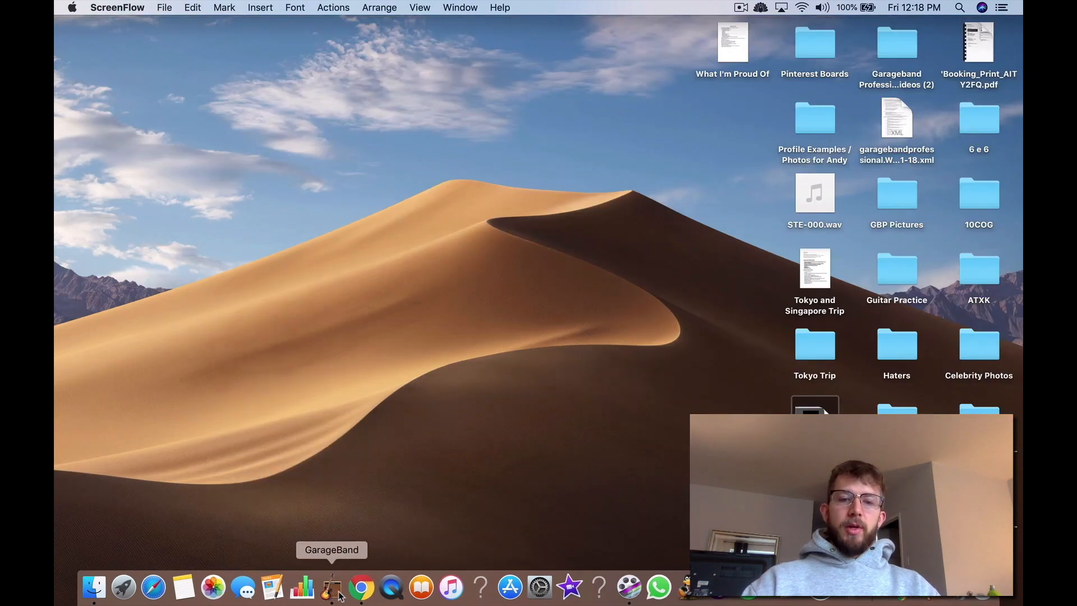
click(336, 589)
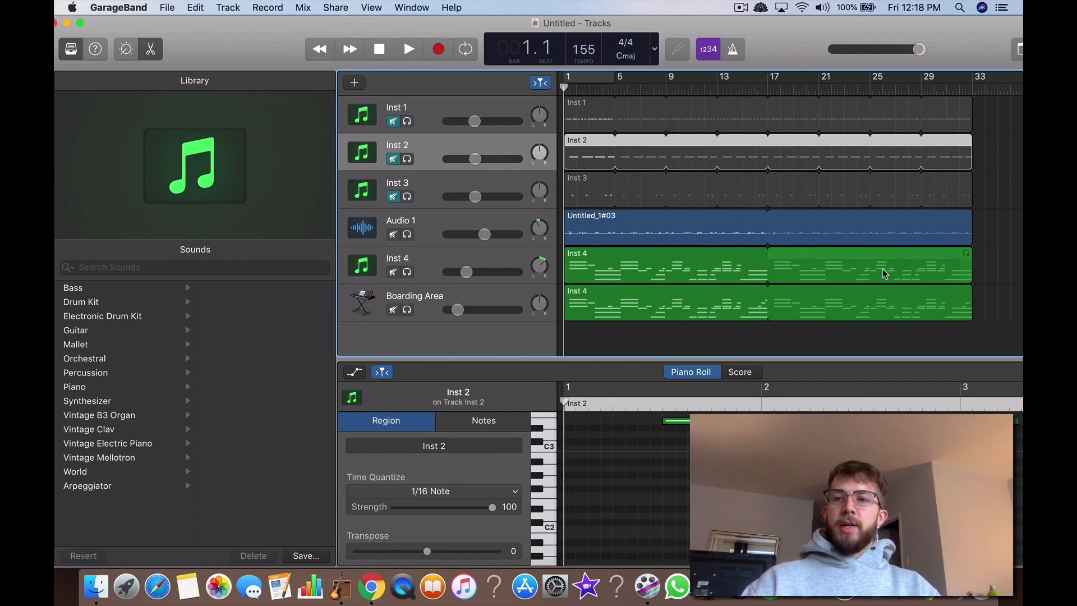
drag(1016, 262, 925, 303)
key(Delete)
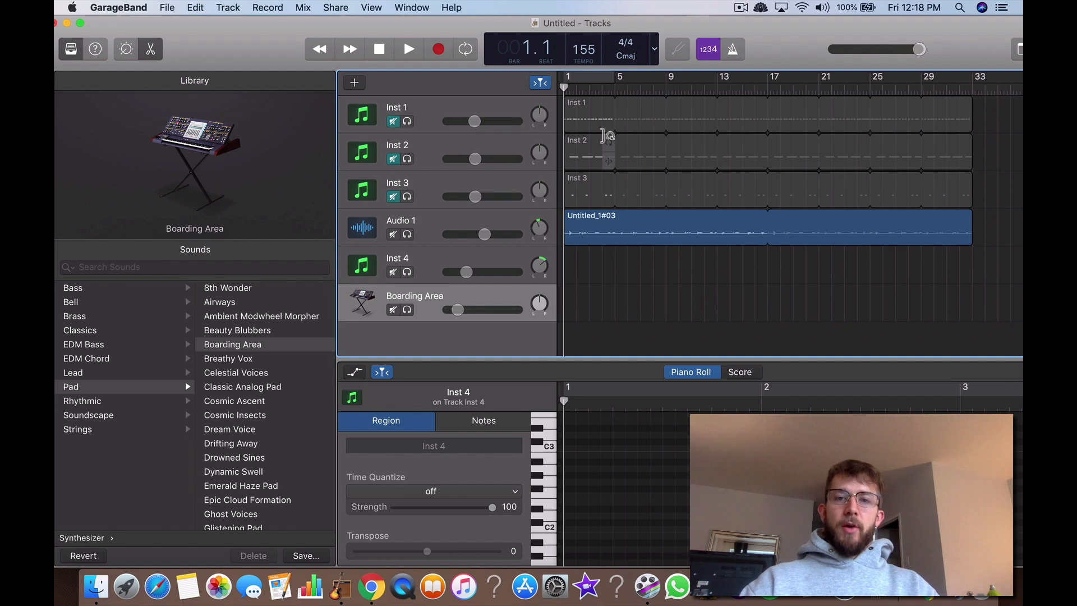
click(393, 121)
click(394, 159)
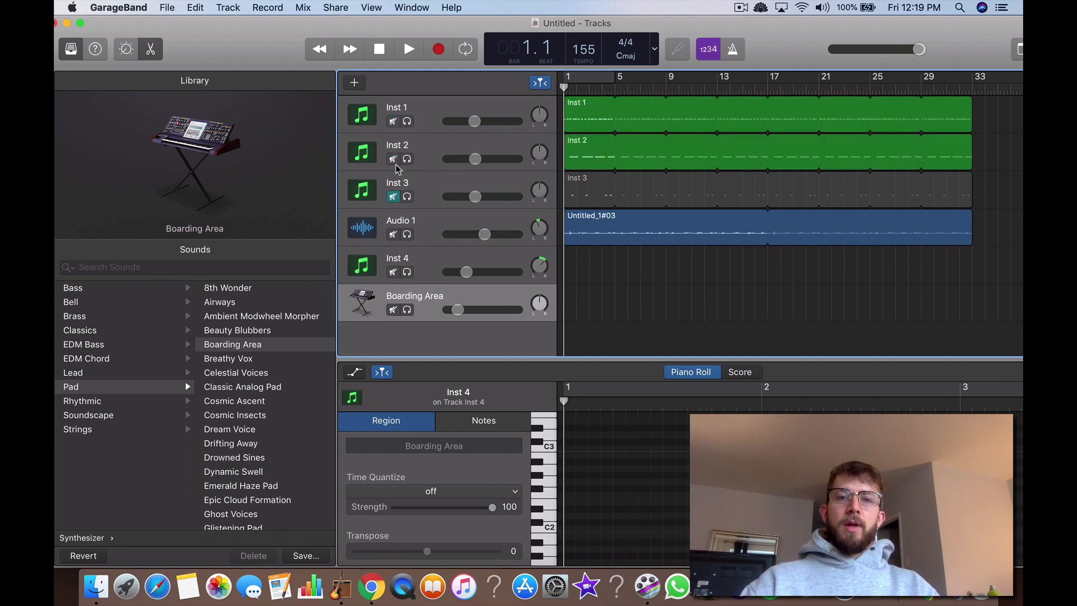
click(393, 197)
click(394, 197)
click(393, 158)
click(393, 122)
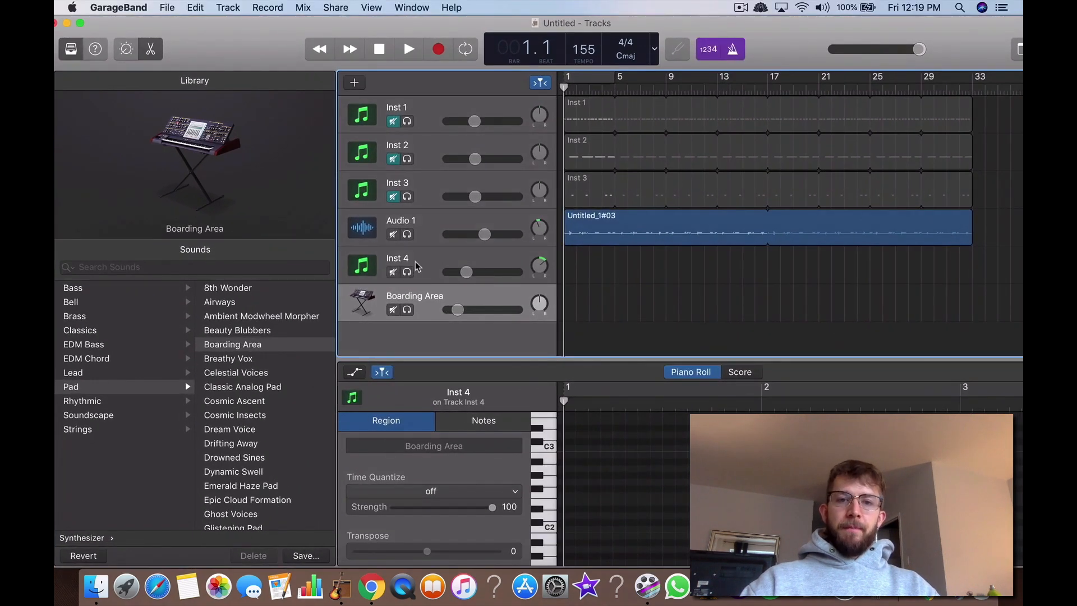
Step: Delete the Inst 4 track
click(416, 267)
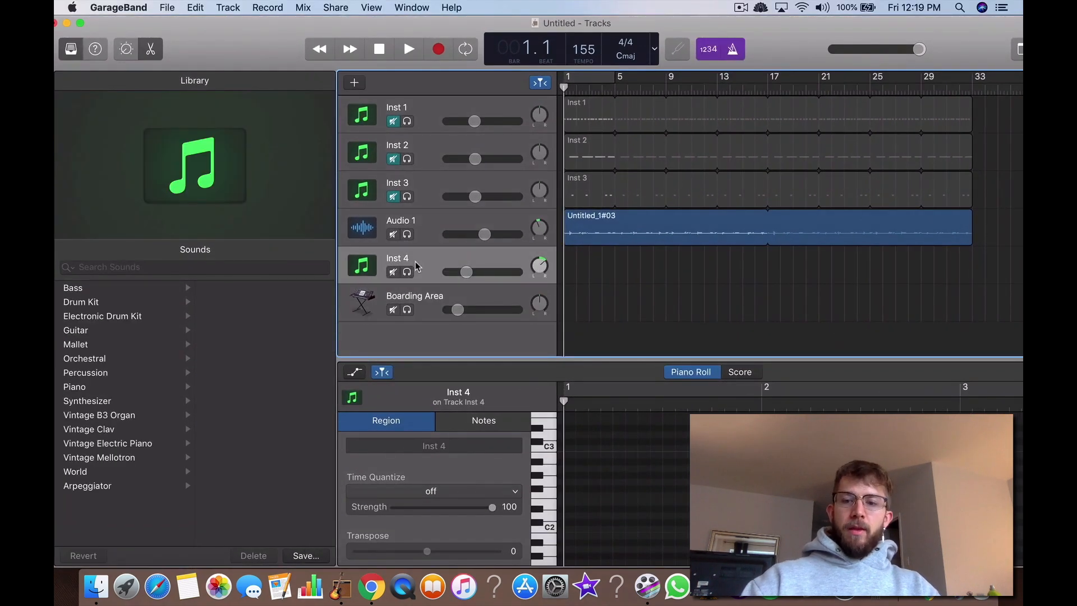
key(super+BackSpace)
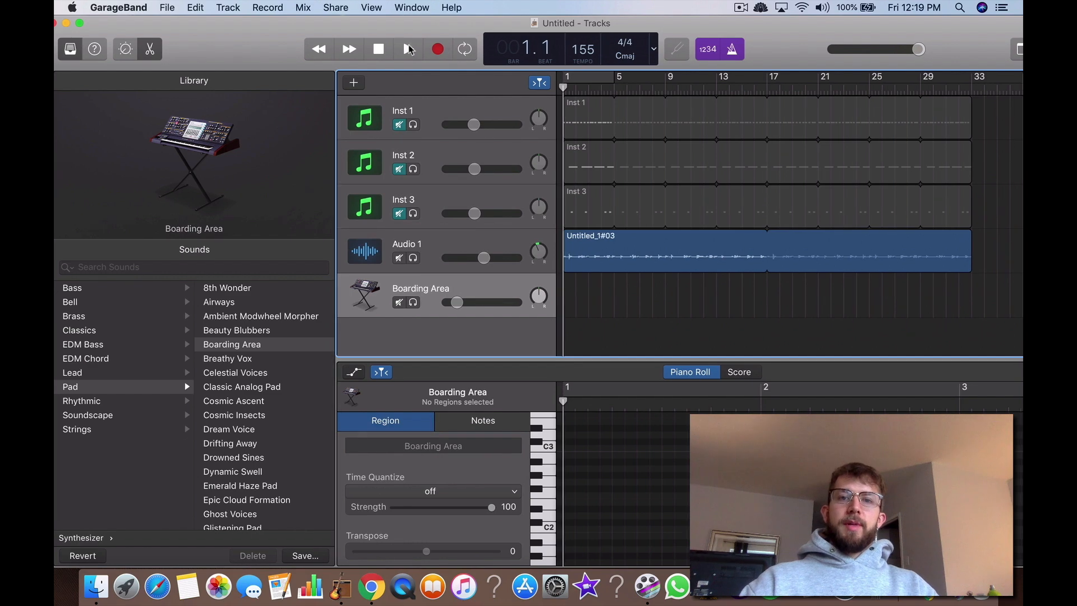
Step: Open Musical Typing for the Boarding Area track and rehearse pad notes over the playing audio, then stop playback
click(411, 50)
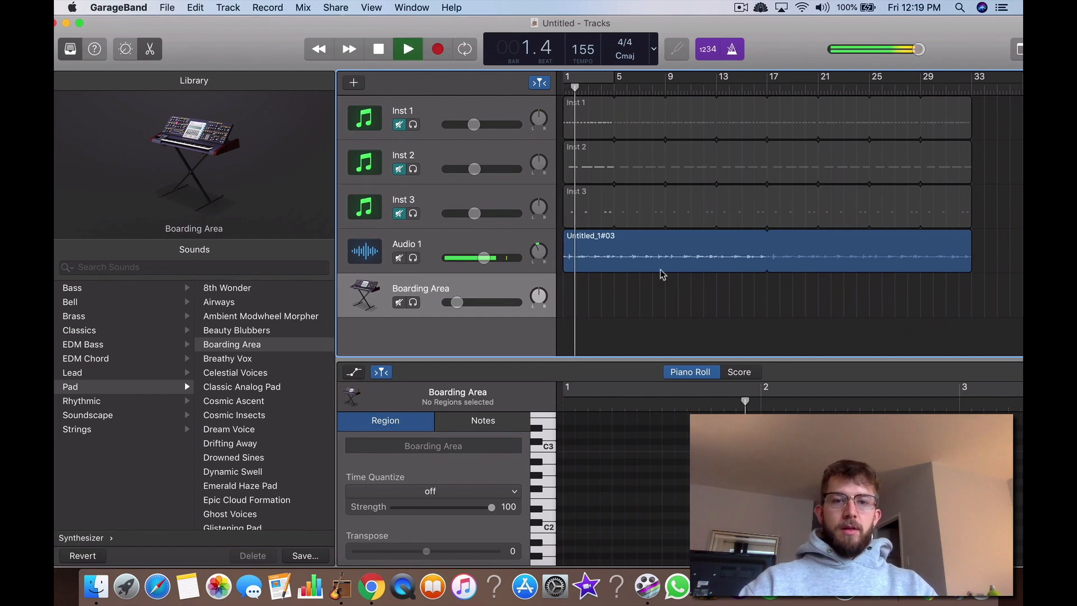
key(super+k)
key(k)
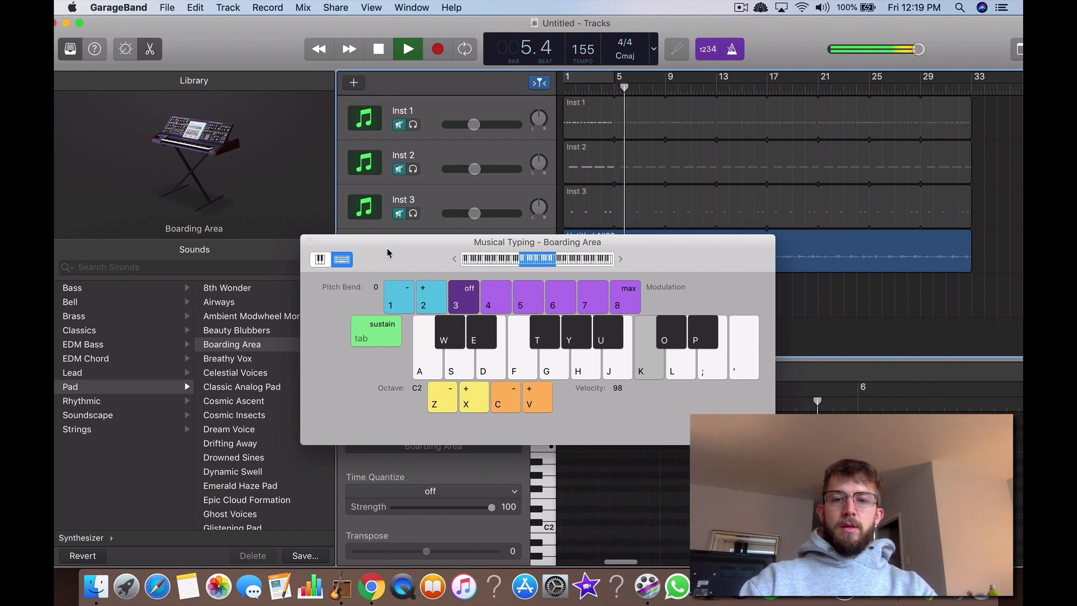
key(d)
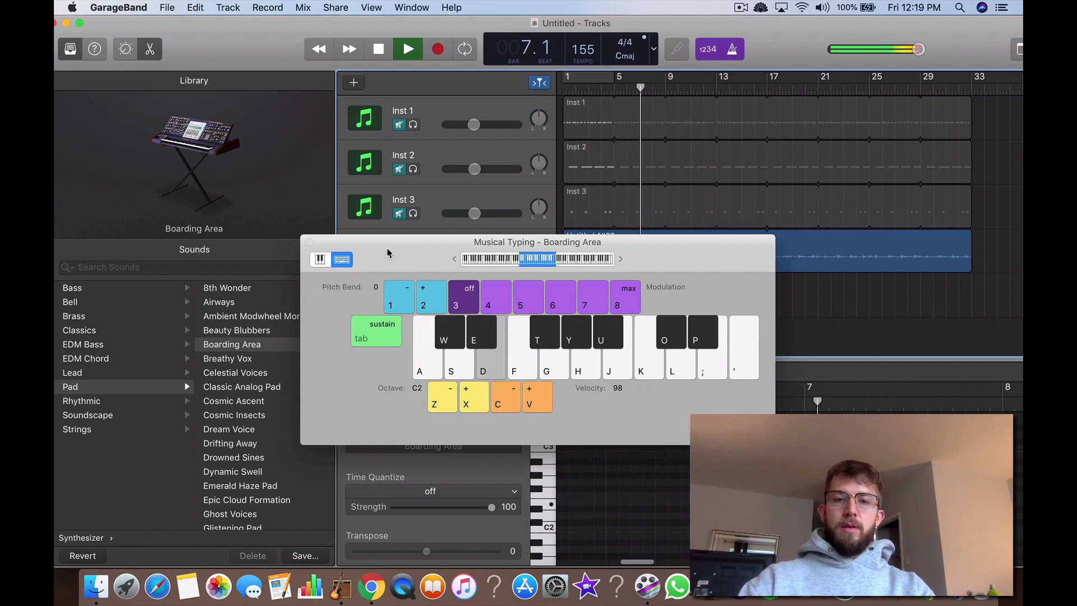
drag(422, 252, 290, 332)
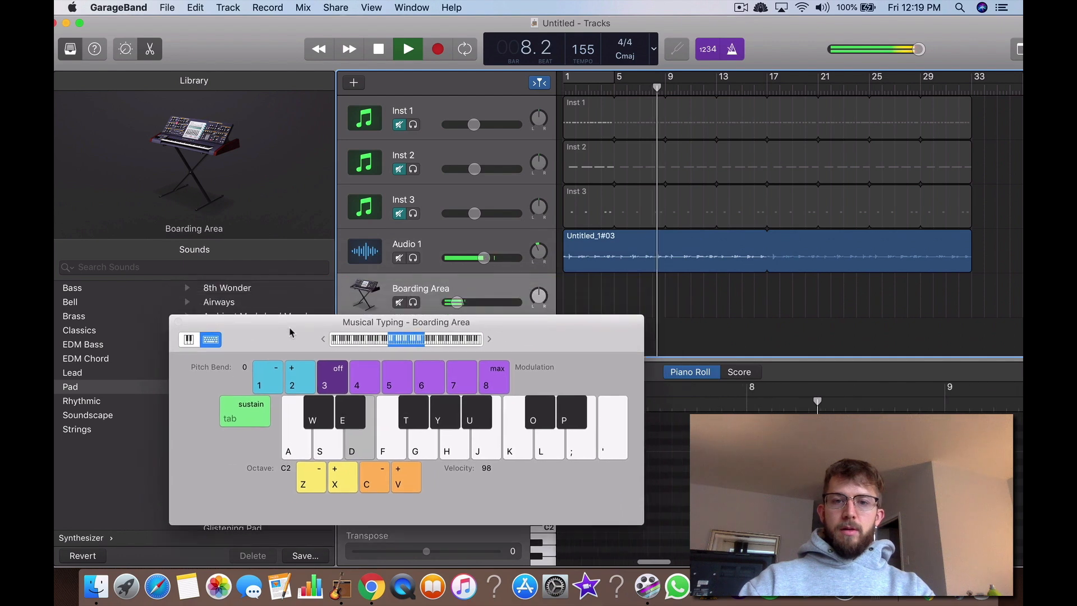
key(k)
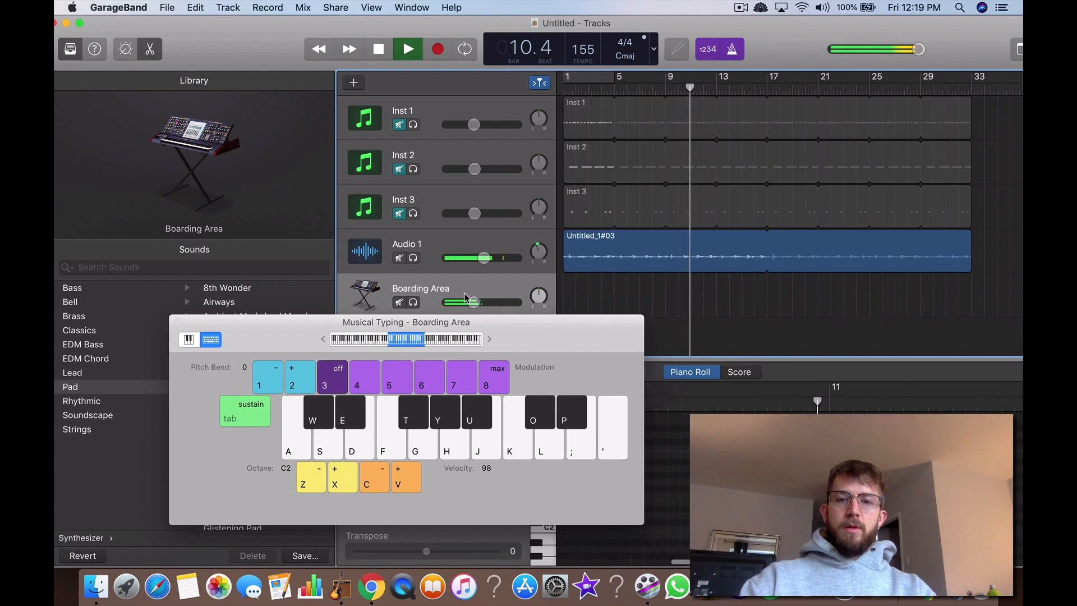
click(386, 50)
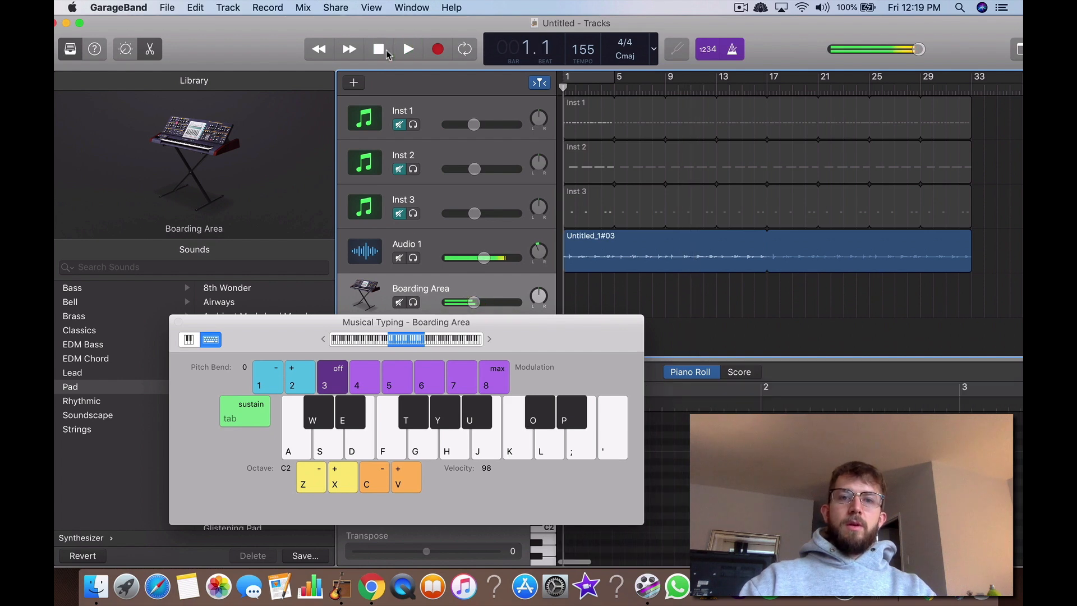
Step: Record a slow pad melody alternating C and E notes on the Boarding Area track from bar 1, and close Musical Typing
click(435, 49)
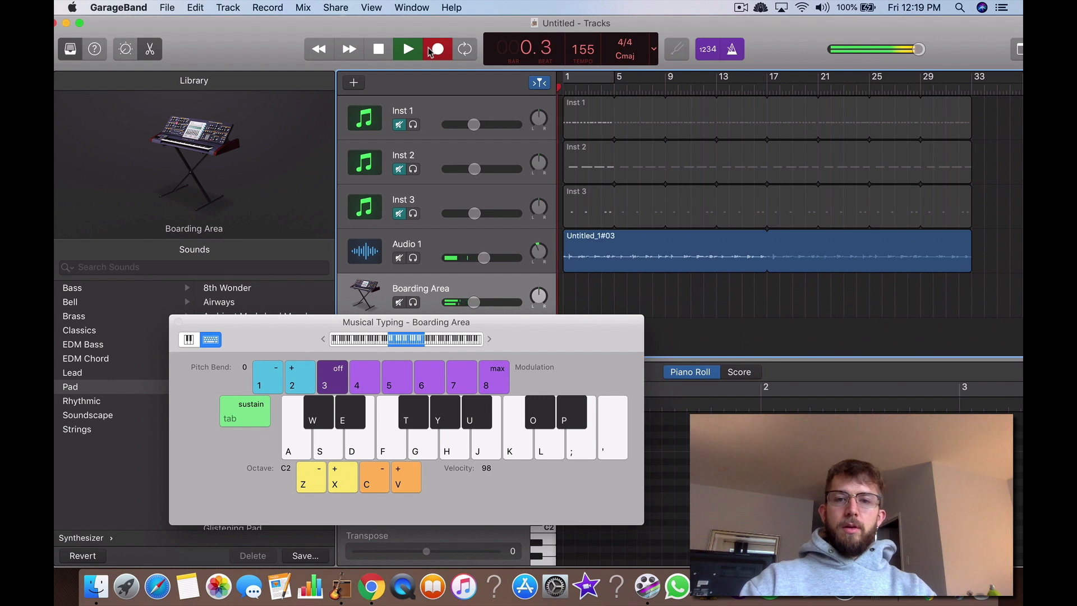
key(k)
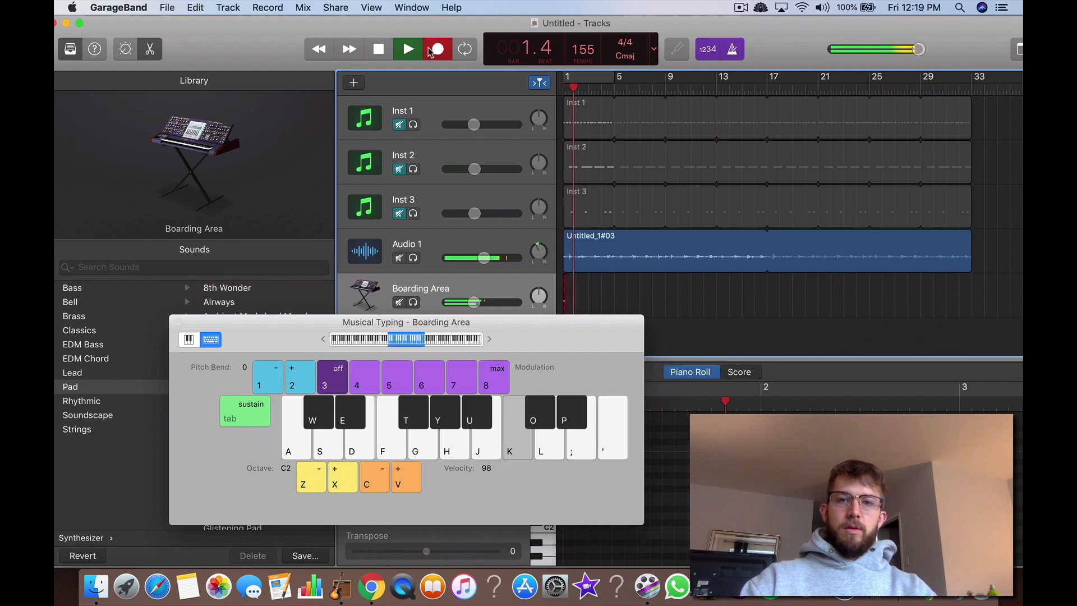
key(d)
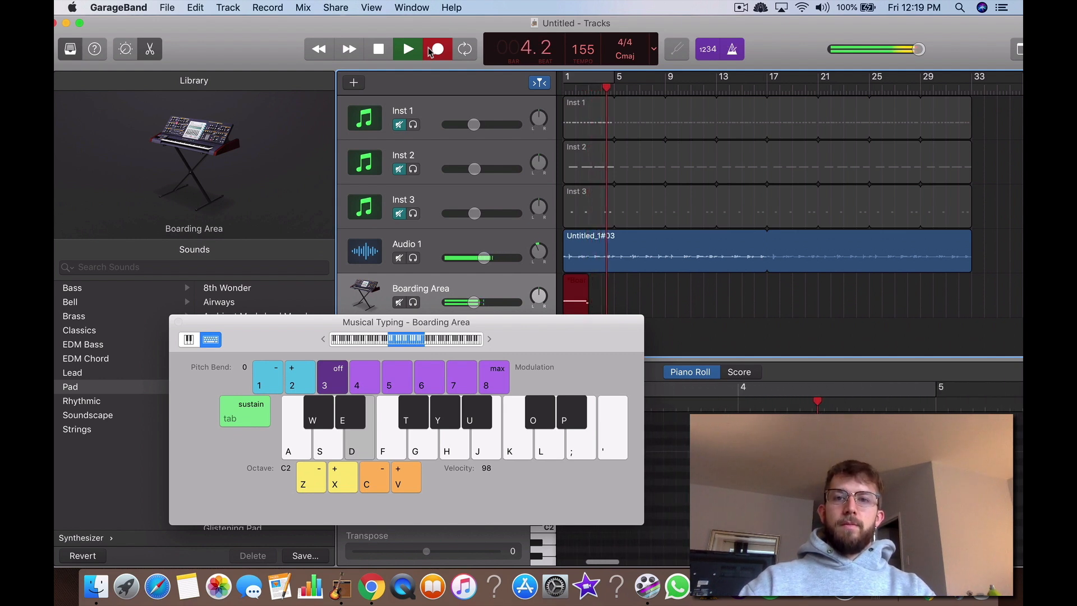
key(k)
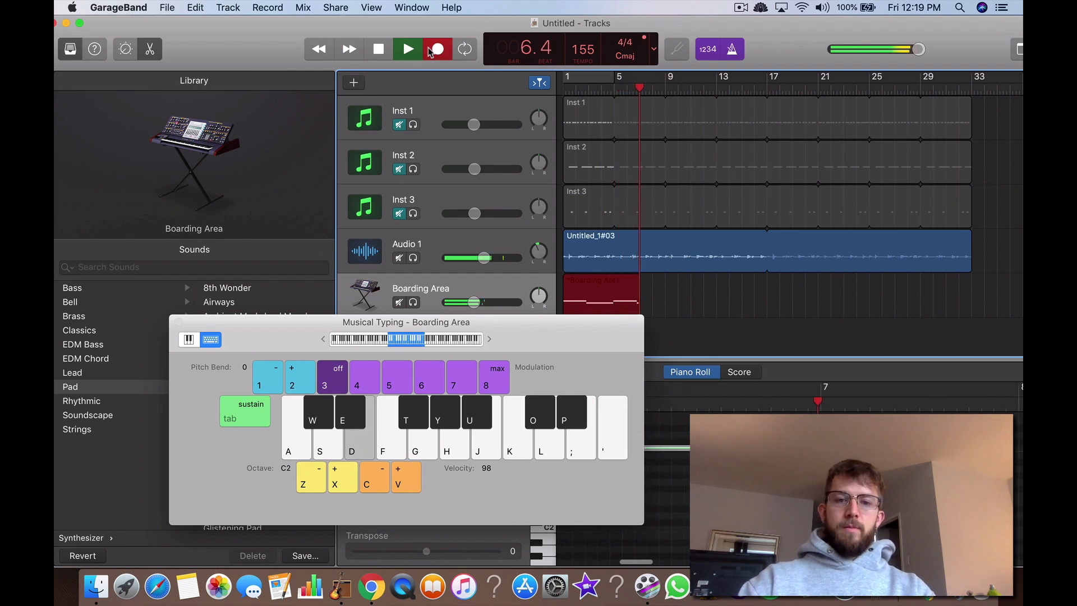
key(a)
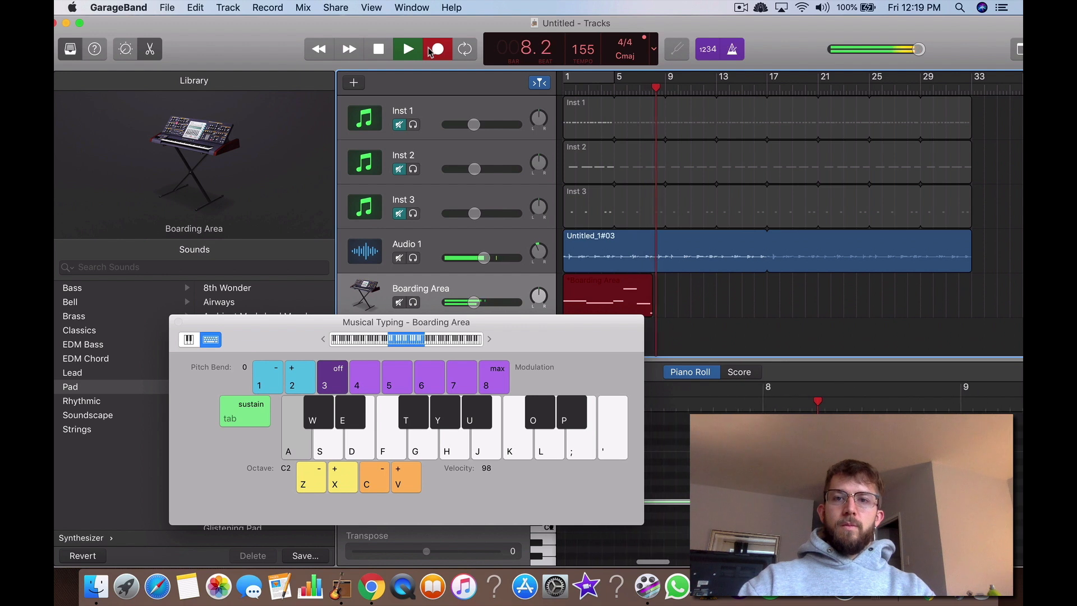
key(d)
key(k)
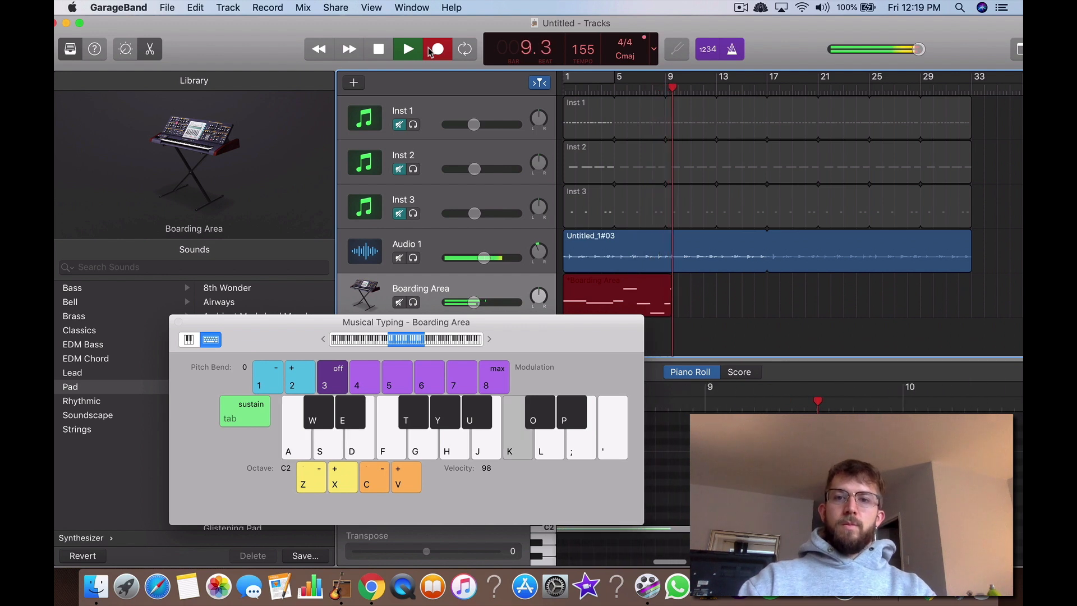
key(space)
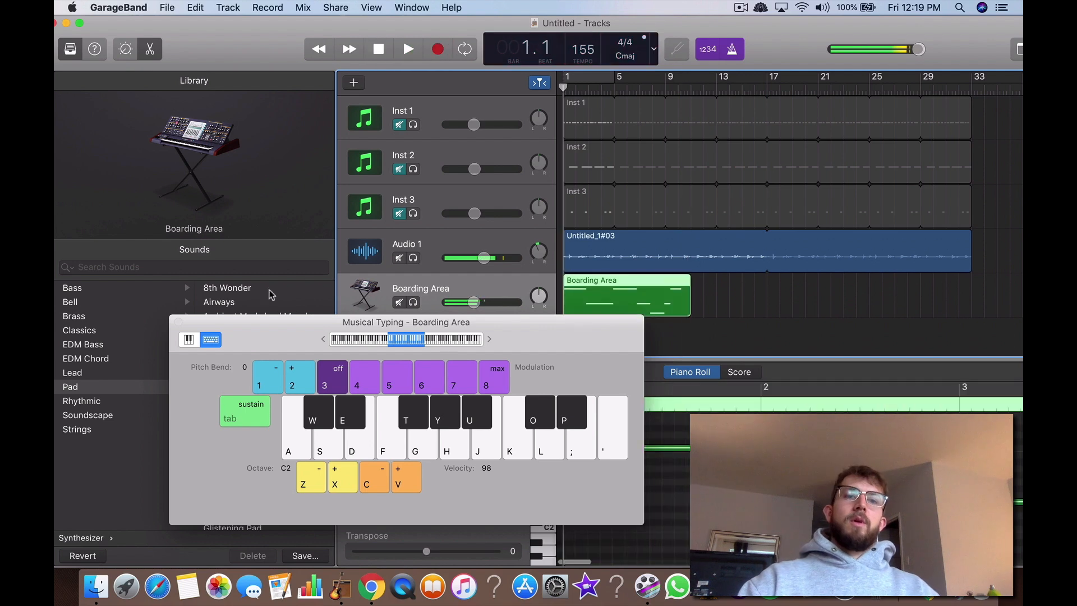
click(178, 322)
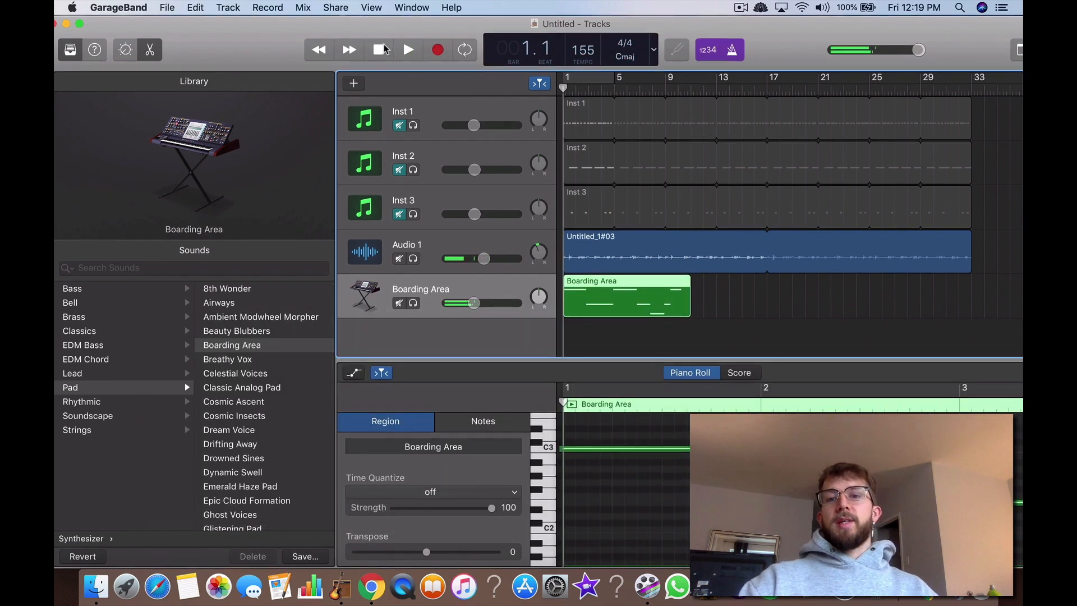
Step: Trim the recorded Boarding Area region to end at bar 9 and shorten its overhanging last note in the Piano Roll
double_click(651, 308)
double_click(642, 499)
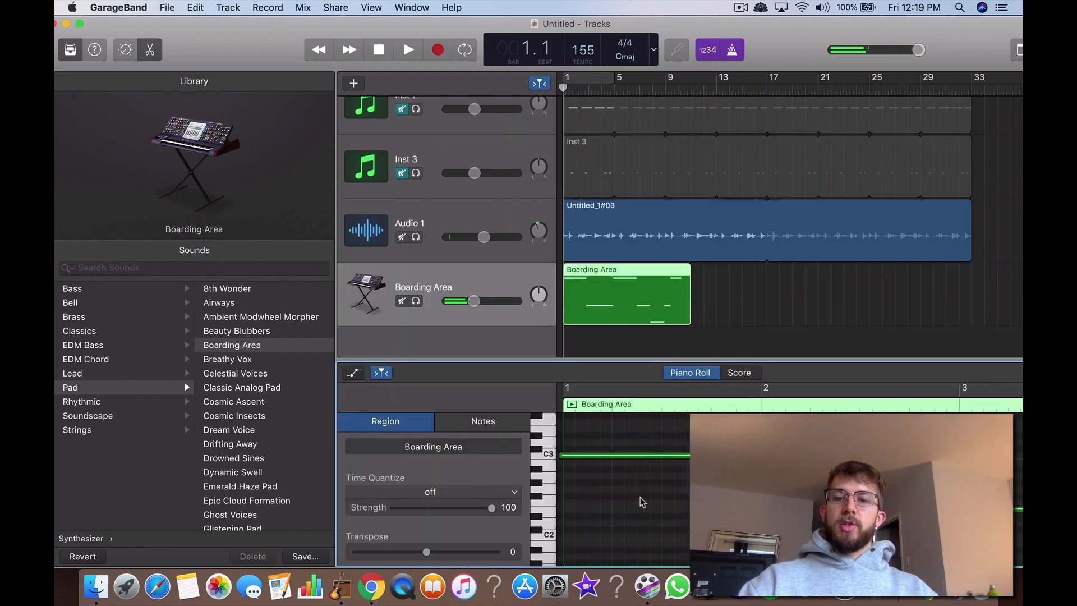
scroll(790, 488, right, 5)
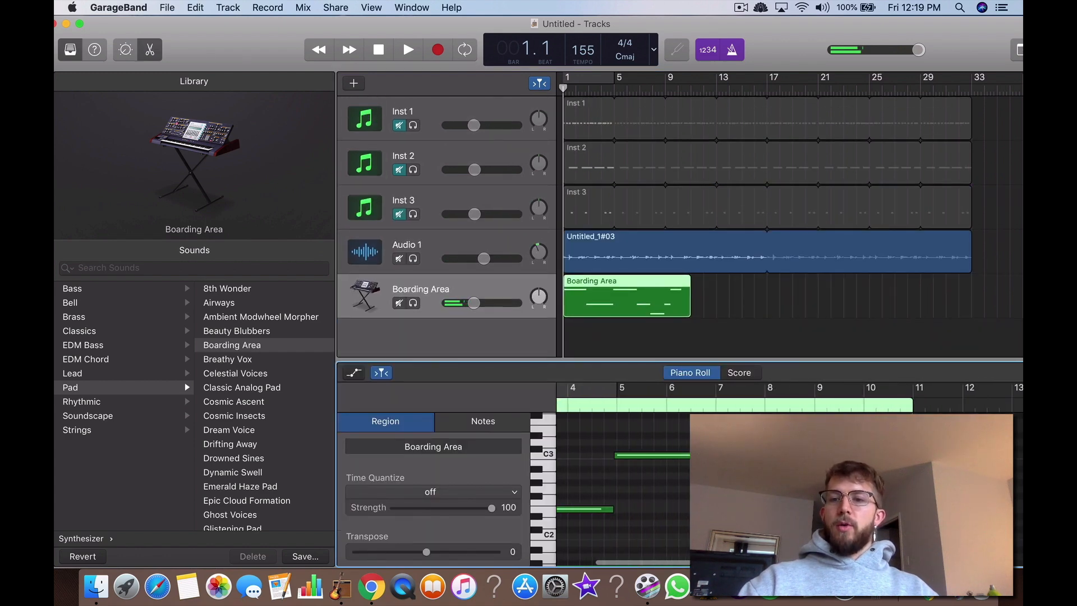
click(858, 455)
click(859, 489)
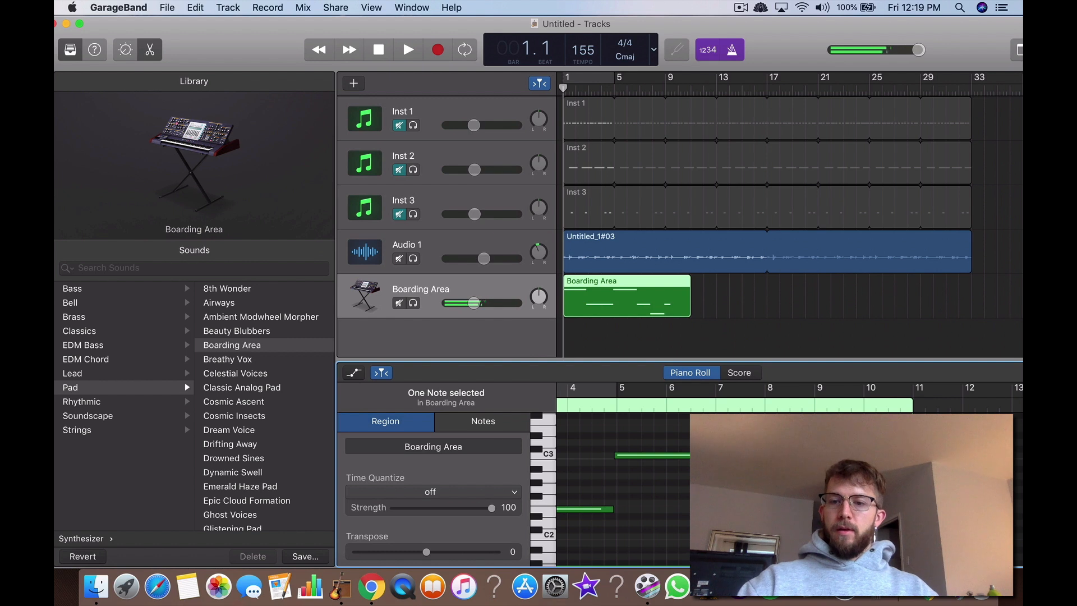
click(822, 509)
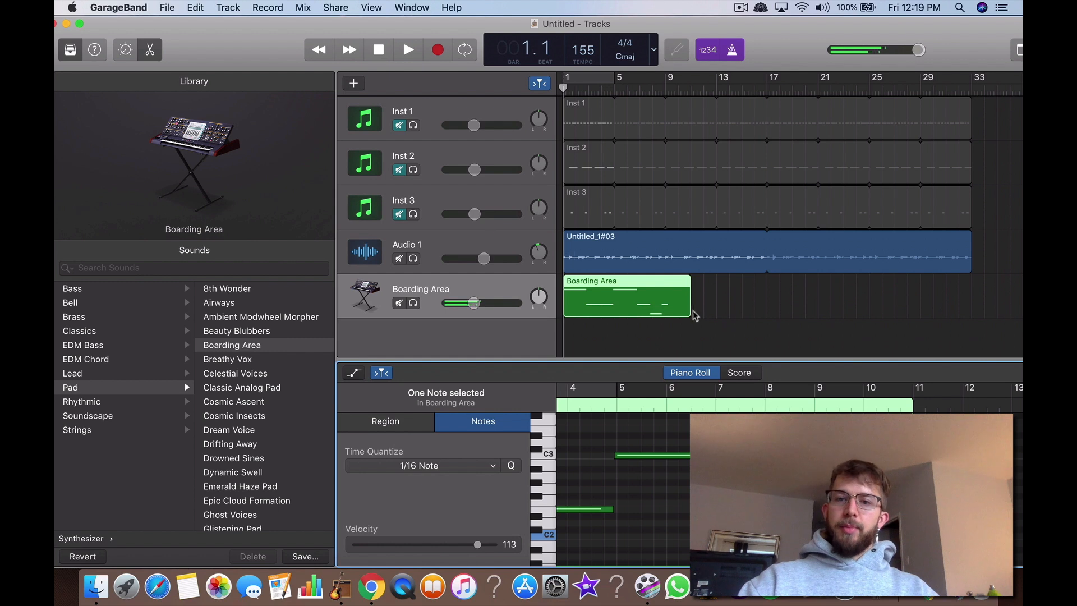
drag(690, 313, 664, 313)
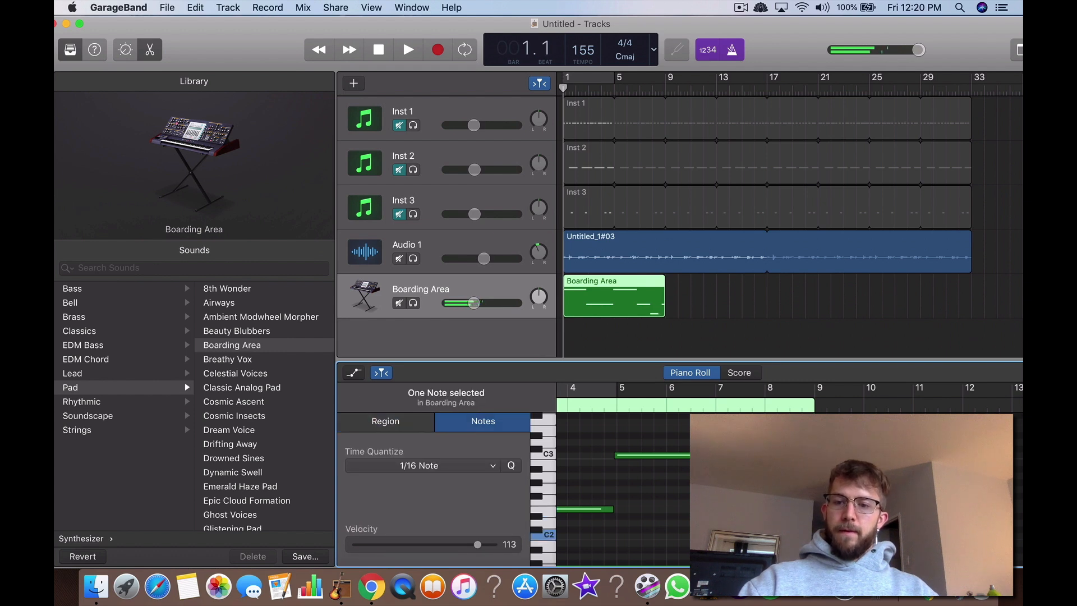
drag(808, 510, 794, 509)
Step: Loop the Boarding Area region until it ends with the other tracks' regions, and play the arrangement
drag(664, 284, 974, 282)
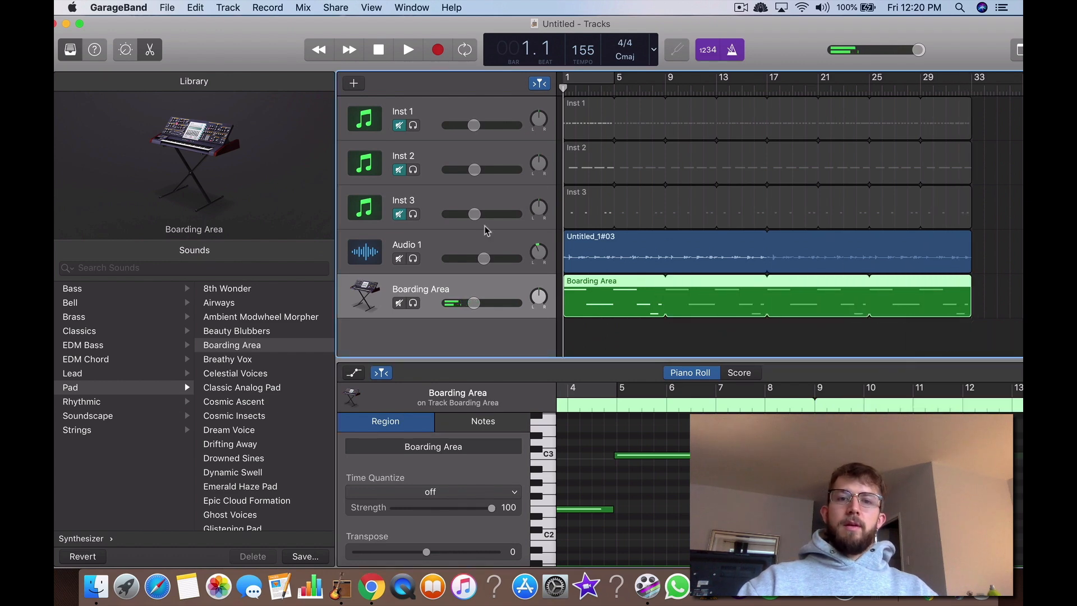
click(439, 247)
click(409, 49)
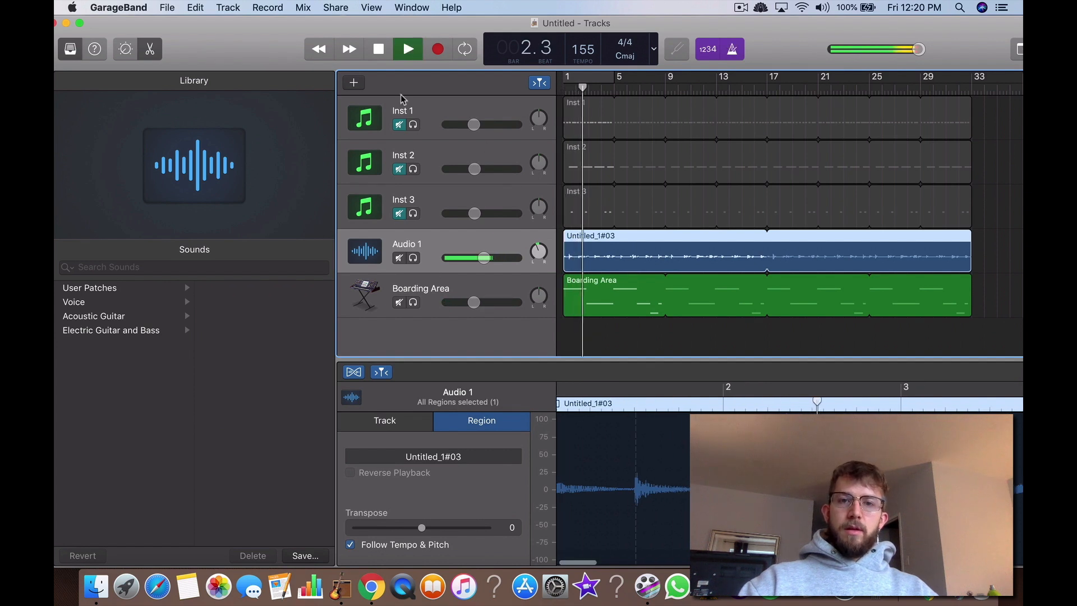
Step: Nudge the first C3 note of the Boarding Area region slightly later at bar 1 during playback from the start
key(Return)
click(599, 299)
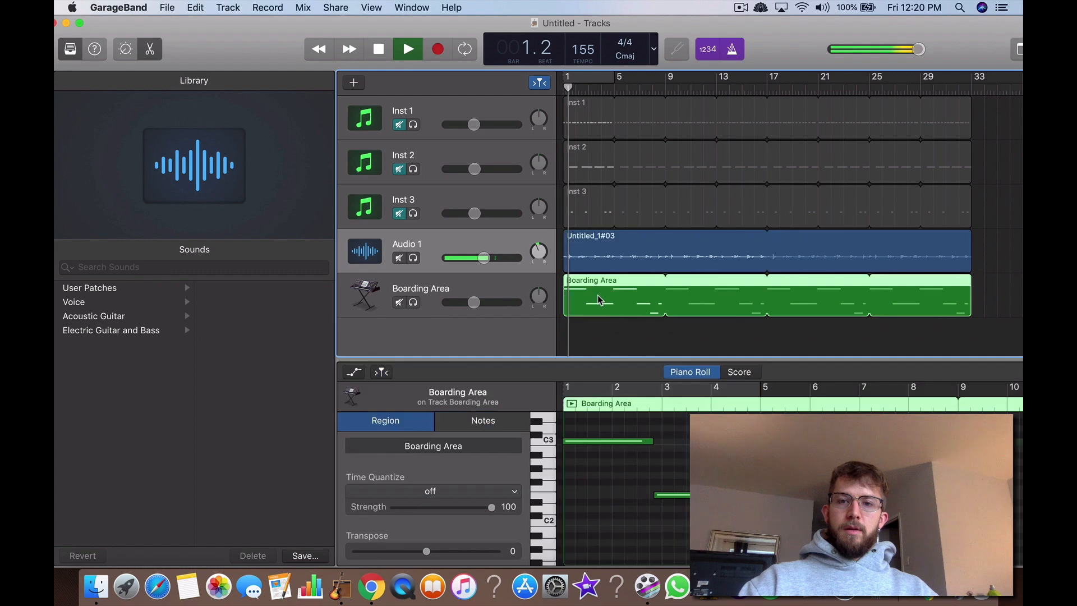
drag(600, 442, 602, 443)
click(602, 451)
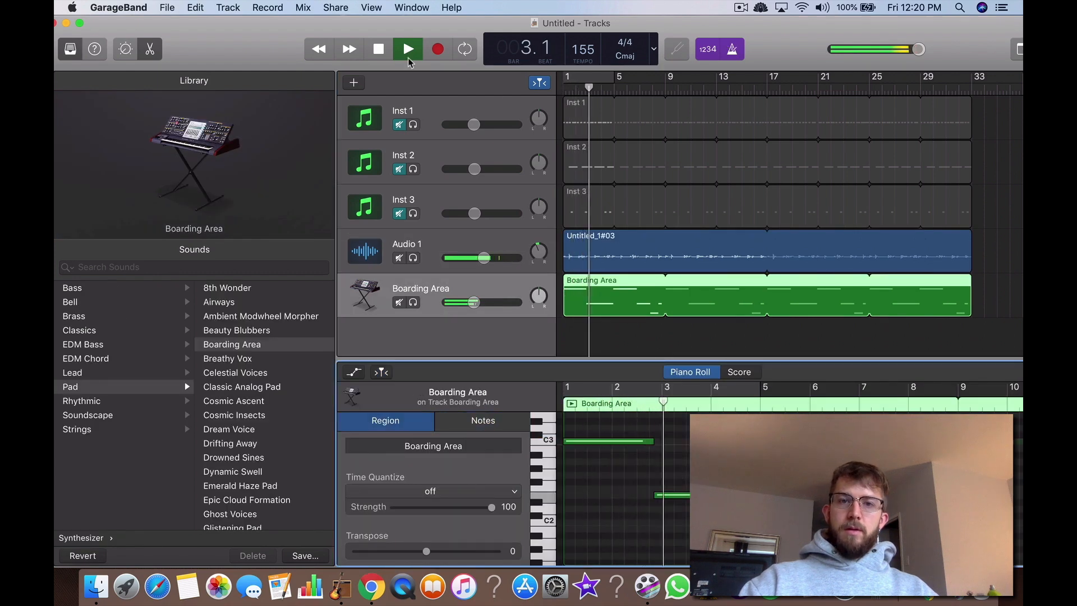
Step: Replay from the start, lower the Boarding Area track's volume slightly, and stop playback
key(Return)
drag(483, 303, 476, 303)
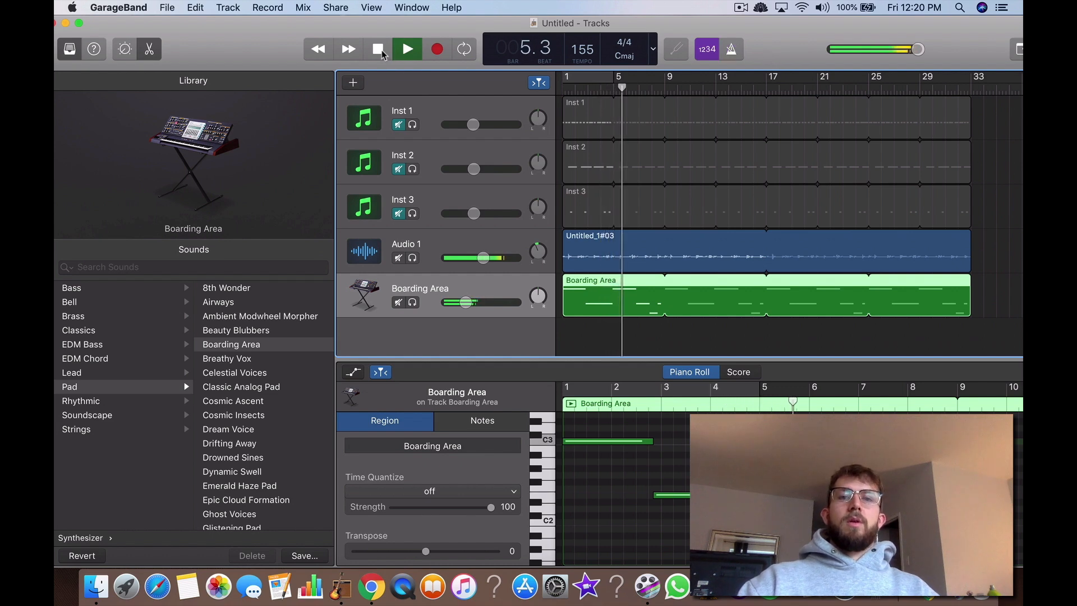
click(379, 49)
Step: Switch to Chrome and review the article's second section on copying the chord progression into a new software instrument
key(ctrl+Up)
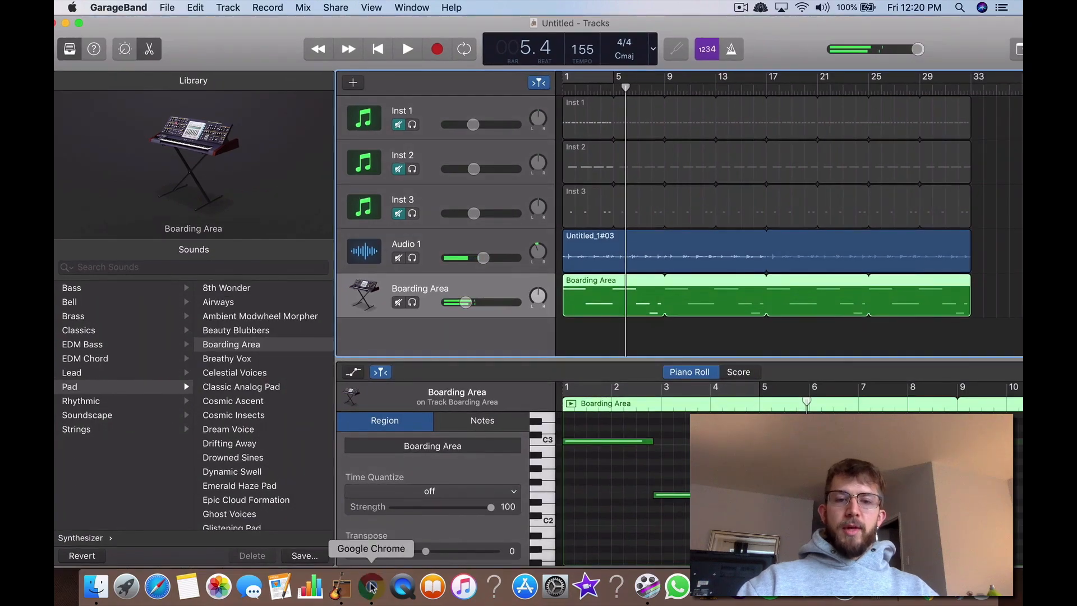
click(372, 587)
click(365, 37)
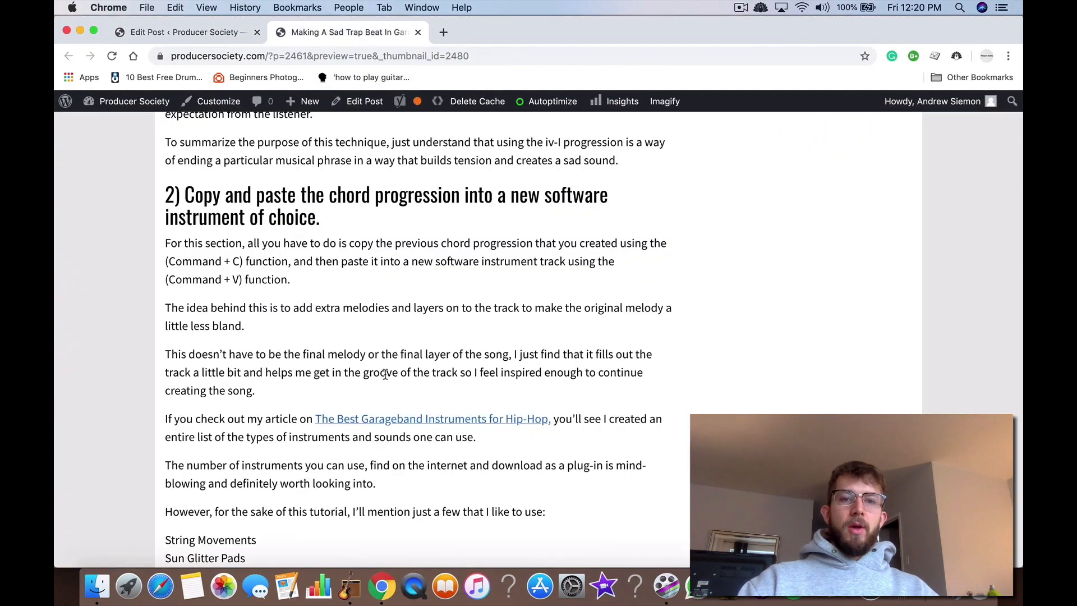
scroll(385, 375, down, 2)
scroll(386, 379, up, 2)
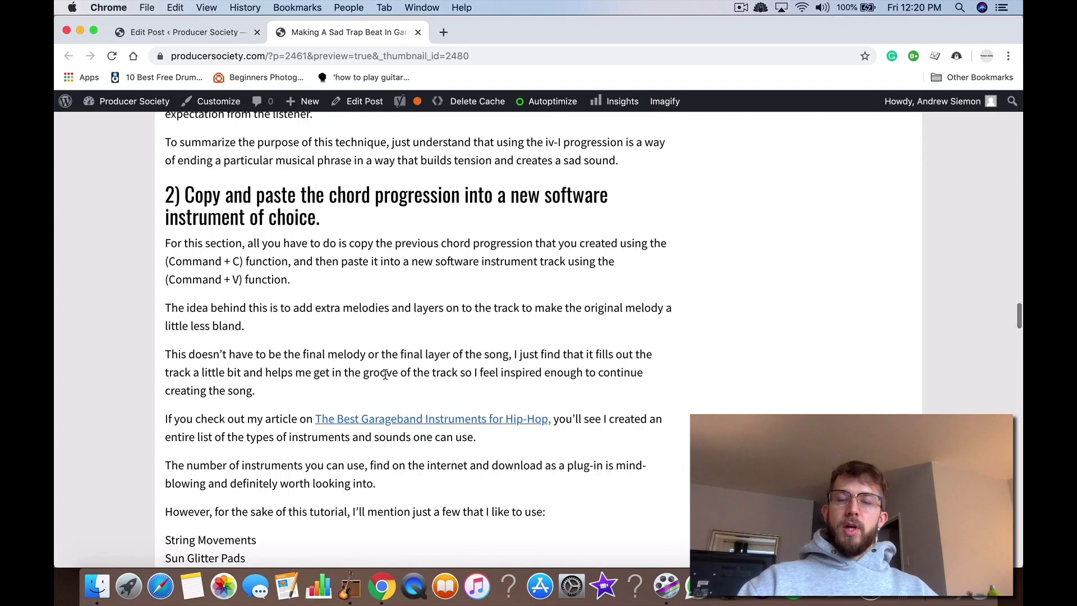
Step: Switch to GarageBand and add a software instrument track below Boarding Area with the Splatter Tables synthesizer bell sound
key(ctrl+Up)
click(415, 289)
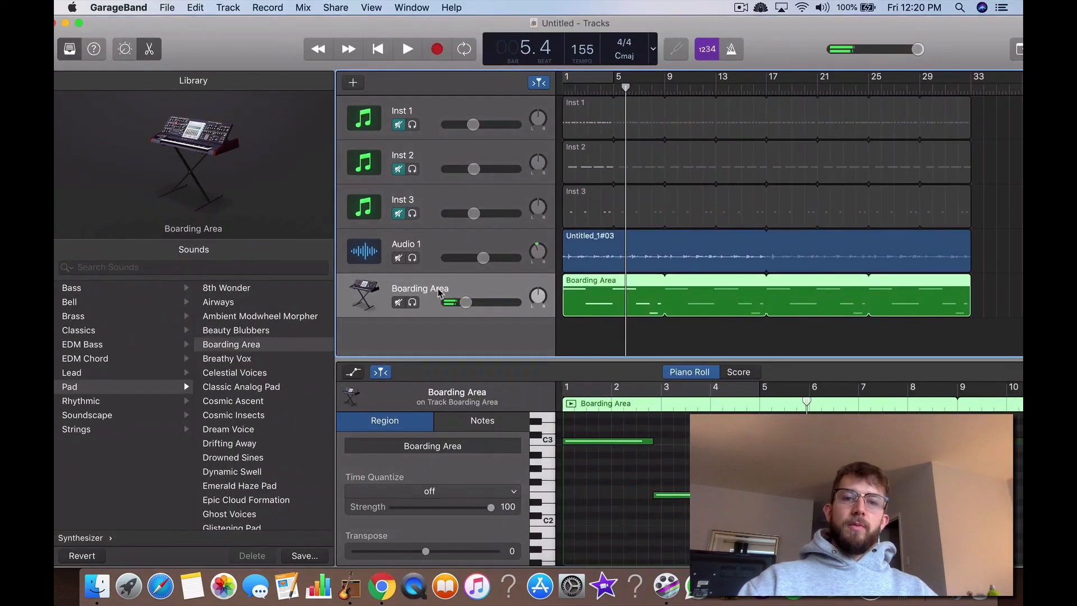
right_click(439, 292)
click(458, 304)
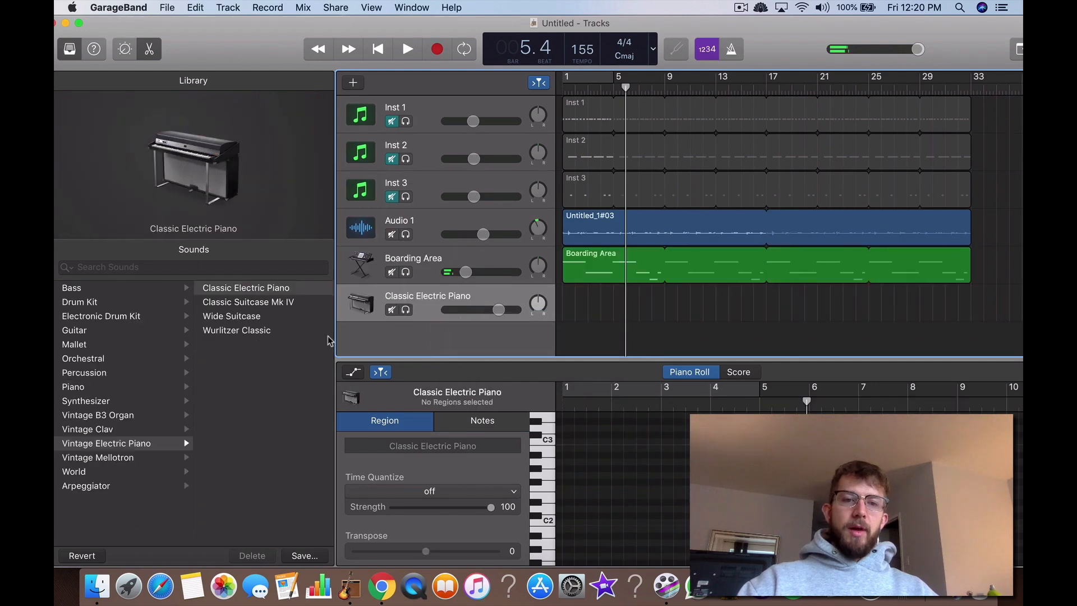
click(89, 401)
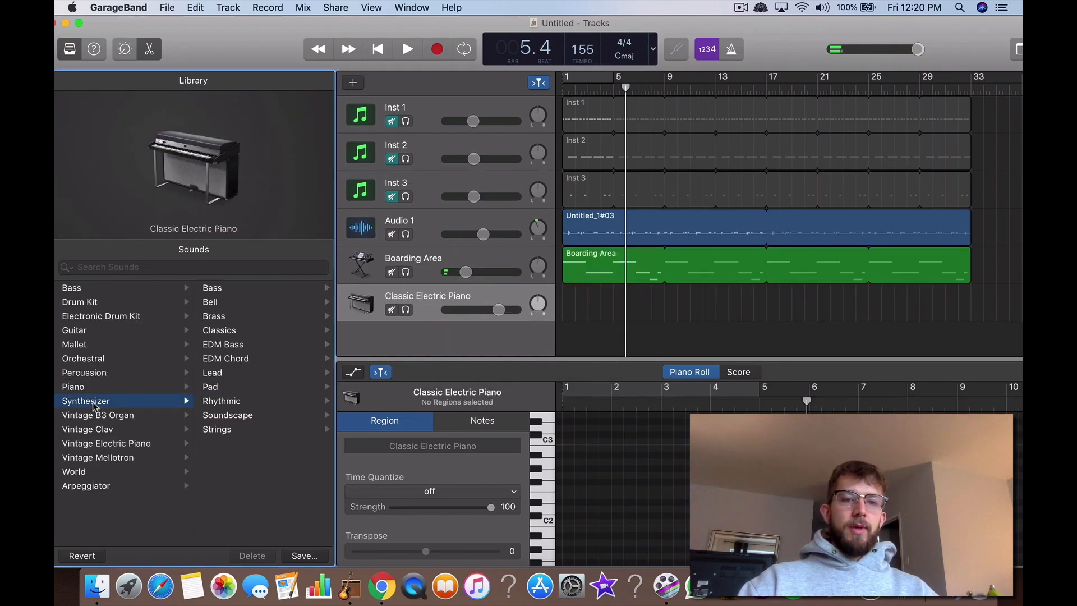
click(215, 304)
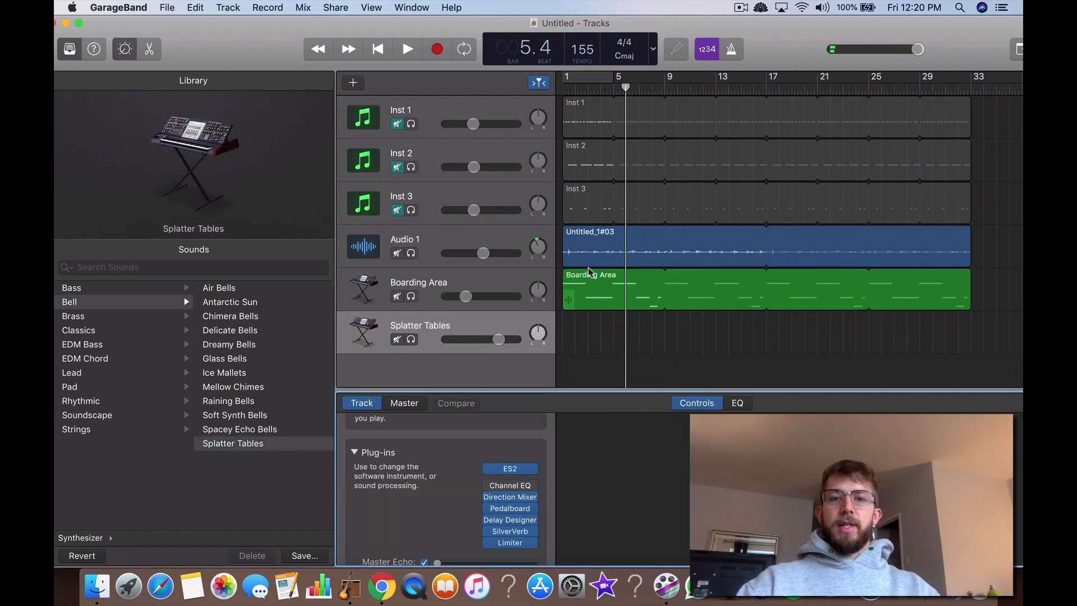
Step: Copy the Boarding Area region onto the Splatter Tables track at bar 1 and play the arrangement from the start
click(589, 296)
click(590, 332)
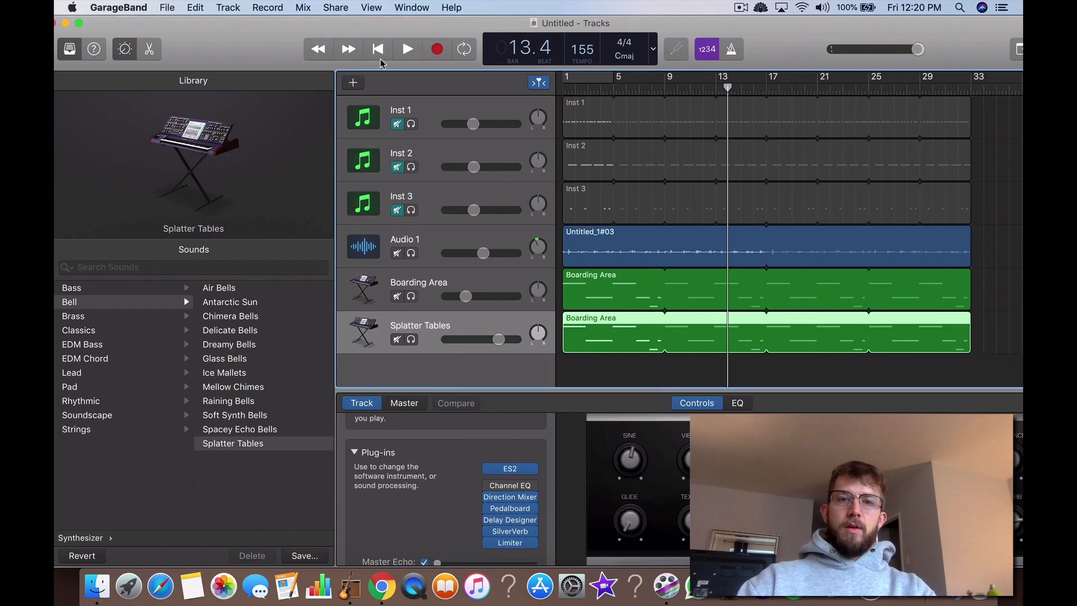
click(377, 49)
click(407, 50)
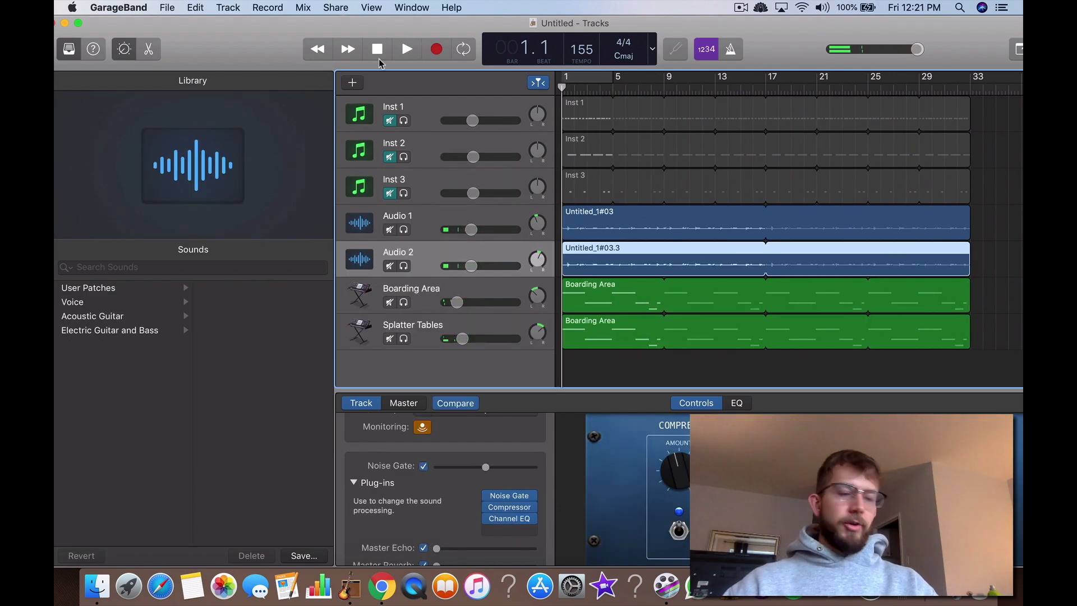
Step: Switch to Chrome and review the article's third section on adding snares and claps with a trap drum kit
key(ctrl+Up)
click(611, 264)
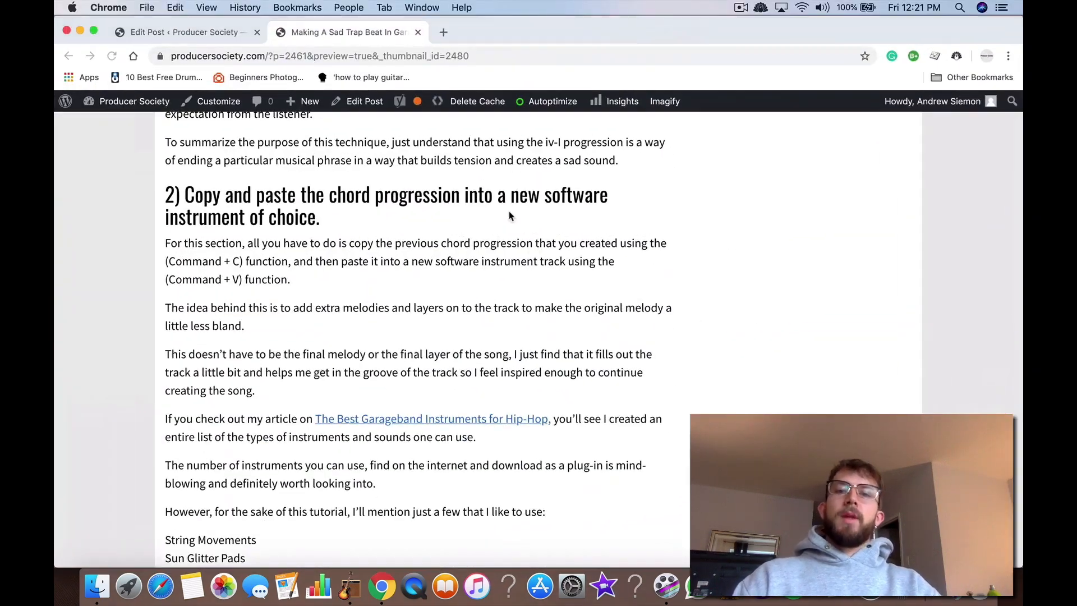
scroll(511, 217, down, 7)
scroll(510, 217, down, 4)
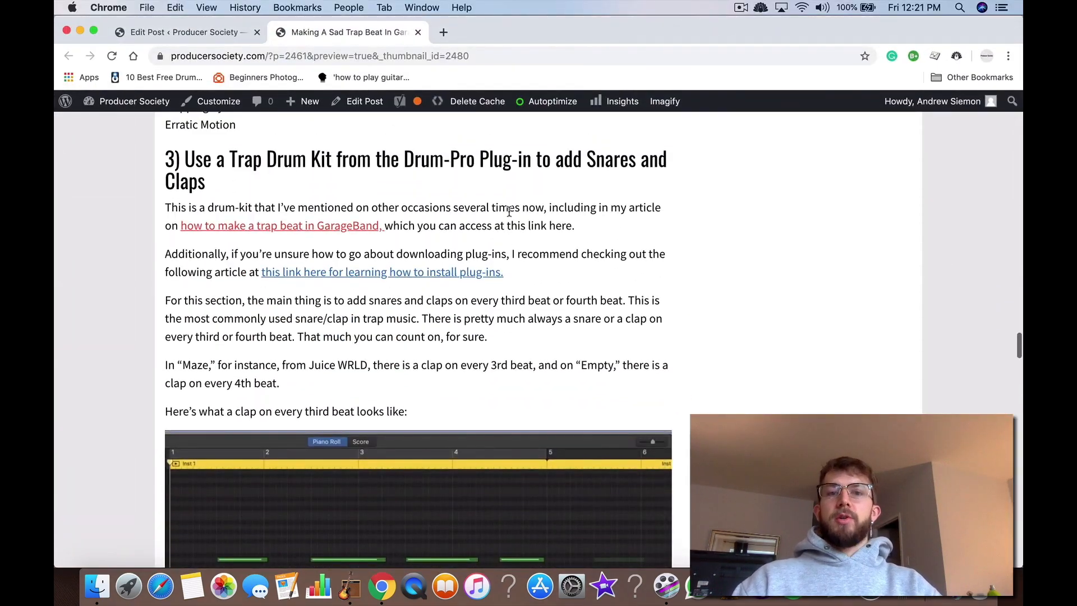
Step: Switch to GarageBand and delete the existing regions on the Inst 1, Inst 2 and Inst 3 tracks
key(ctrl+Up)
click(571, 139)
click(432, 118)
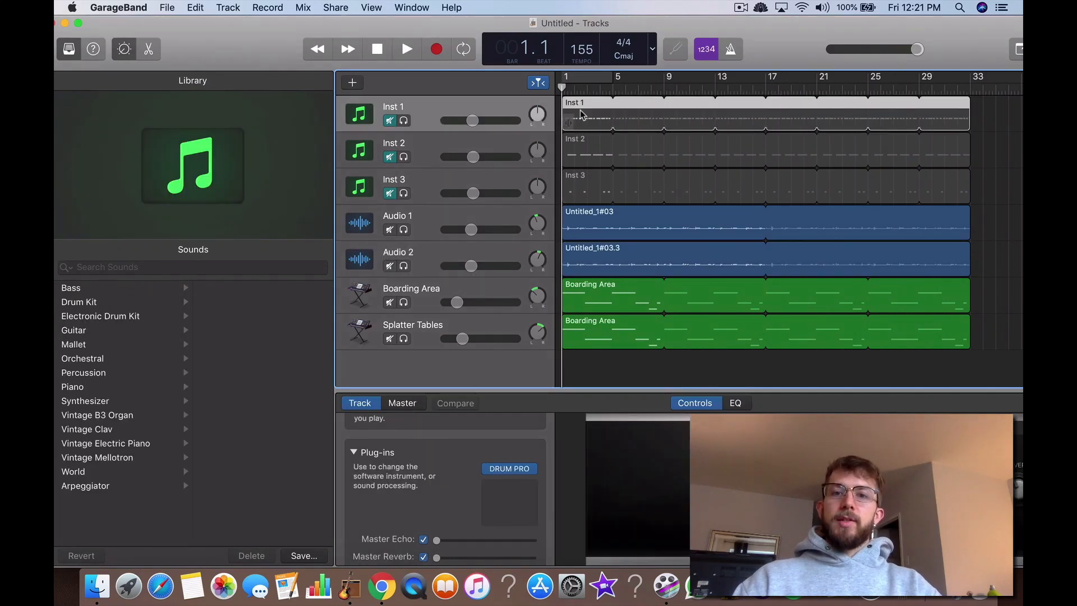
click(583, 140)
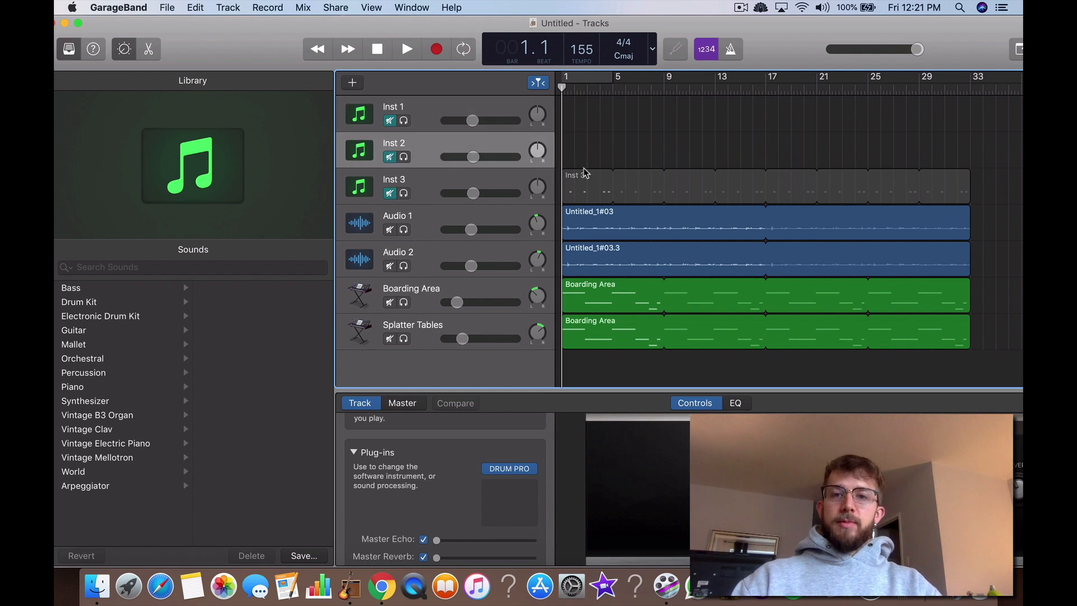
click(587, 191)
key(Delete)
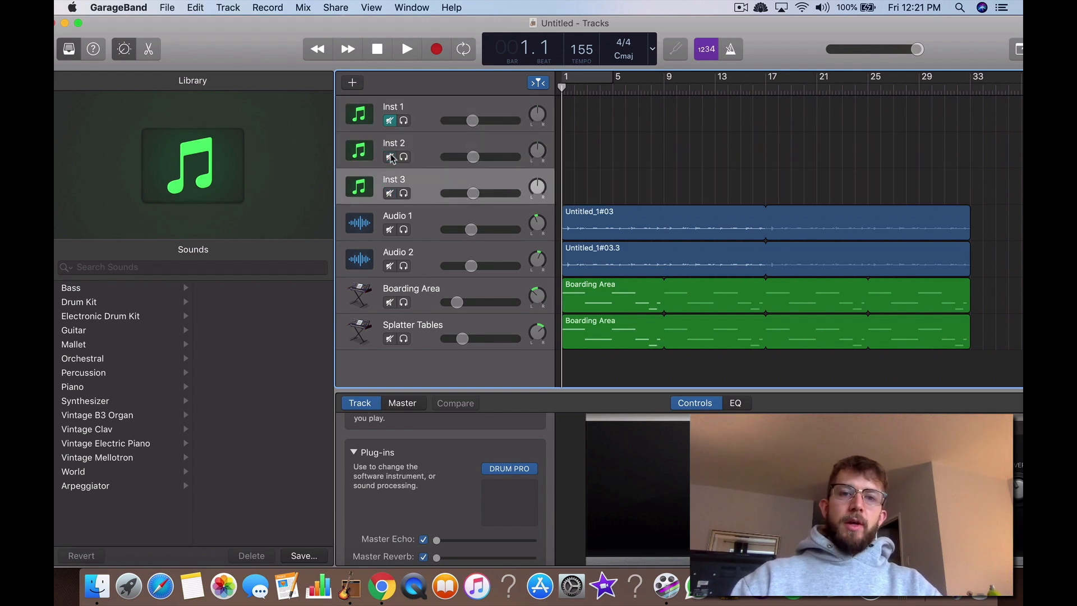
Step: Open the Drum Pro plug-in on the Inst 3 track, check its Drum-Trap 101 Kit, and close it
click(528, 468)
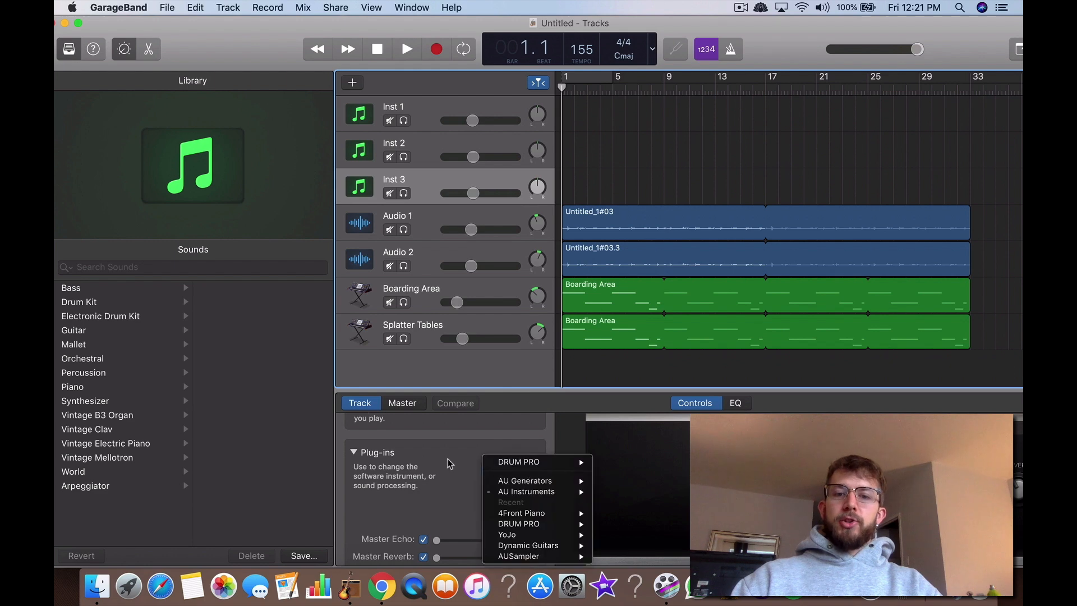
click(449, 464)
click(505, 469)
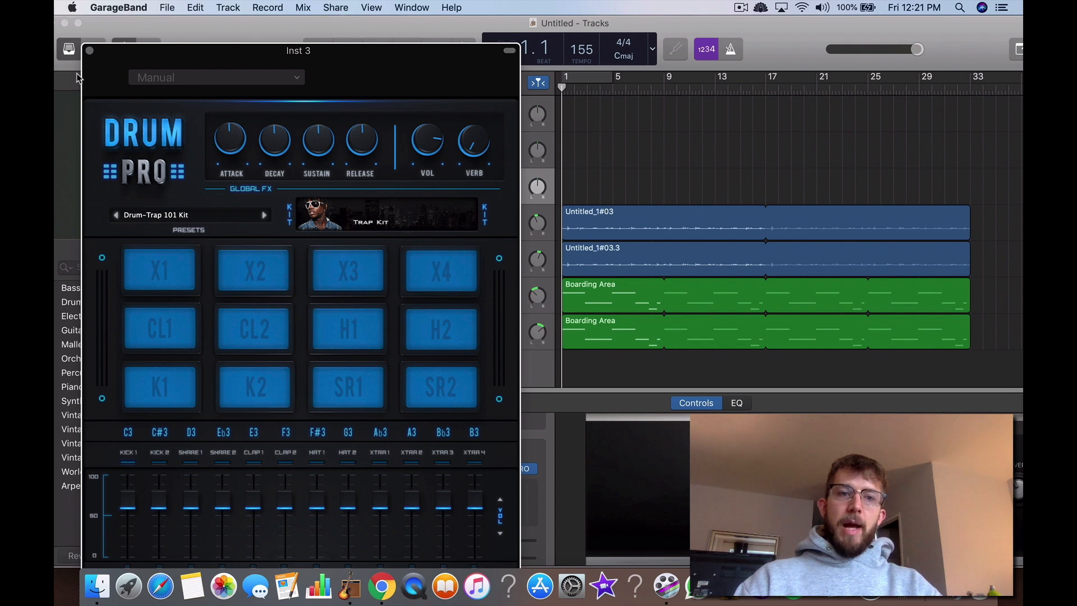
click(90, 51)
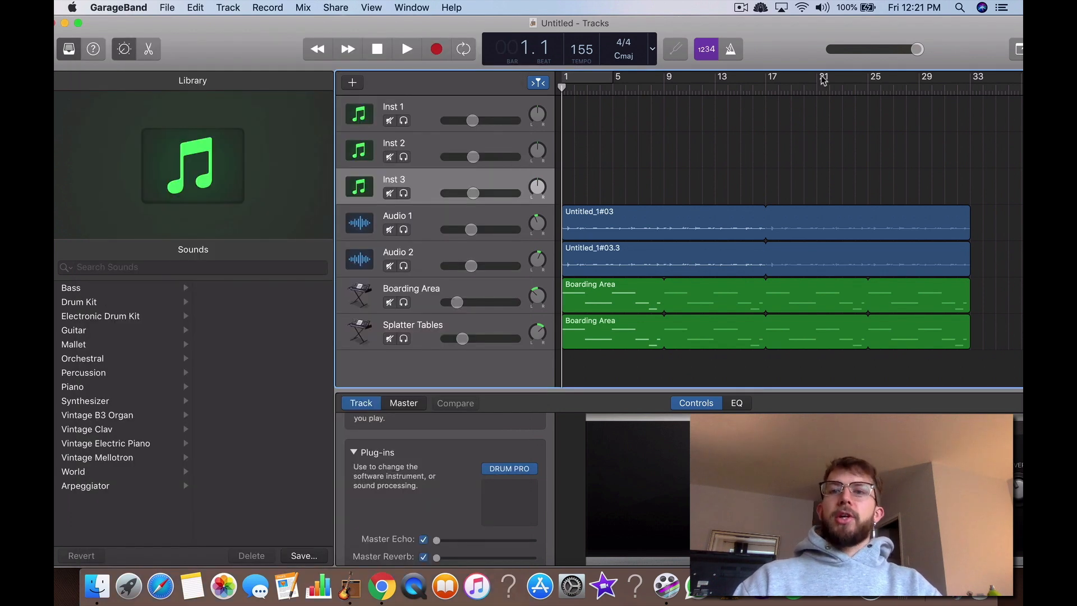
Step: Switch to Chrome and reread the article's third section on placing snares and claps on the third or fourth beat
key(ctrl+Up)
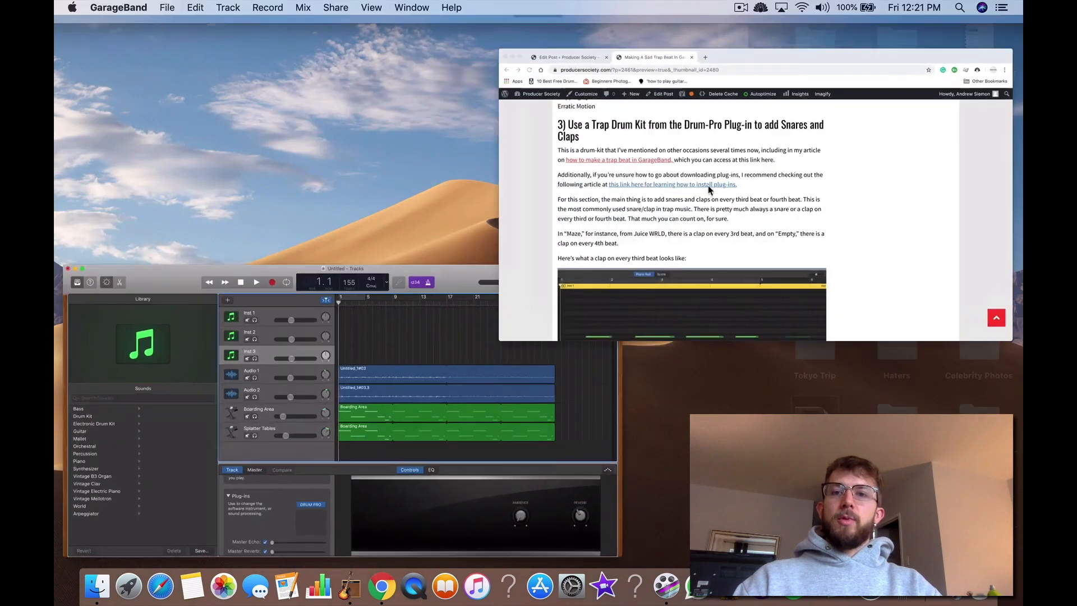
click(710, 189)
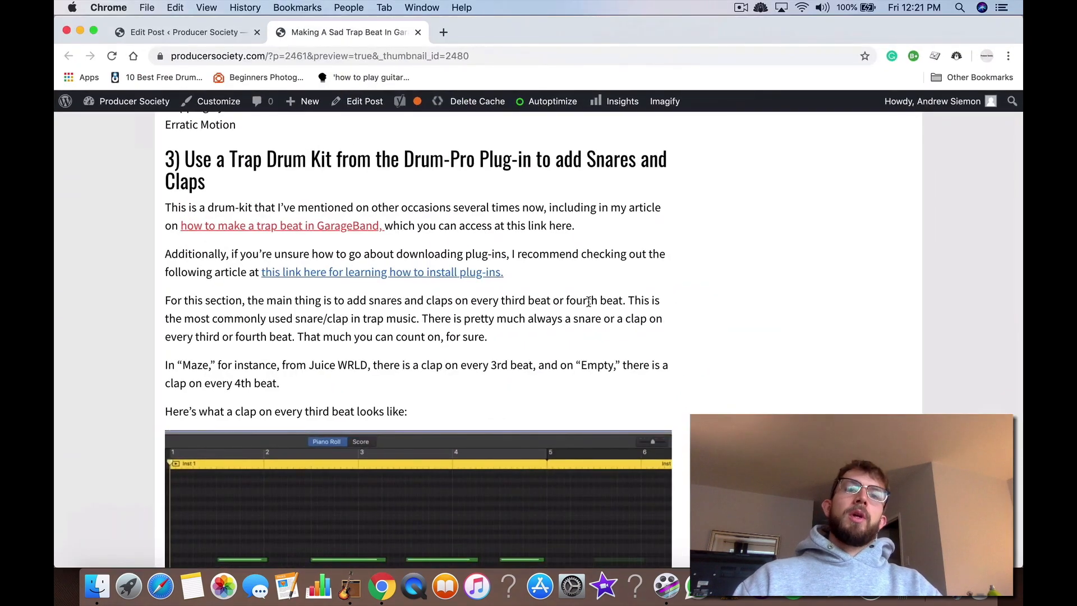
scroll(589, 303, up, 2)
scroll(589, 304, down, 2)
Step: Switch to GarageBand and create an empty MIDI region on the Inst 3 track spanning bar 1 to bar 5
key(ctrl+Up)
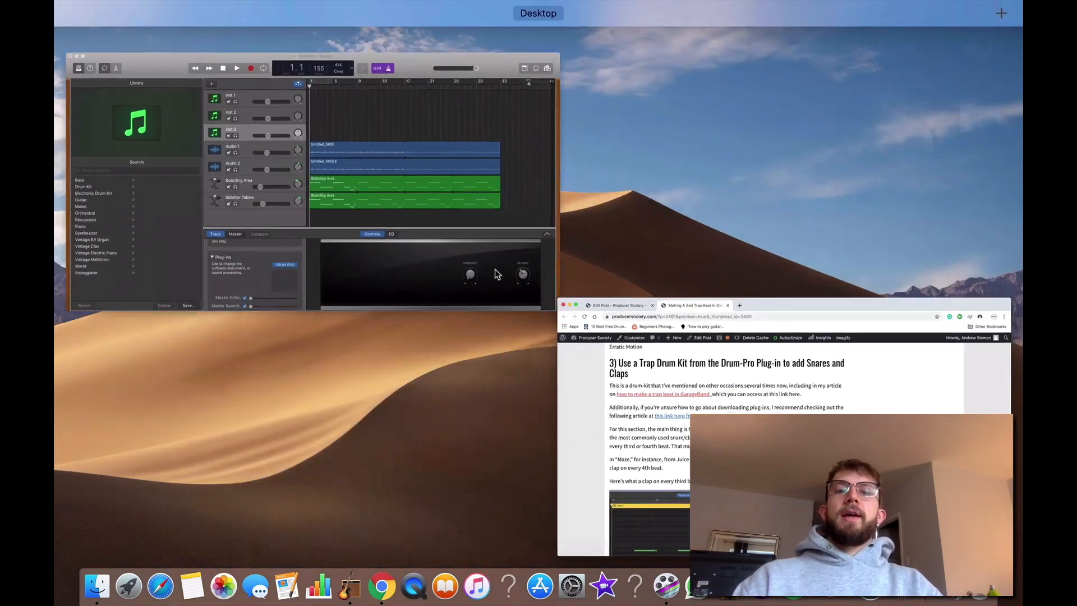
click(498, 274)
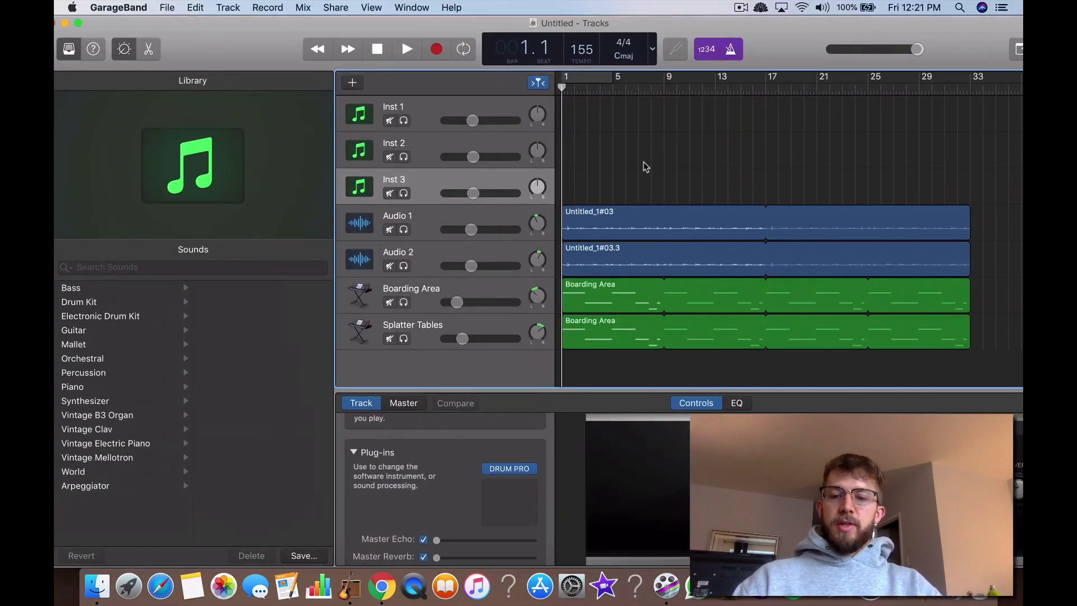
right_click(571, 184)
click(582, 189)
drag(574, 184, 612, 194)
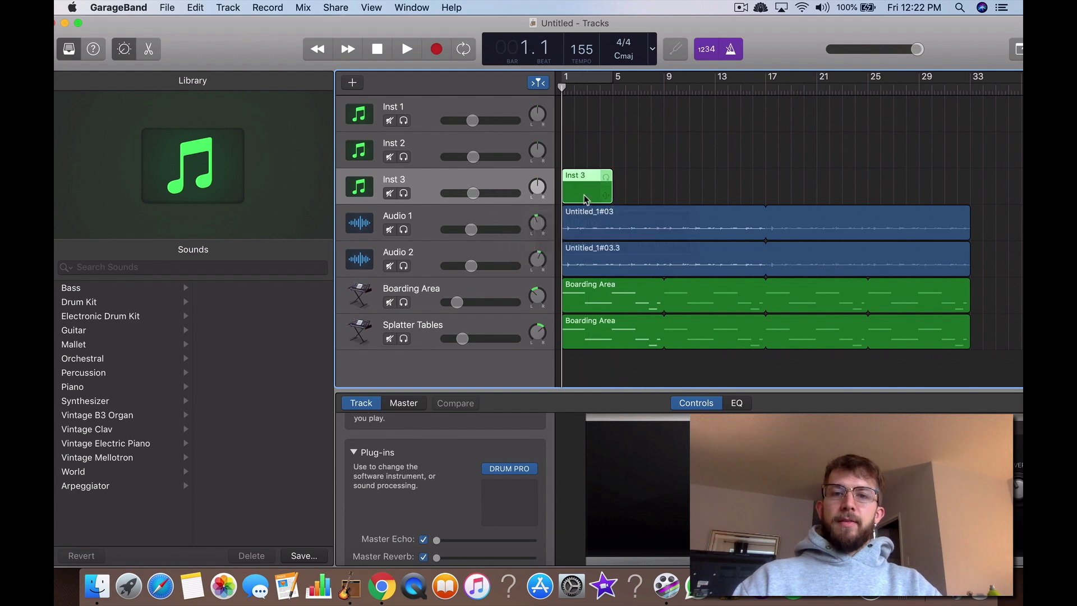
Step: Add a drum note to the Inst 3 region, shortened to about half a bar and placed just above C3 on beat 3 of bar 1
double_click(585, 198)
right_click(578, 479)
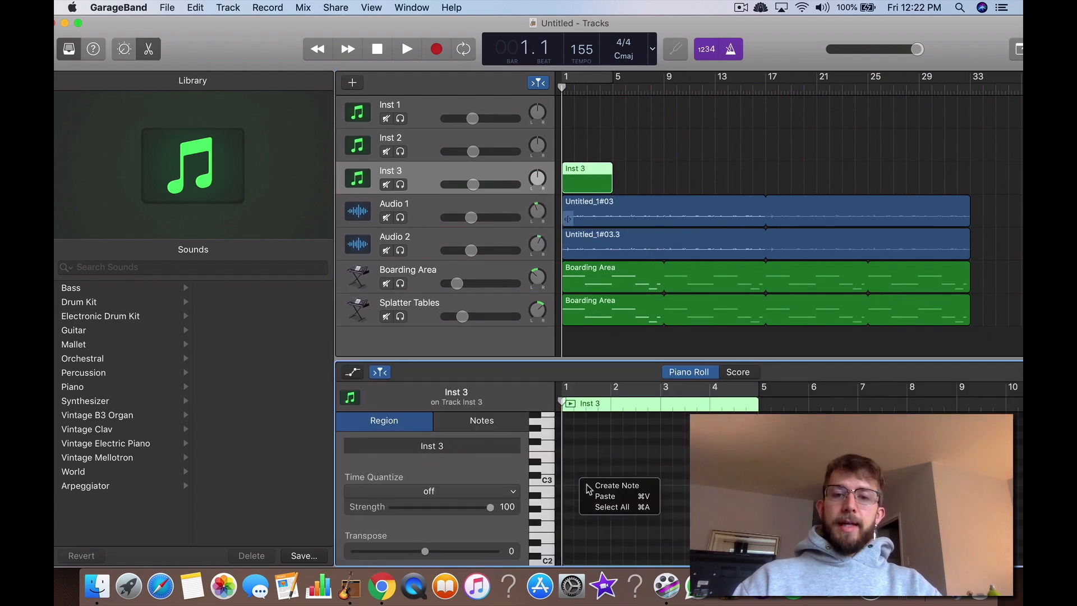
click(613, 495)
click(615, 212)
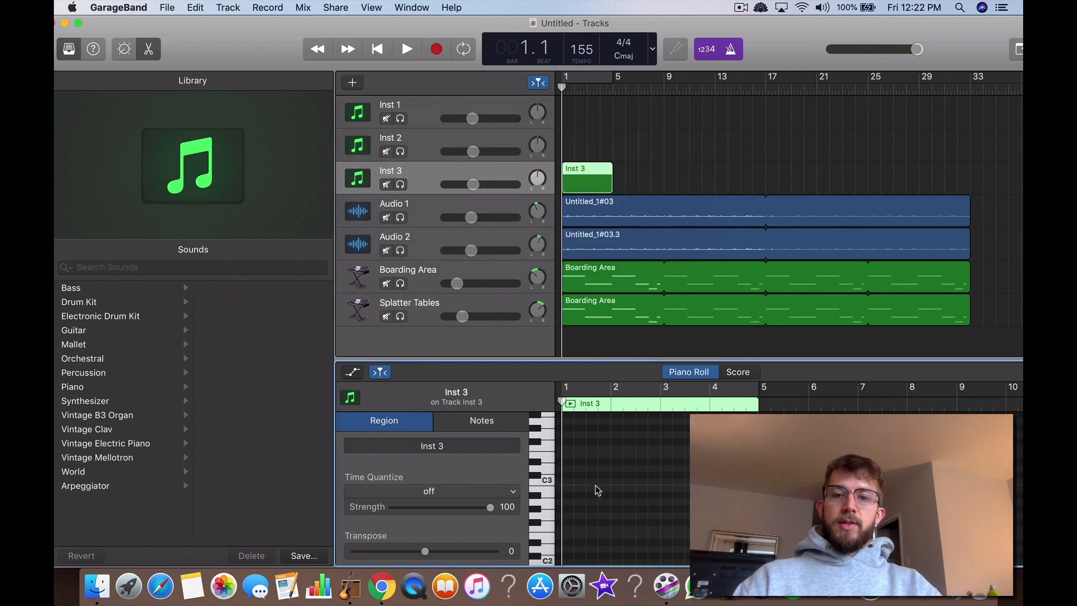
right_click(579, 489)
click(592, 495)
click(594, 489)
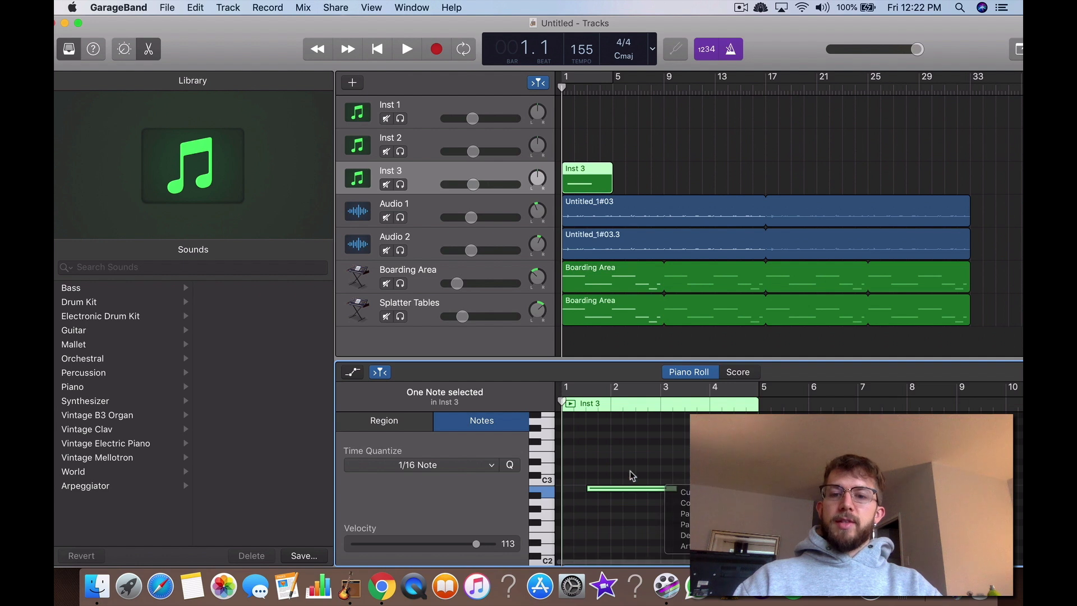
click(674, 484)
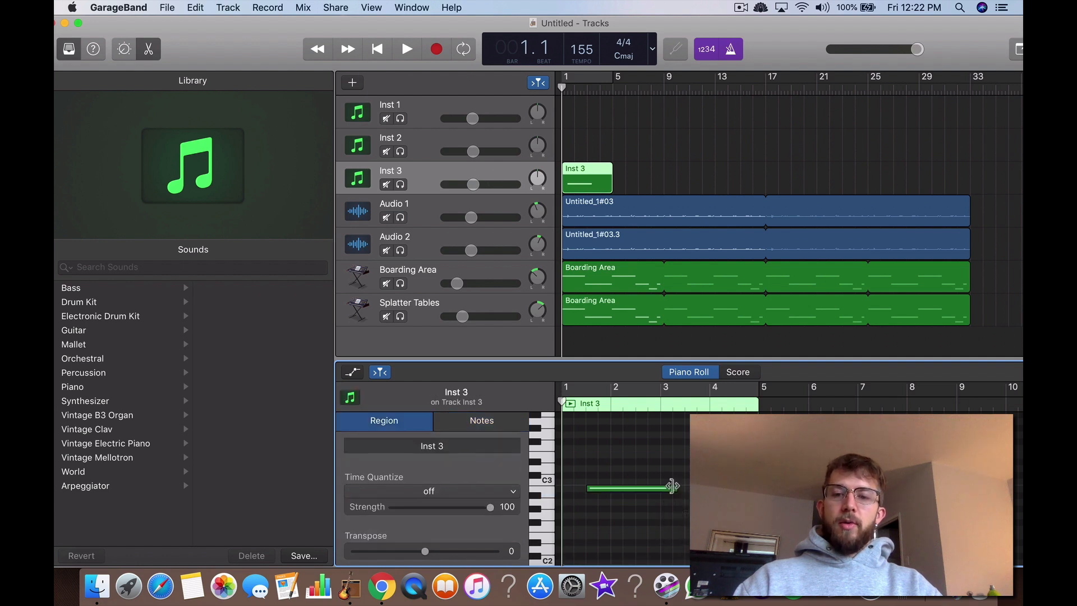
drag(672, 486, 597, 473)
click(614, 494)
click(632, 526)
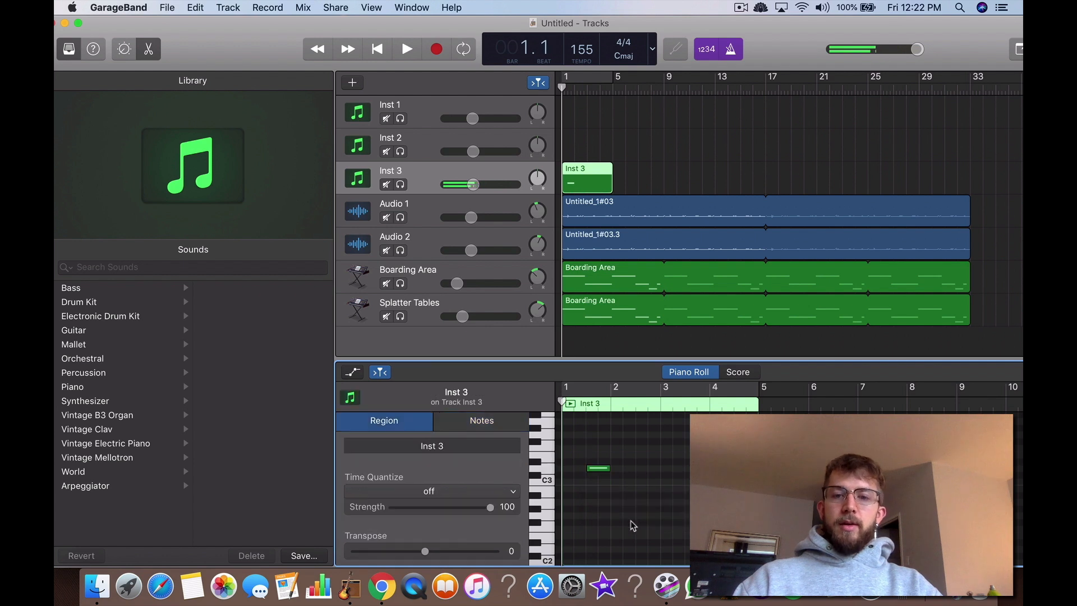
Step: Add a matching drum note on beat 3 of bar 2 and play the pattern from bar 1
scroll(633, 526, up, 5)
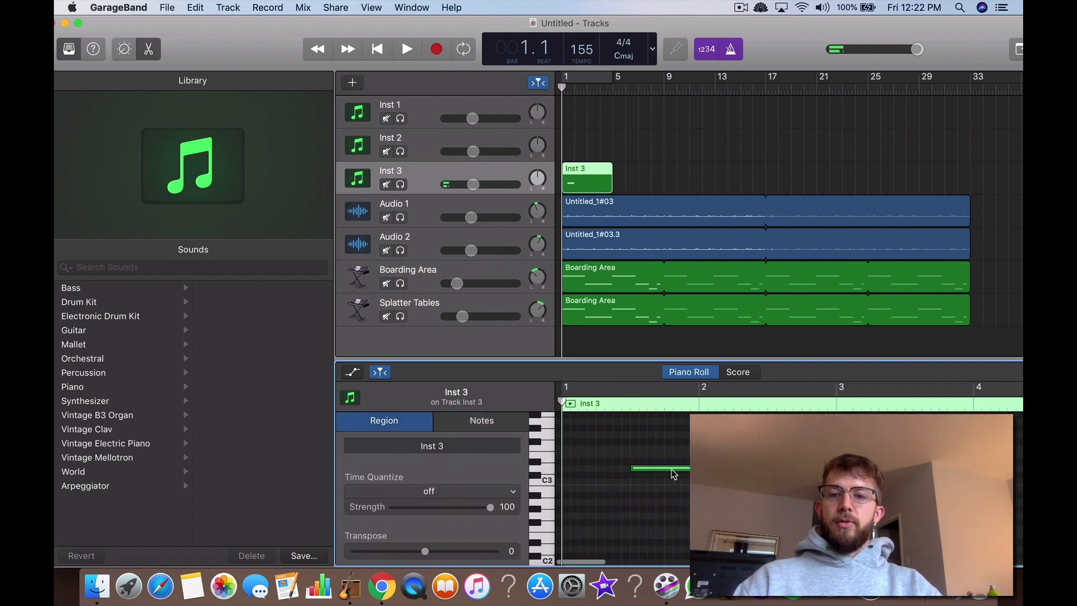
click(408, 50)
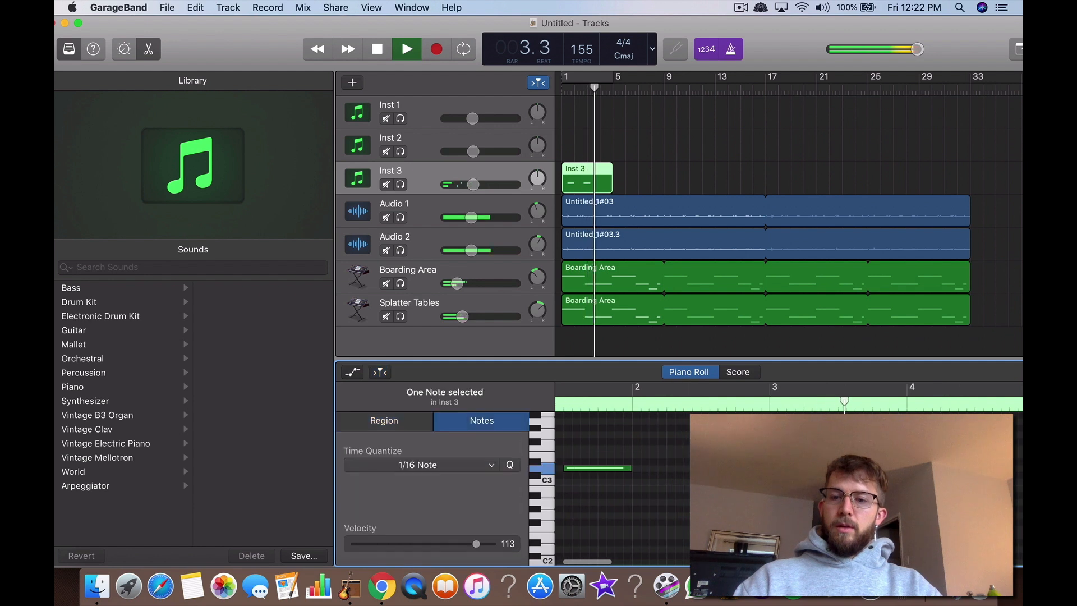
click(733, 468)
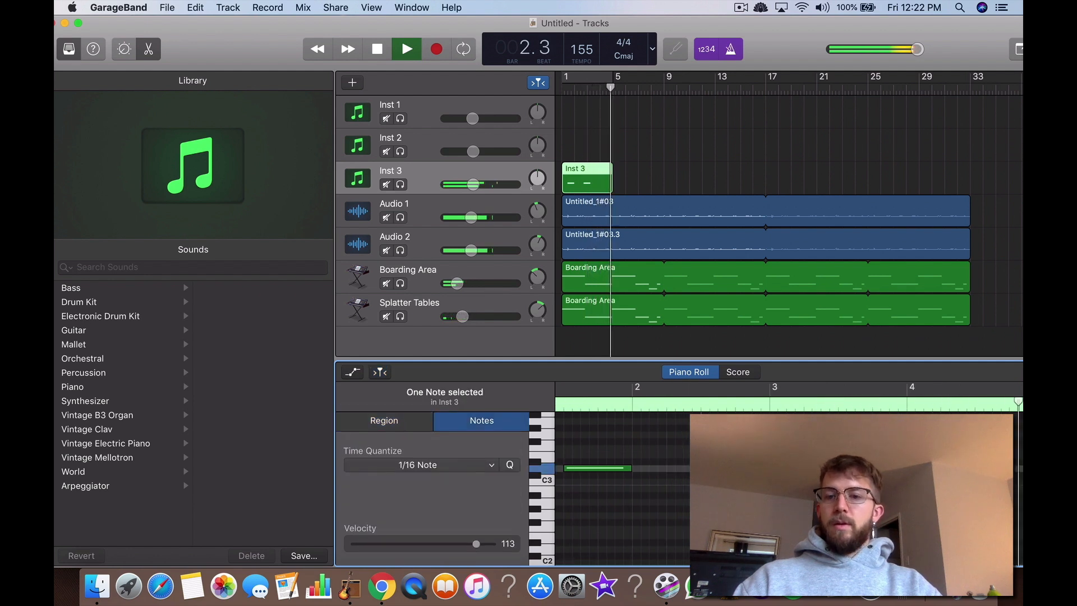
click(564, 87)
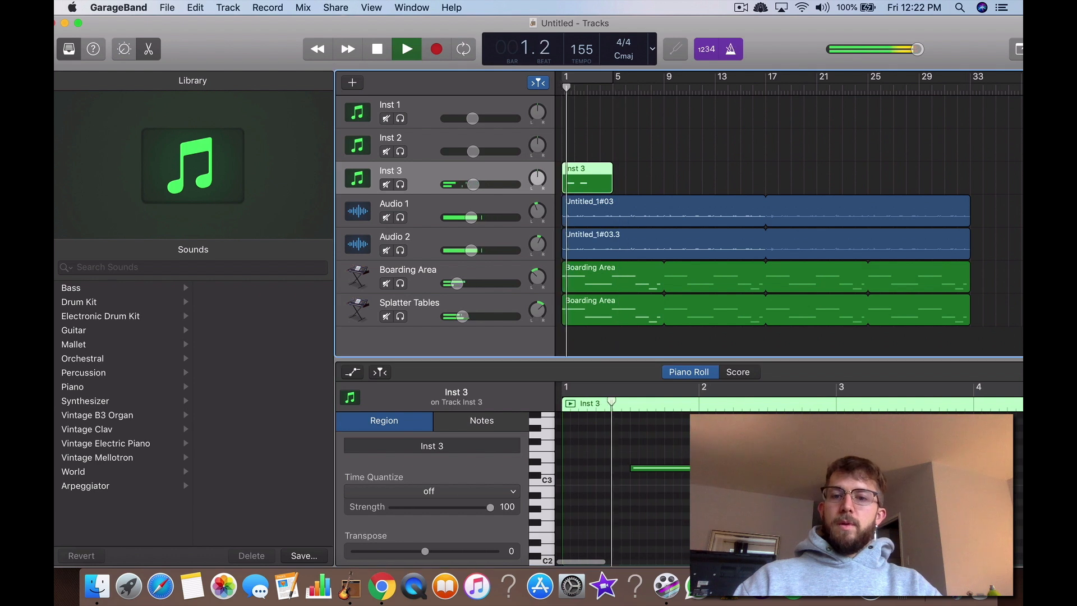
scroll(719, 454, down, 5)
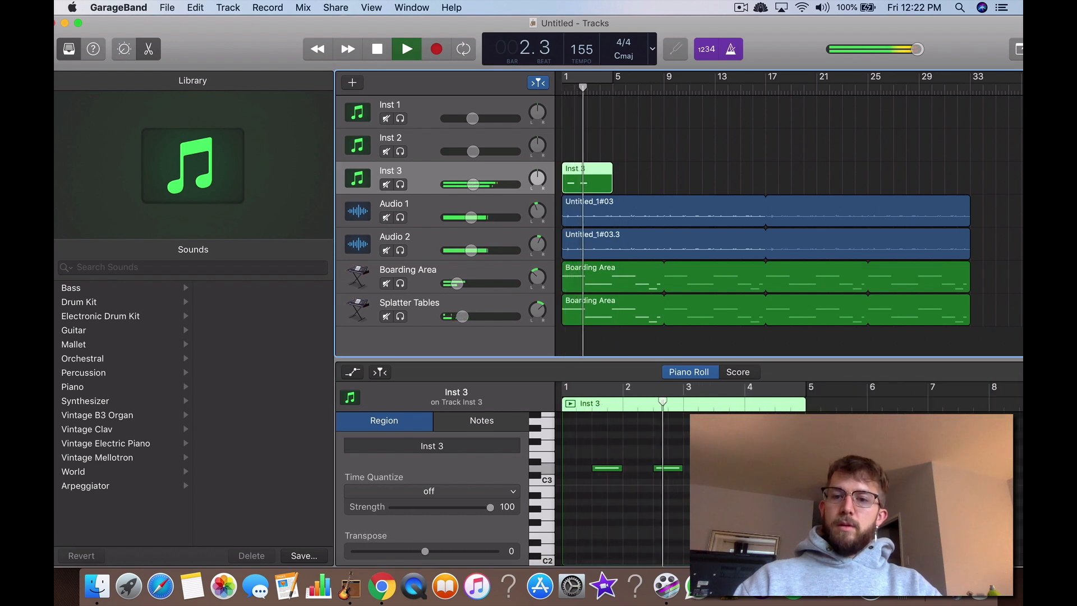
Step: Copy the two drum notes and place the duplicates on beat 3 of bars 3 and 4
drag(694, 441, 600, 476)
key(super+c)
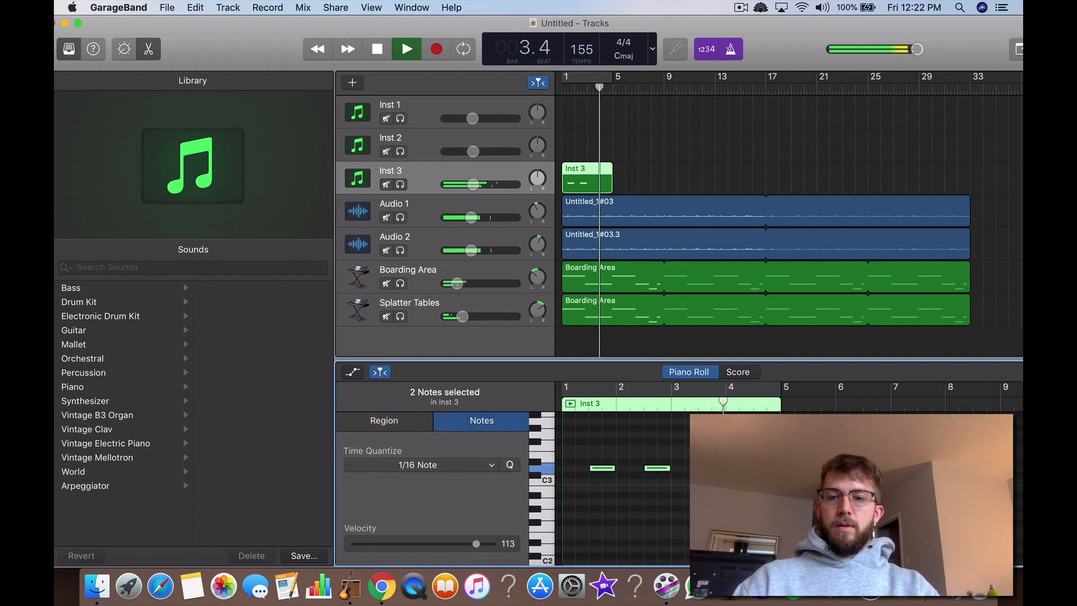
click(736, 472)
key(super+v)
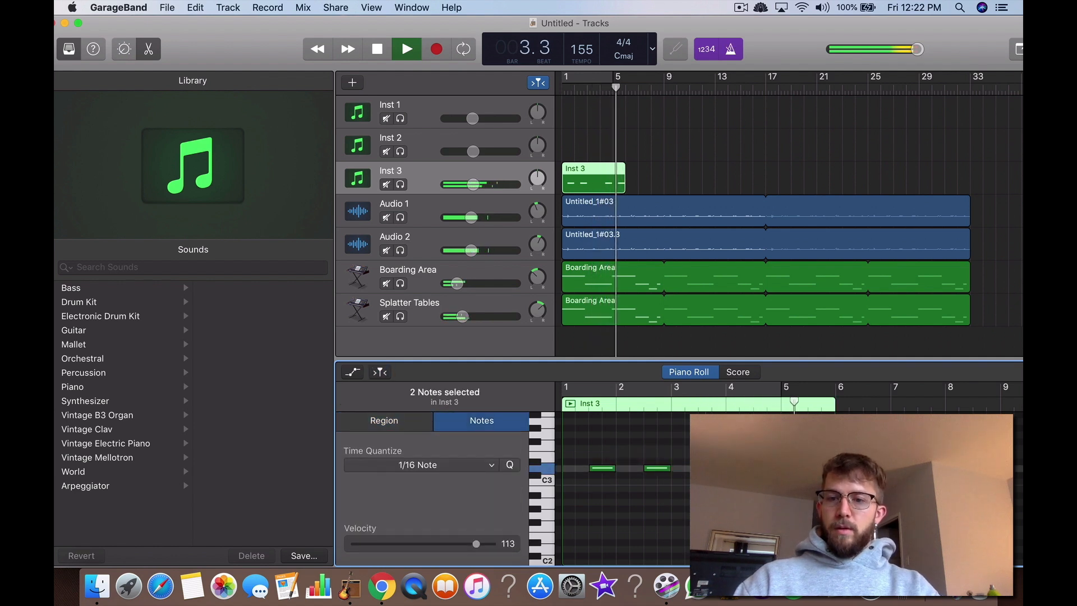
drag(768, 468, 713, 468)
click(735, 491)
click(768, 468)
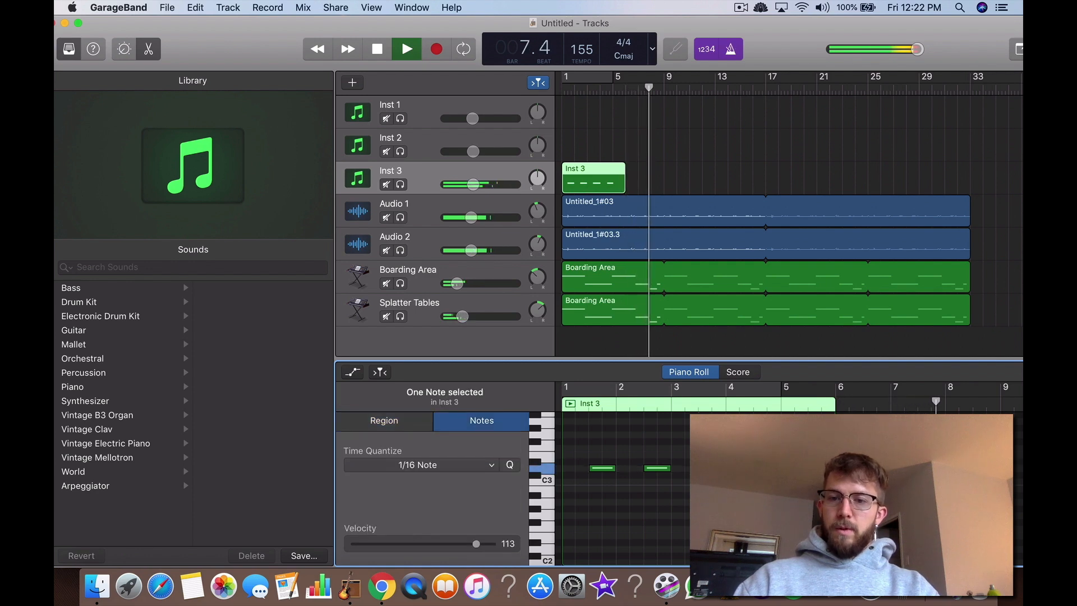
click(768, 491)
click(768, 468)
click(768, 491)
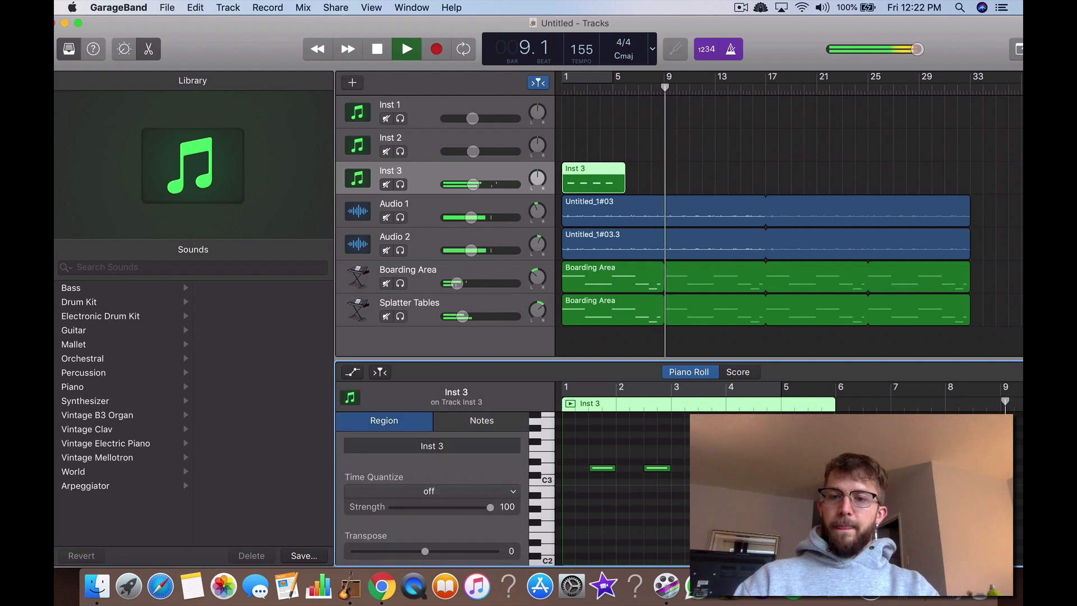
Step: Replay from bar 1 and shorten the Inst 3 region to end at bar 5
click(563, 88)
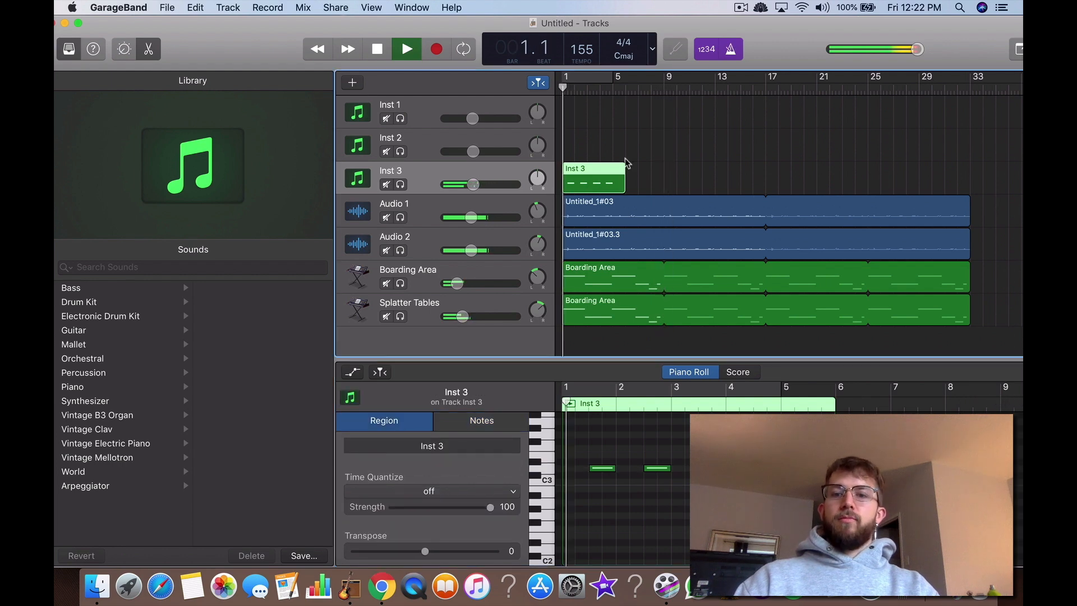
click(835, 403)
scroll(810, 413, left, 3)
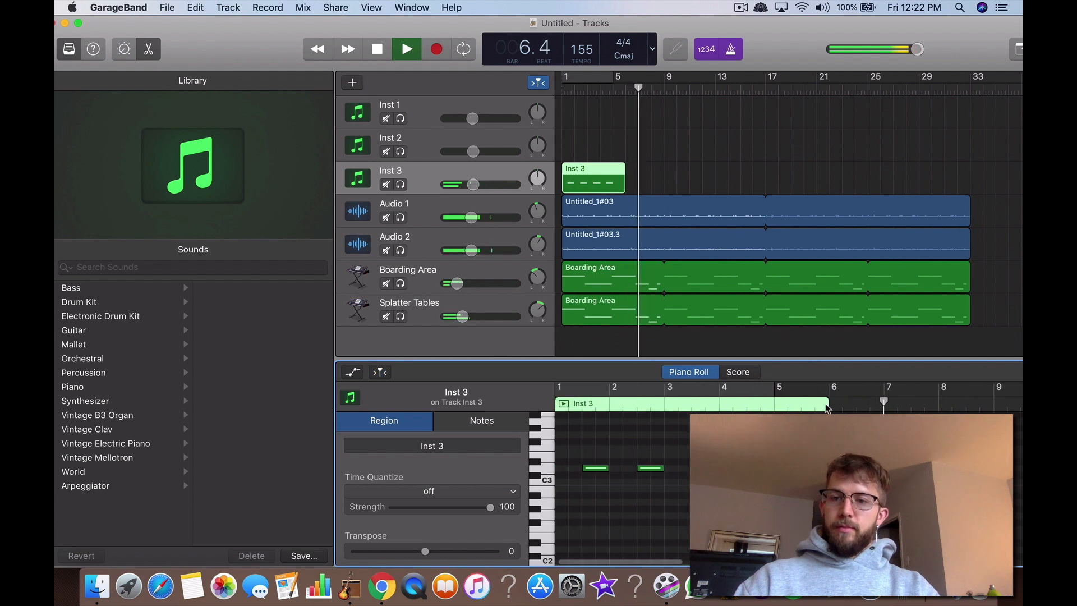
click(829, 410)
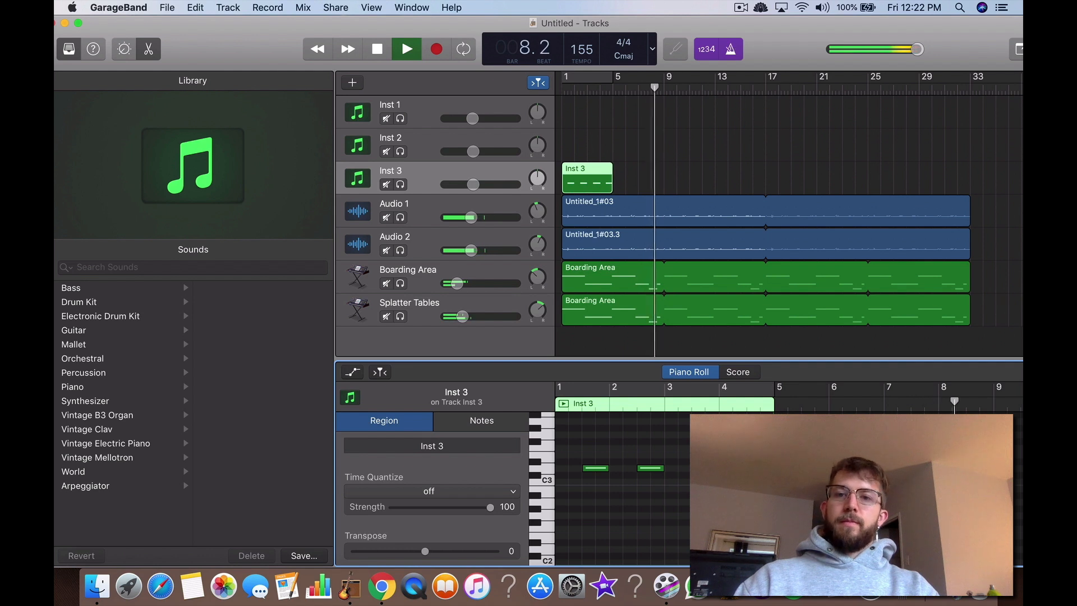
Step: Loop the Inst 3 region to the end of the other tracks near bar 33 and turn off the metronome
click(378, 49)
click(407, 49)
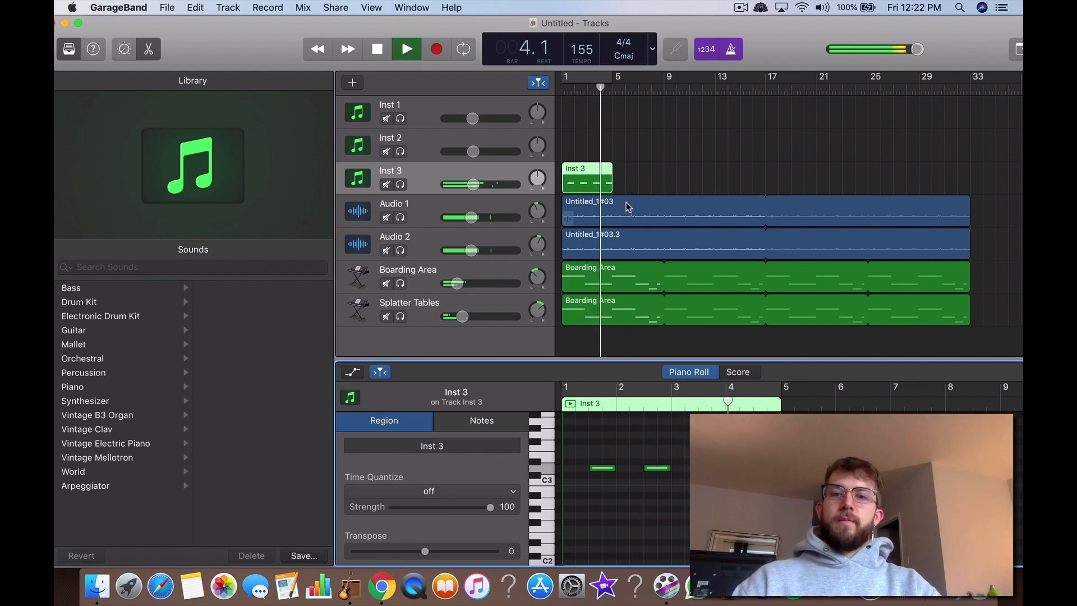
drag(620, 174, 975, 198)
click(890, 155)
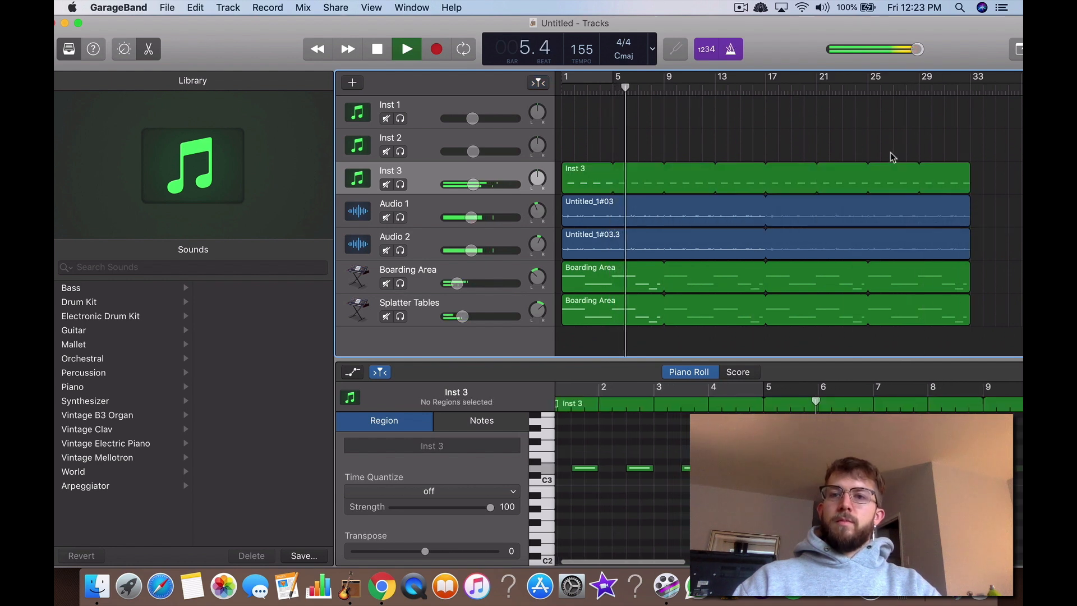
click(726, 55)
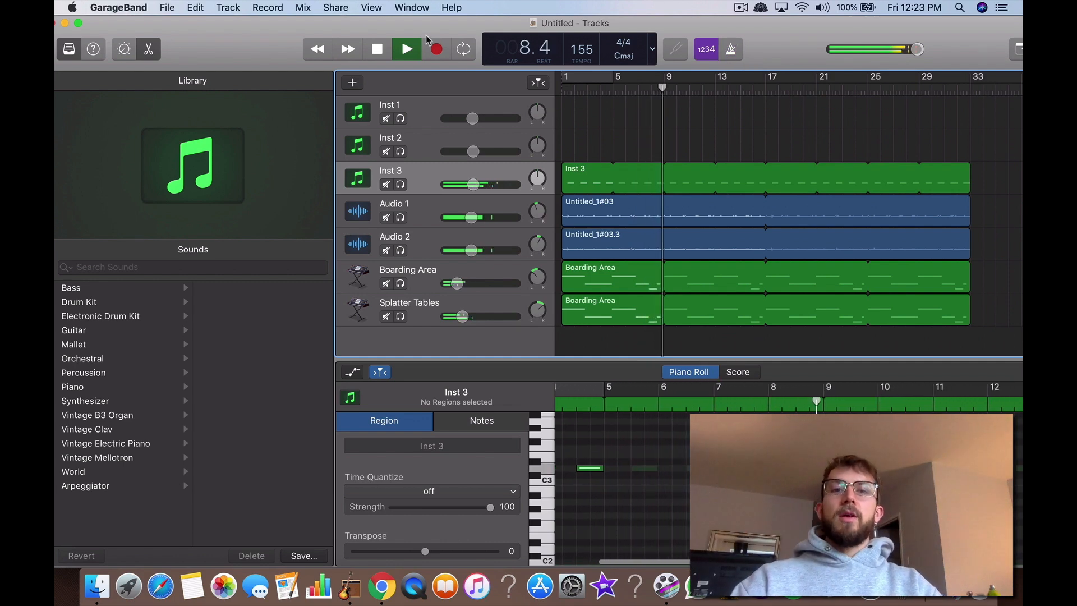
Step: Stop playback and move all the drum notes in the Inst 3 region one beat later, onto beat 4
double_click(372, 50)
drag(606, 441, 702, 493)
click(613, 481)
drag(586, 441, 690, 539)
drag(607, 469, 621, 472)
click(622, 484)
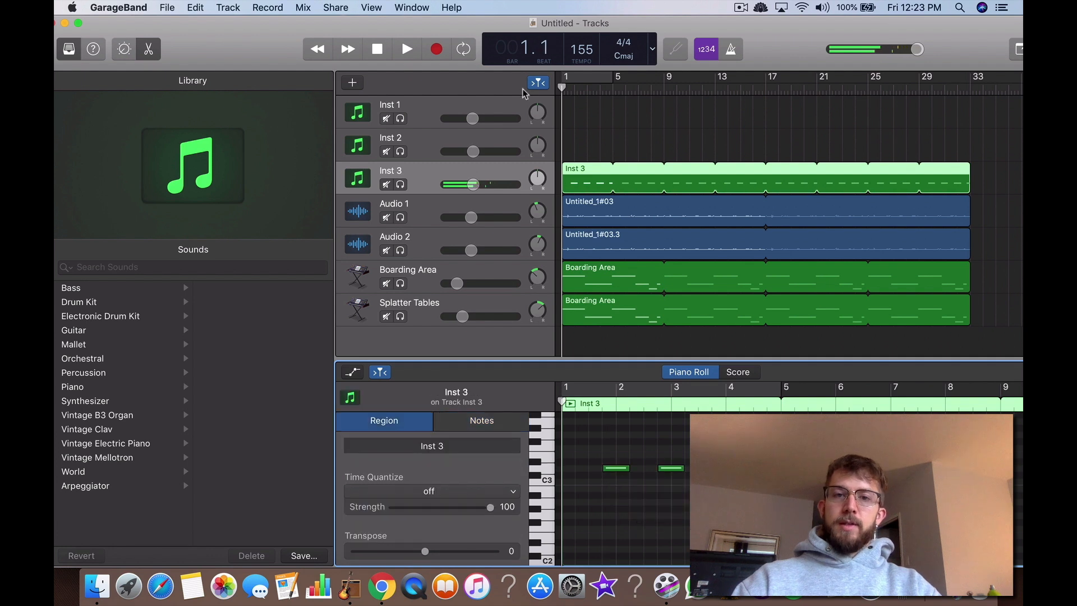
Step: Play the arrangement from bar 1 and turn the metronome on to check the beat 4 hits
key(space)
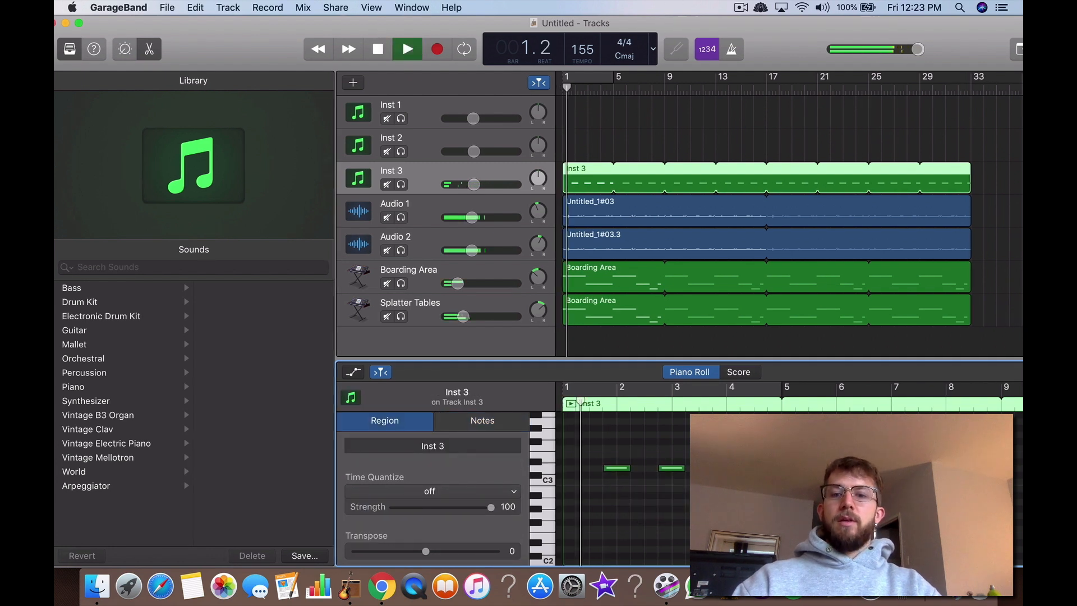
mouse_move(667, 471)
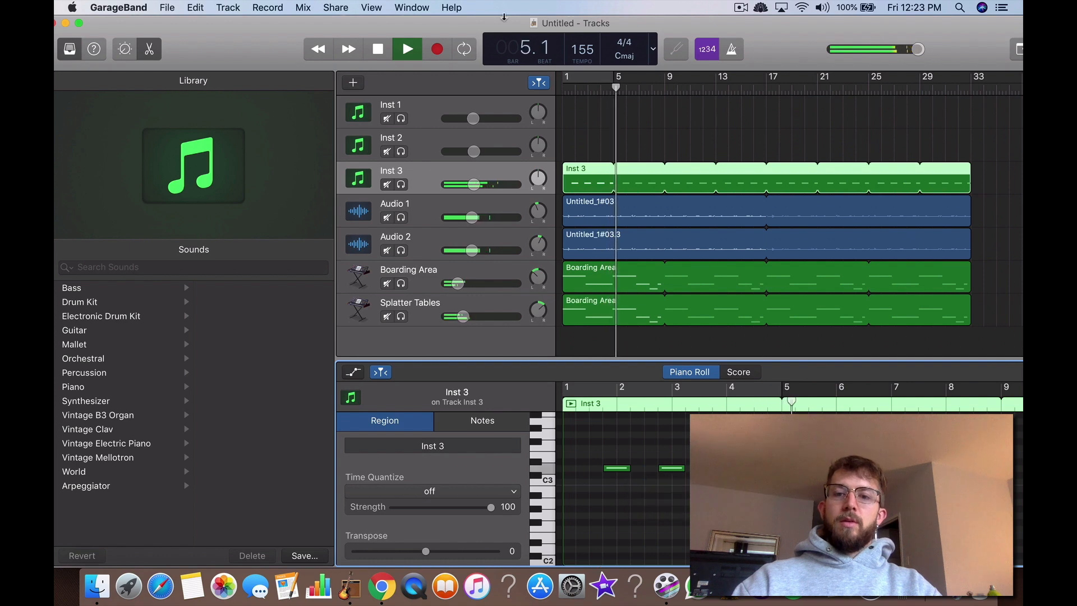
click(731, 49)
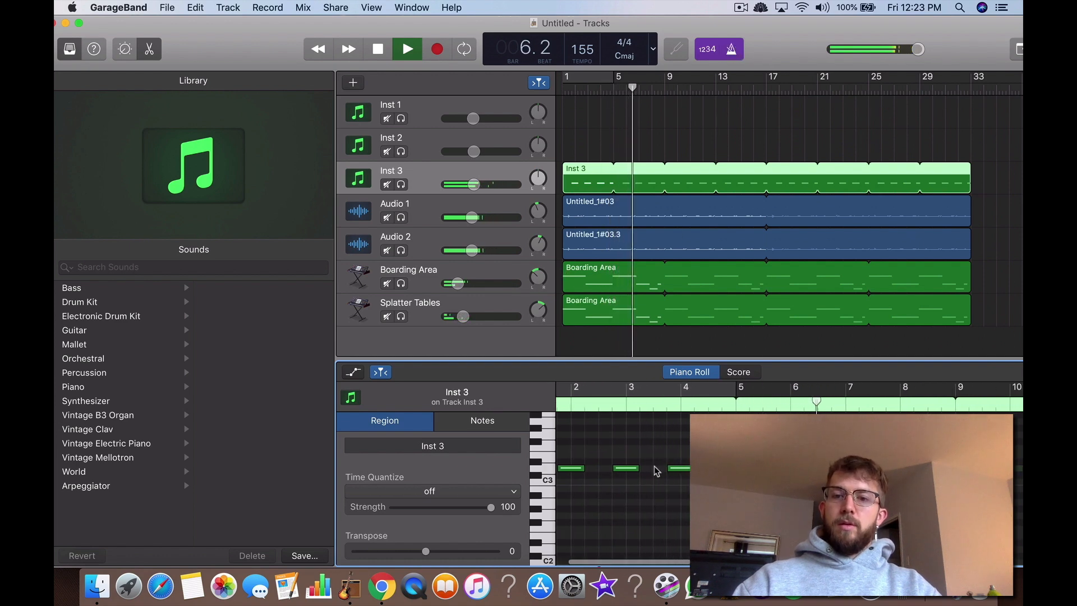
Step: Quantize the Inst 3 region to 1/16 Note and look over its notes
scroll(657, 471, left, 3)
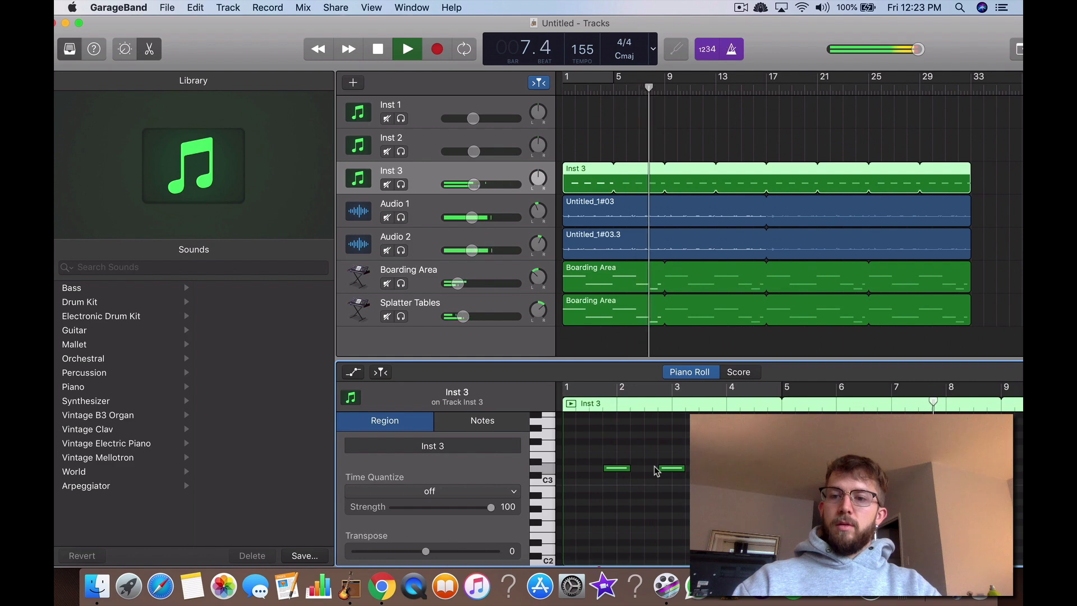
click(444, 498)
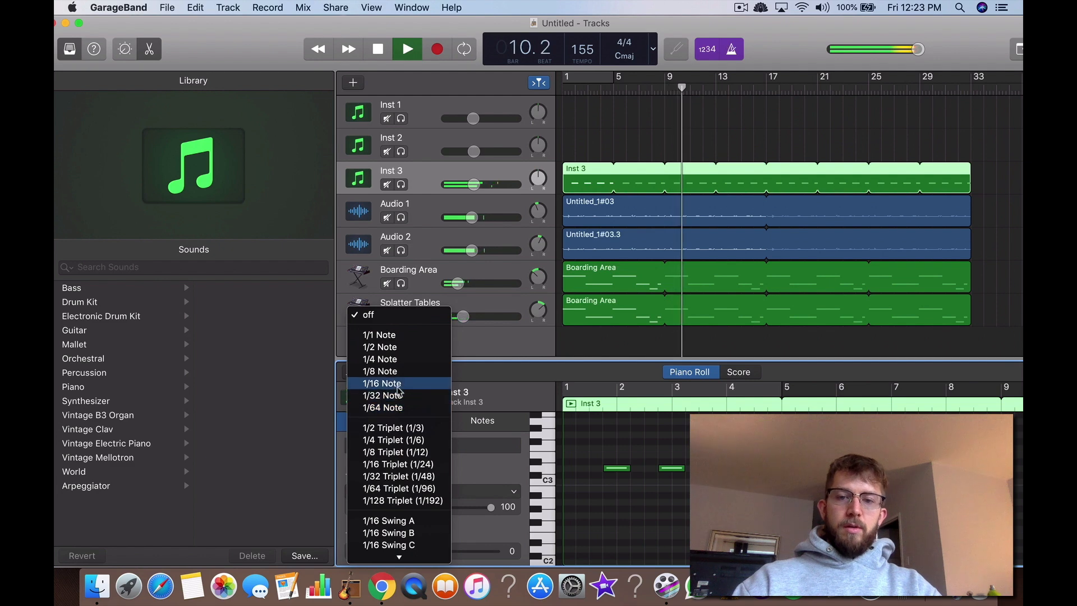
click(392, 383)
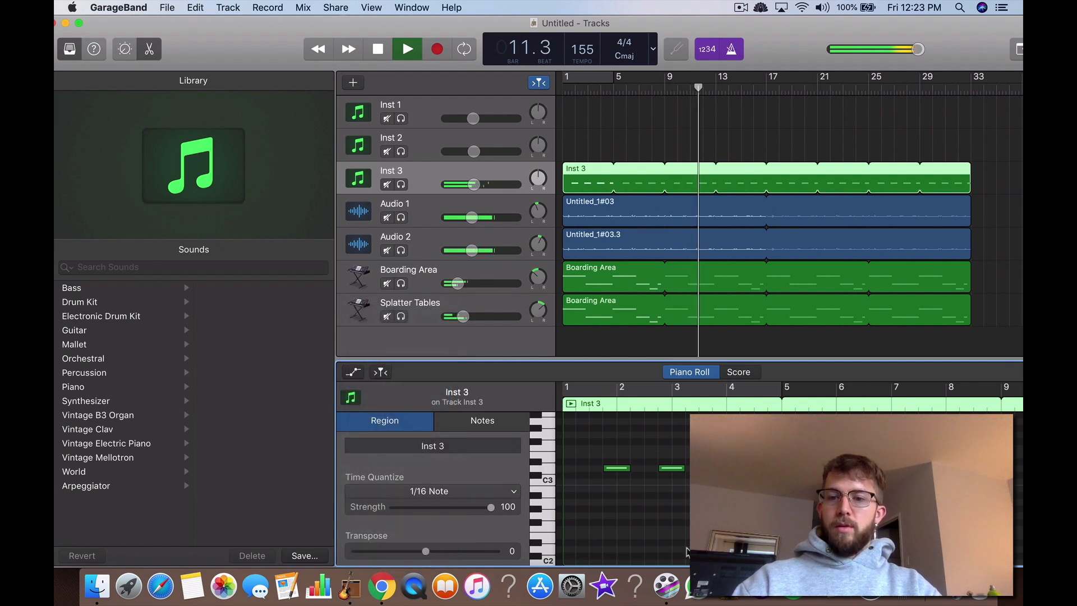
scroll(687, 515, up, 5)
scroll(688, 516, right, 5)
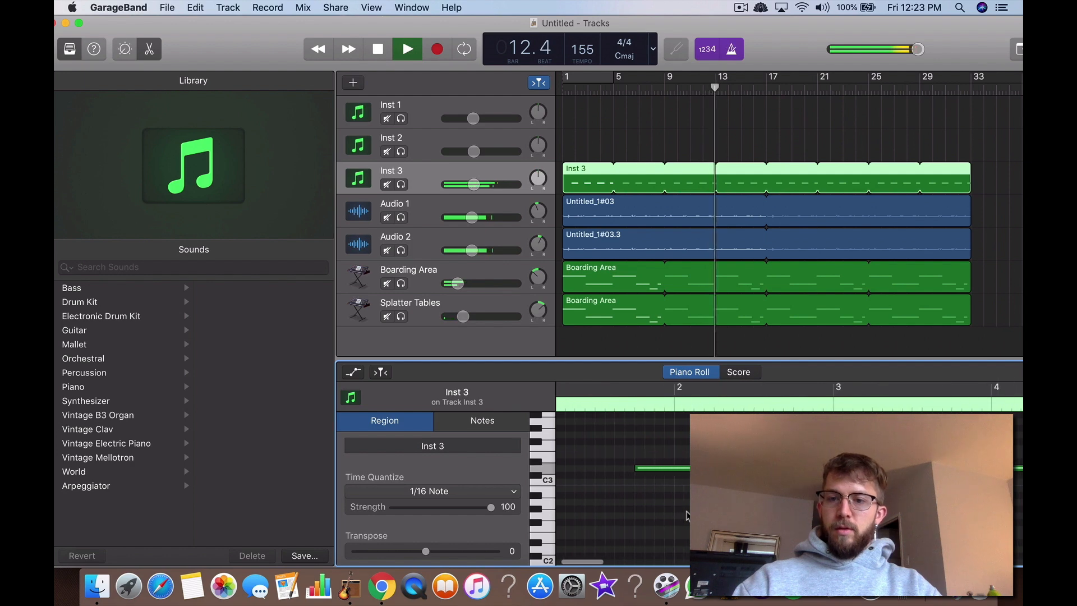
scroll(688, 515, right, 5)
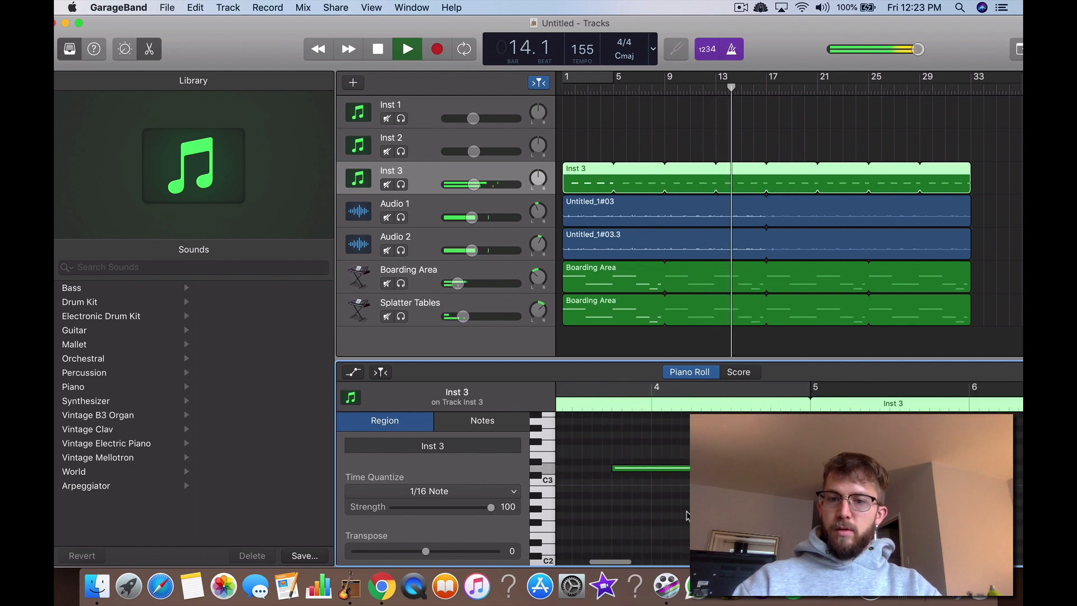
scroll(666, 451, down, 4)
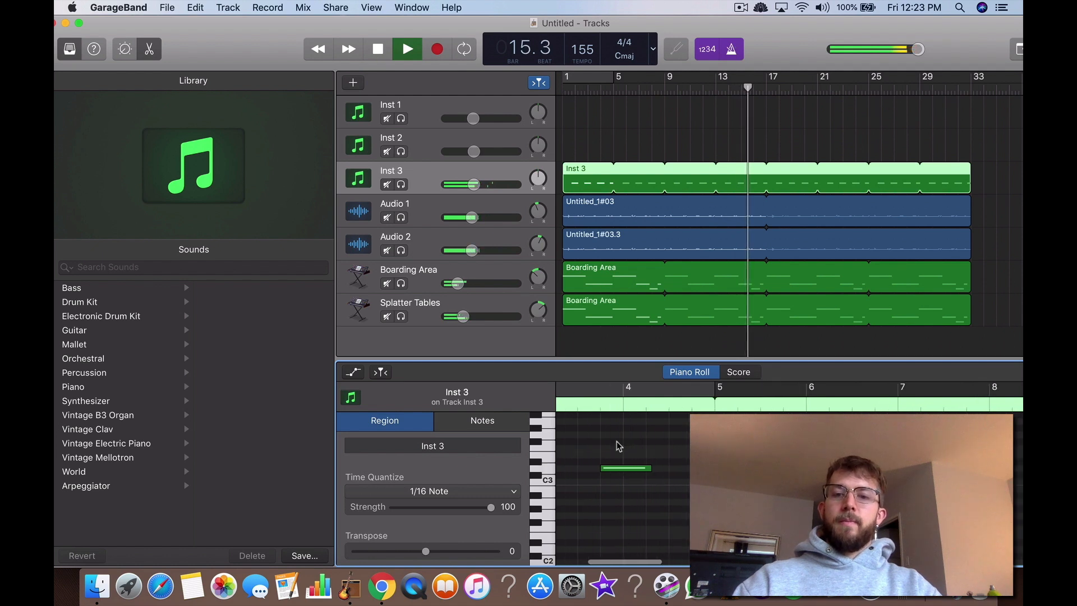
Step: Move all four notes in the Inst 3 region one beat earlier, onto beat 3
scroll(618, 442, left, 8)
drag(633, 433, 929, 476)
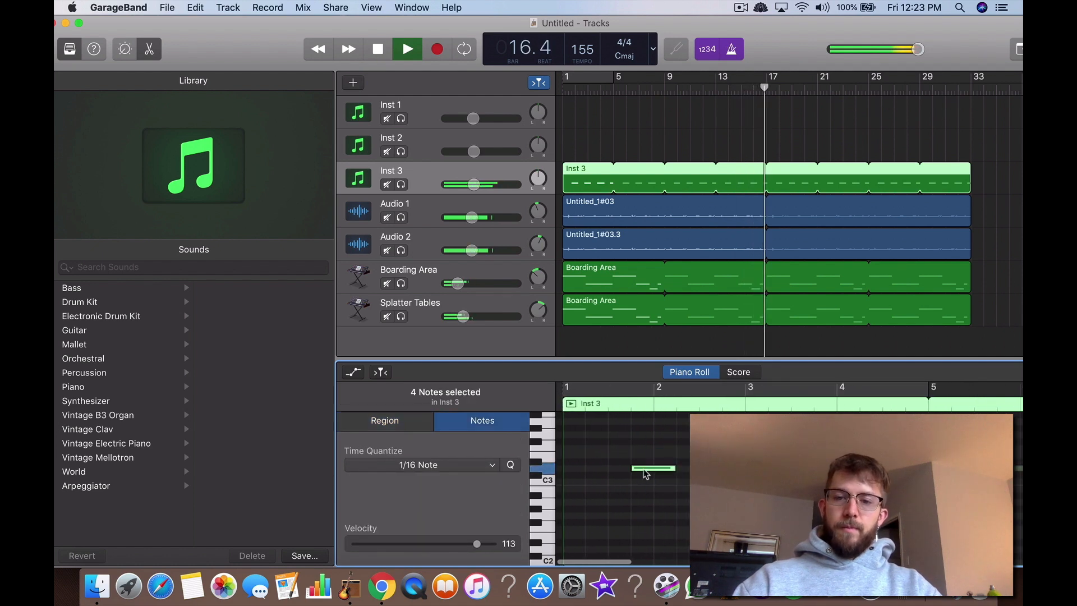
drag(644, 470, 620, 473)
click(630, 498)
Step: Play the arrangement from bar 1 to check the beat 3 hits, and return the playhead to the start
click(381, 52)
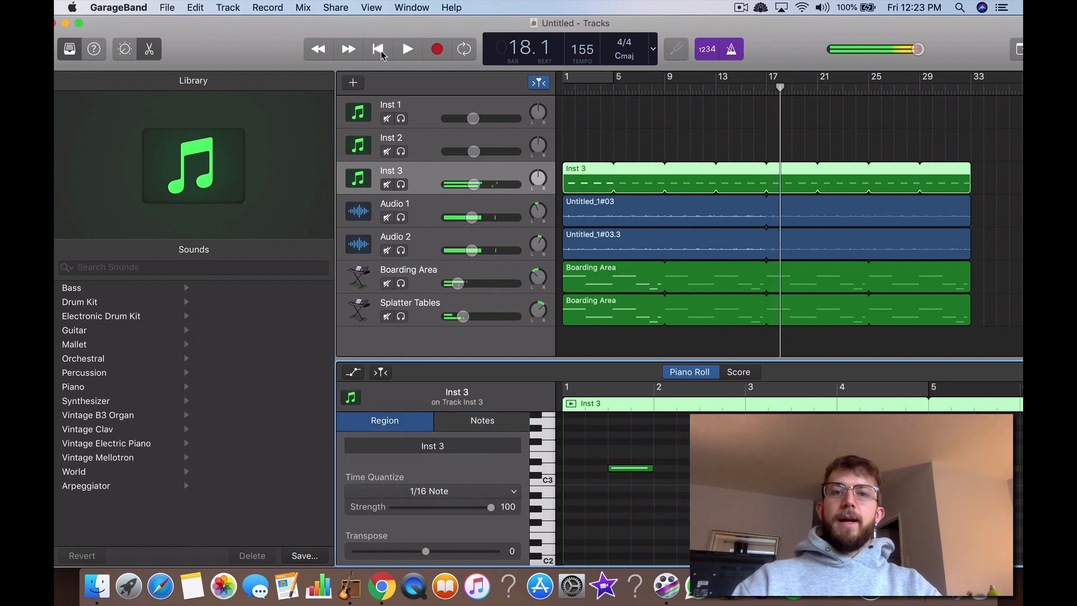
click(379, 51)
click(406, 51)
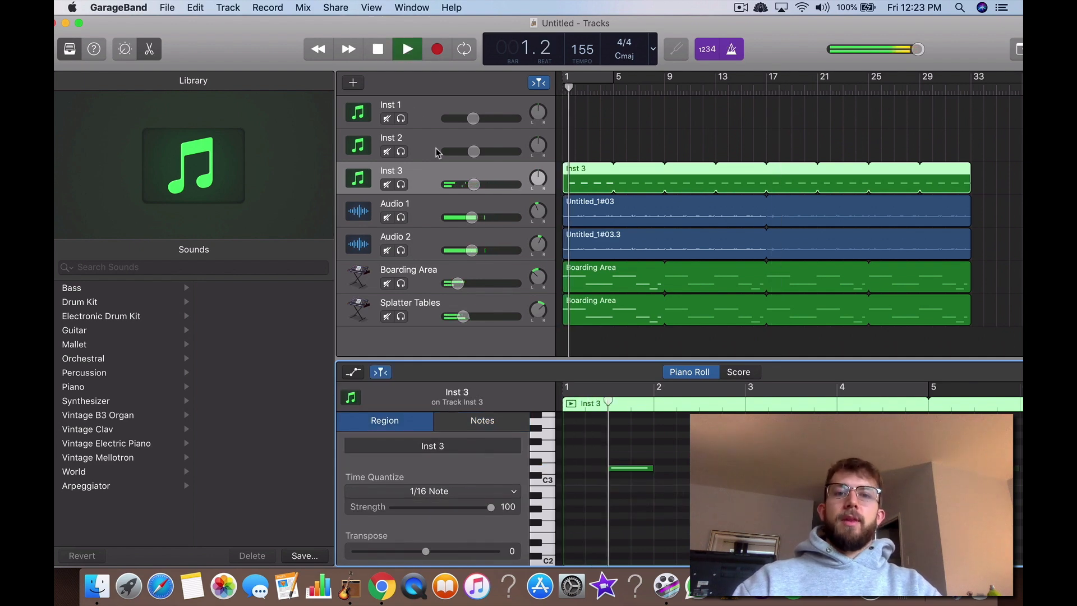
click(378, 50)
click(377, 50)
Step: Switch to Chrome, read the article's advice on giving each drum part its own track, and return to GarageBand
click(588, 137)
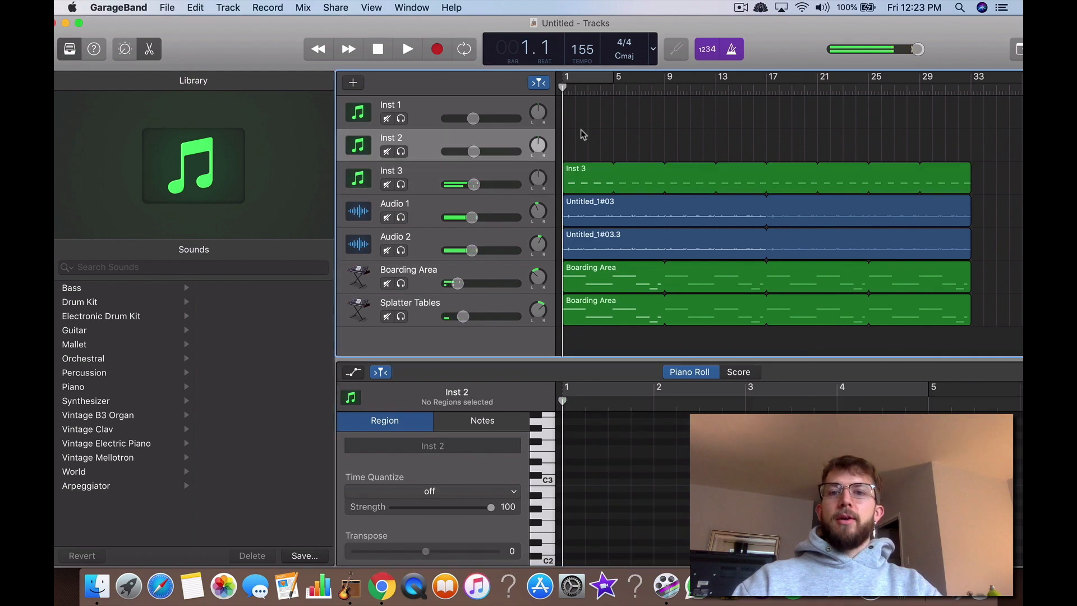
right_click(589, 137)
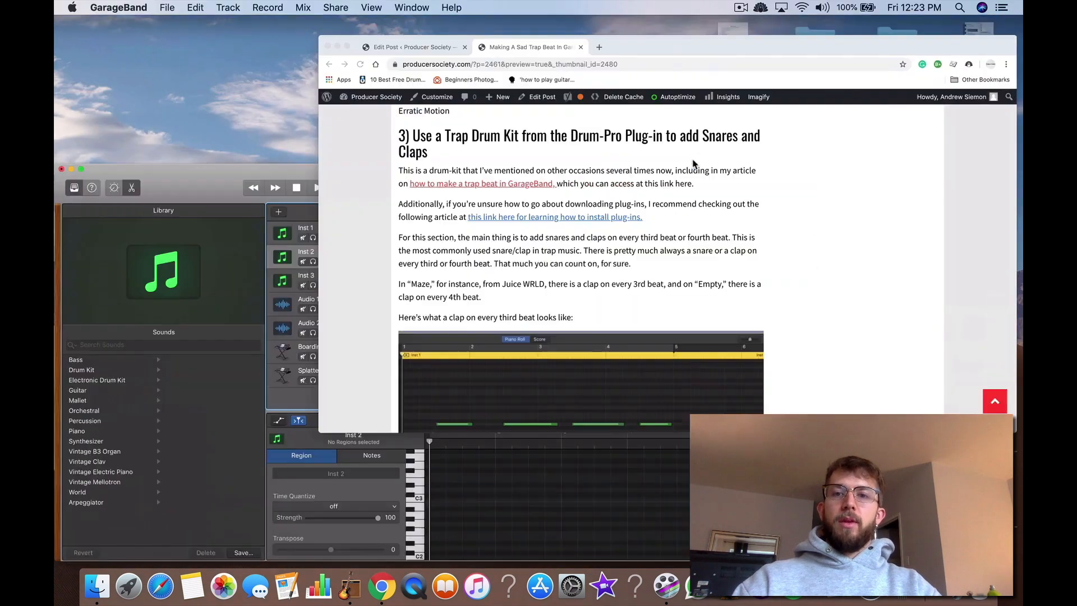
scroll(583, 265, down, 10)
scroll(582, 265, down, 15)
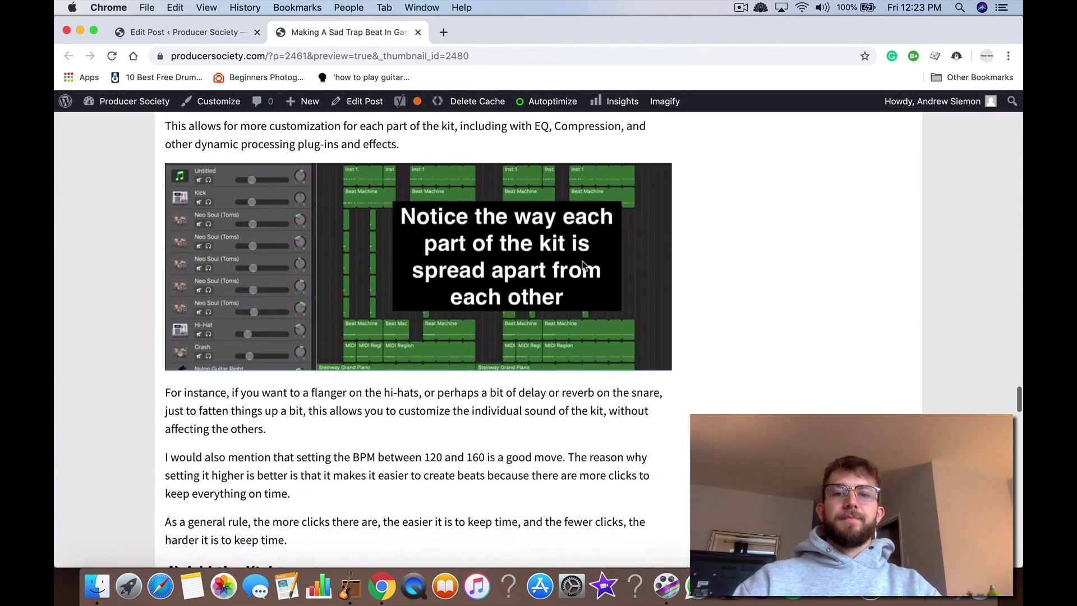
scroll(583, 263, up, 8)
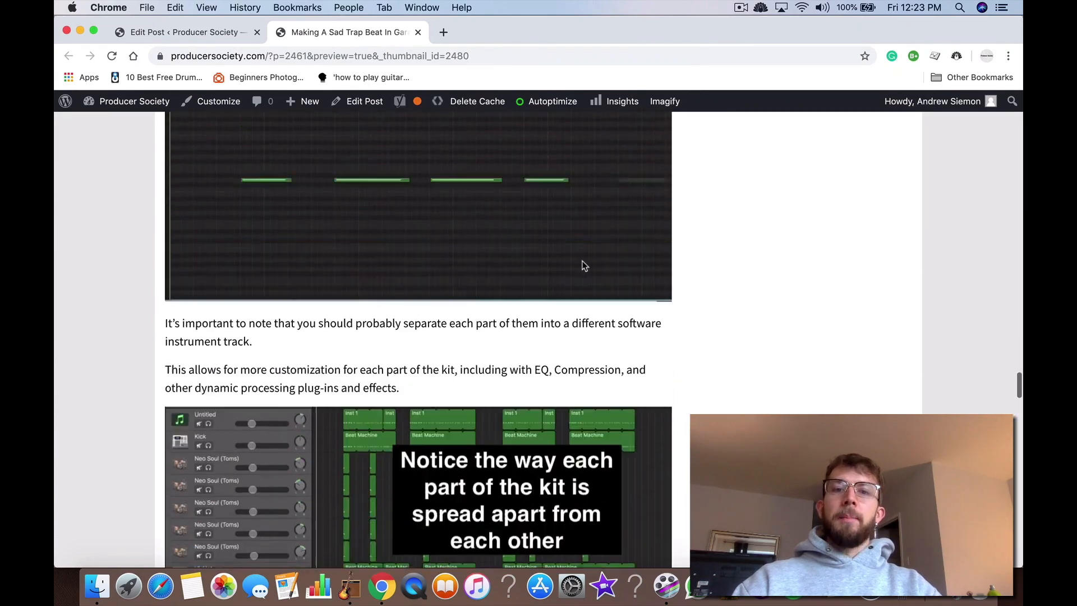
scroll(583, 264, down, 4)
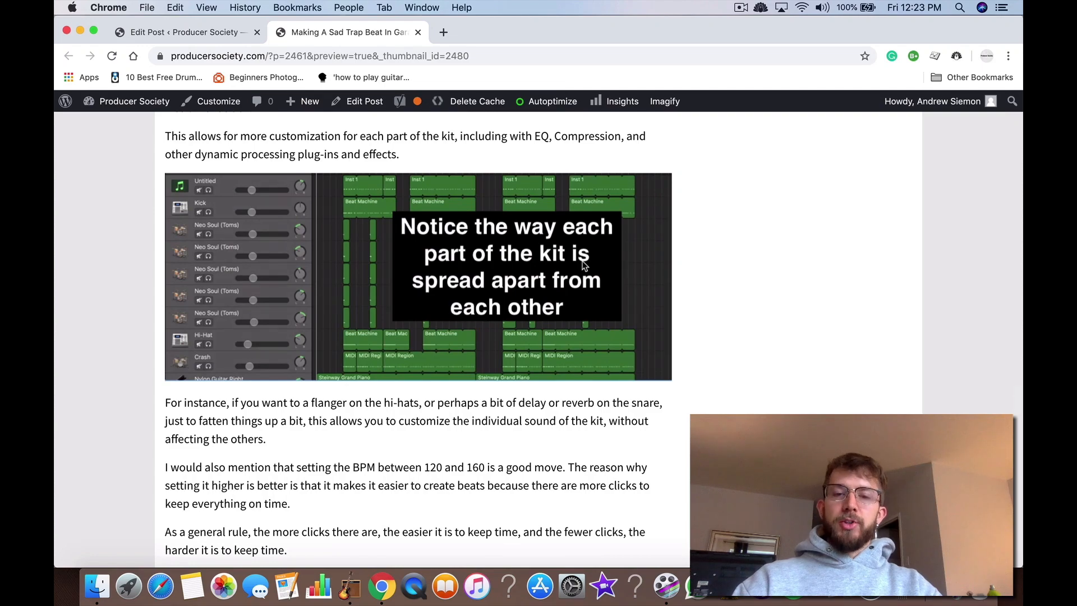
key(ctrl+Up)
click(582, 263)
Step: Create an empty MIDI region at bar 1 on the Inst 2 track and loop it to the end of the other tracks near bar 33
right_click(572, 142)
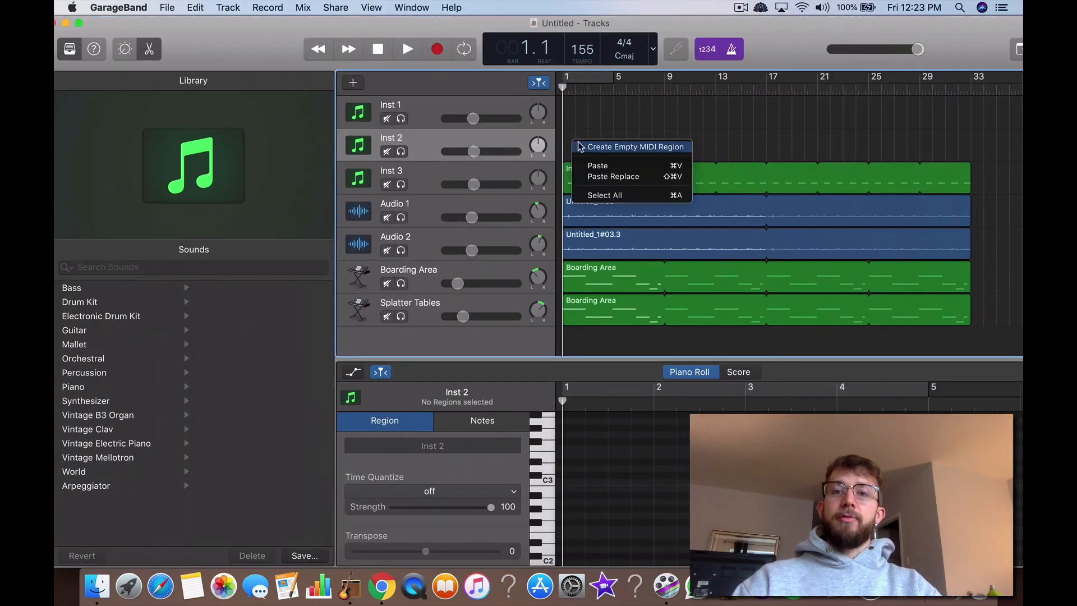
click(623, 147)
drag(573, 147, 970, 140)
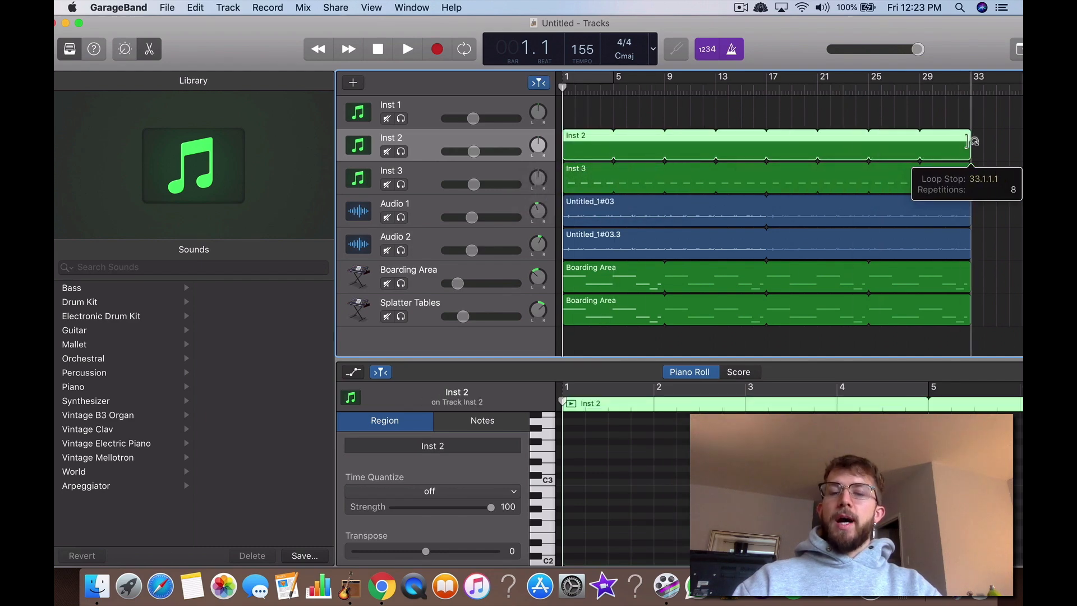
click(838, 112)
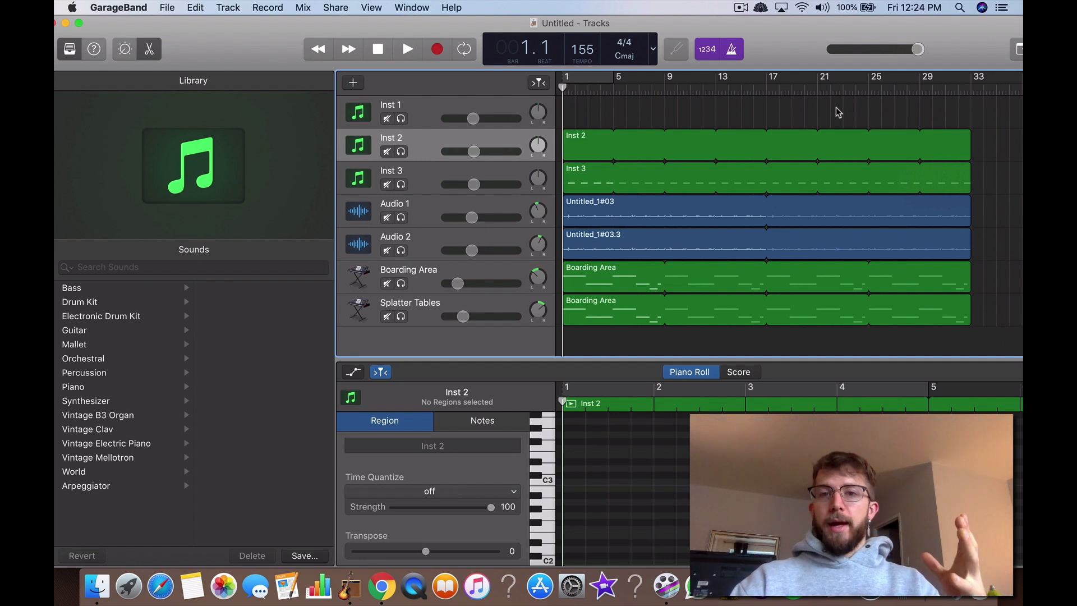
Step: Create a note in the Inst 2 region and move it to position 1.1.1.1 at pitch G3
click(581, 148)
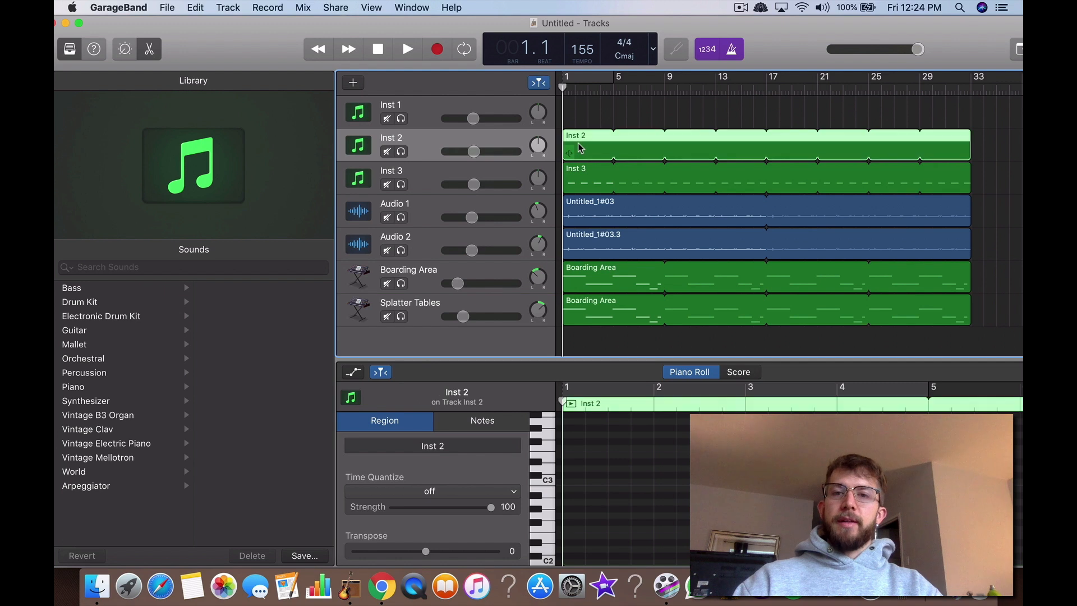
right_click(583, 477)
click(601, 484)
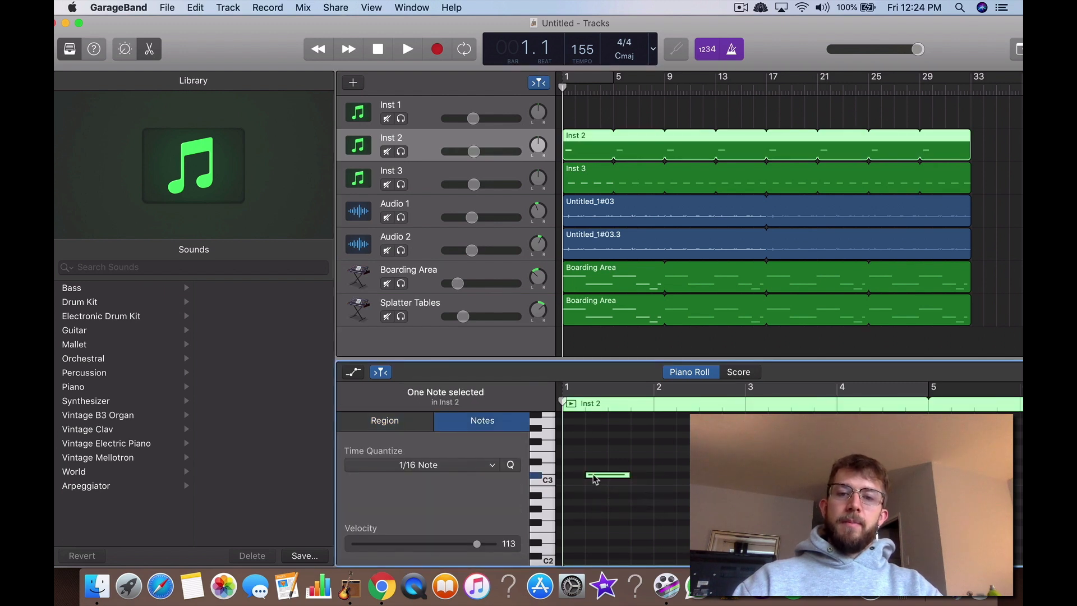
drag(589, 475, 568, 442)
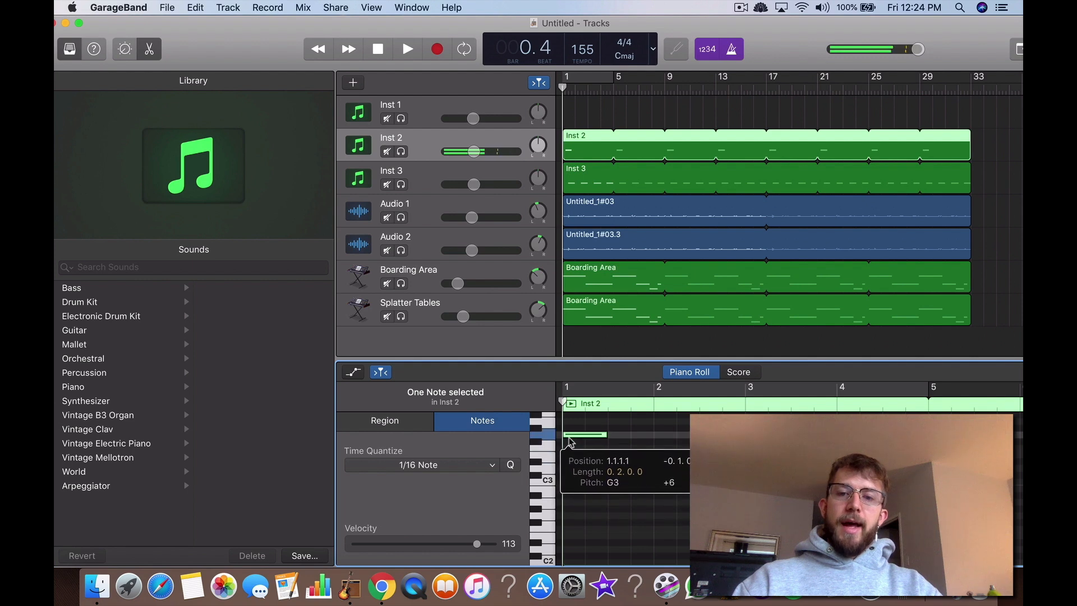
click(605, 452)
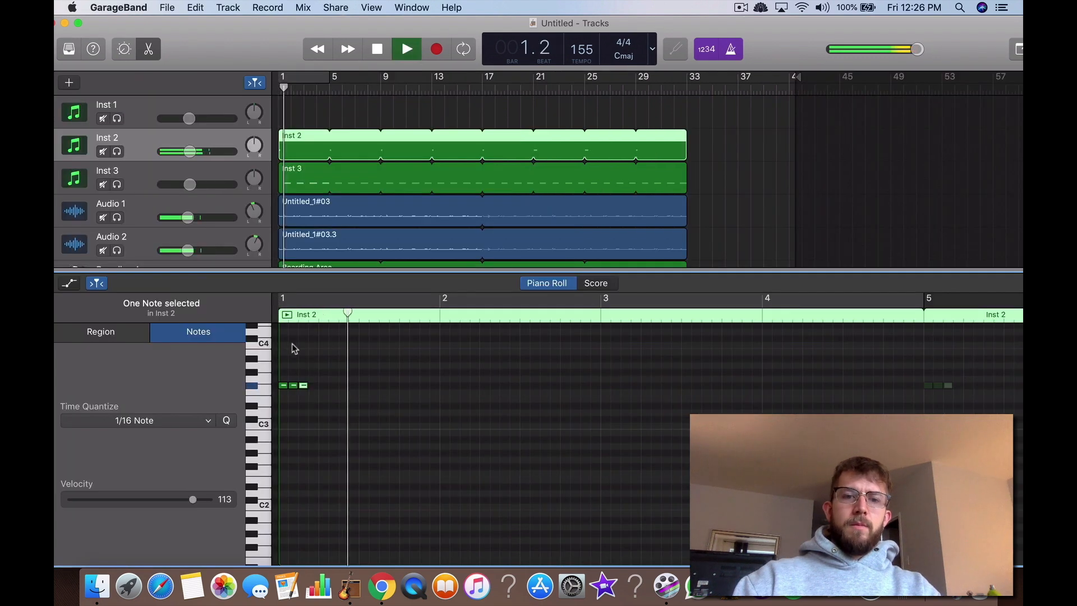
Step: Add three short notes at eighth-note spacing from beat 2 to beat 3 of bar 1, in the existing note row of Inst 2
right_click(323, 387)
click(336, 392)
click(339, 387)
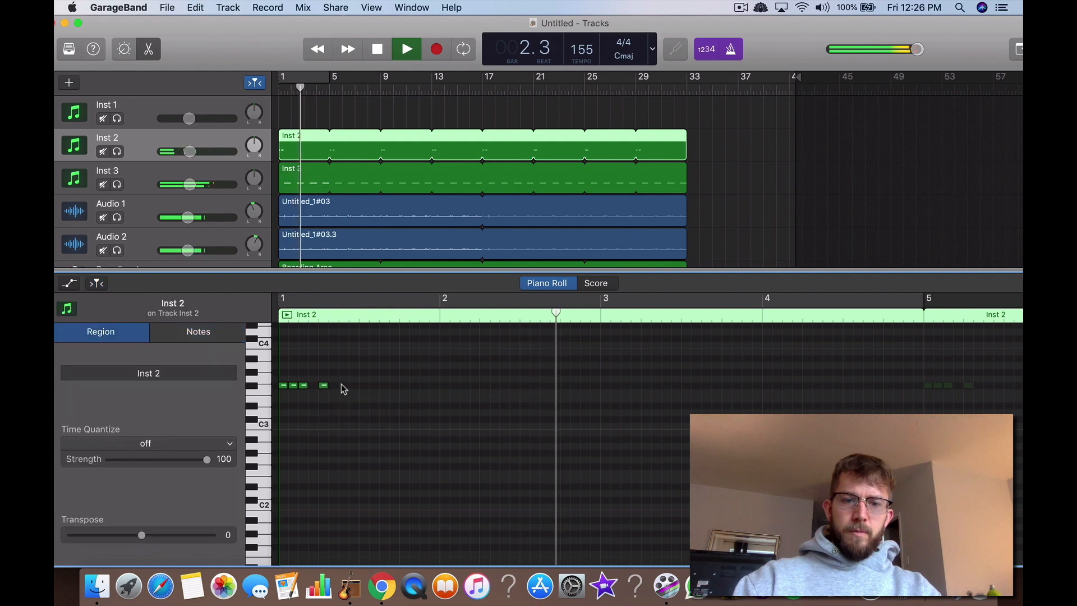
right_click(340, 385)
click(359, 388)
right_click(364, 386)
click(379, 388)
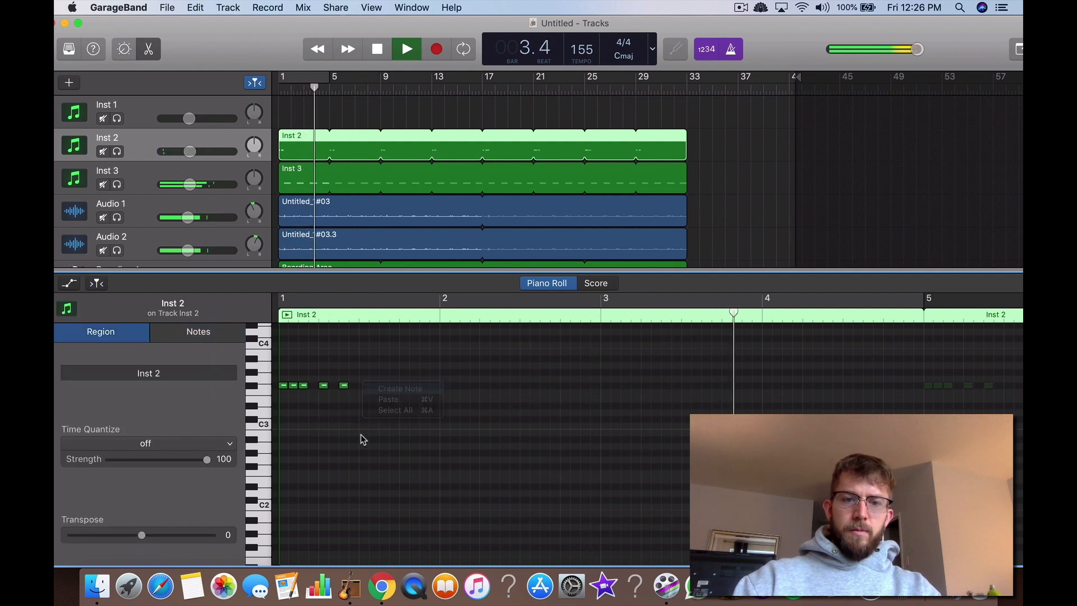
Step: Stop playback and replay the arrangement from bar 1 to hear the added notes
click(377, 51)
click(378, 50)
click(403, 53)
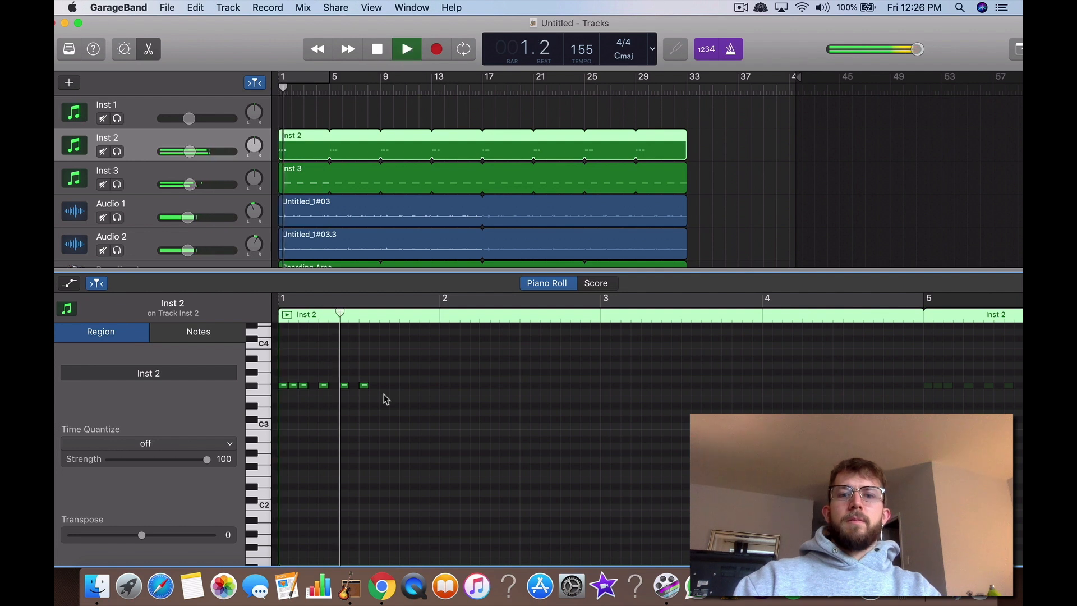
Step: Continue the Inst 2 note row in eighth-note steps from the second half of beat 3 to the start of bar 2
right_click(382, 388)
click(395, 395)
click(399, 389)
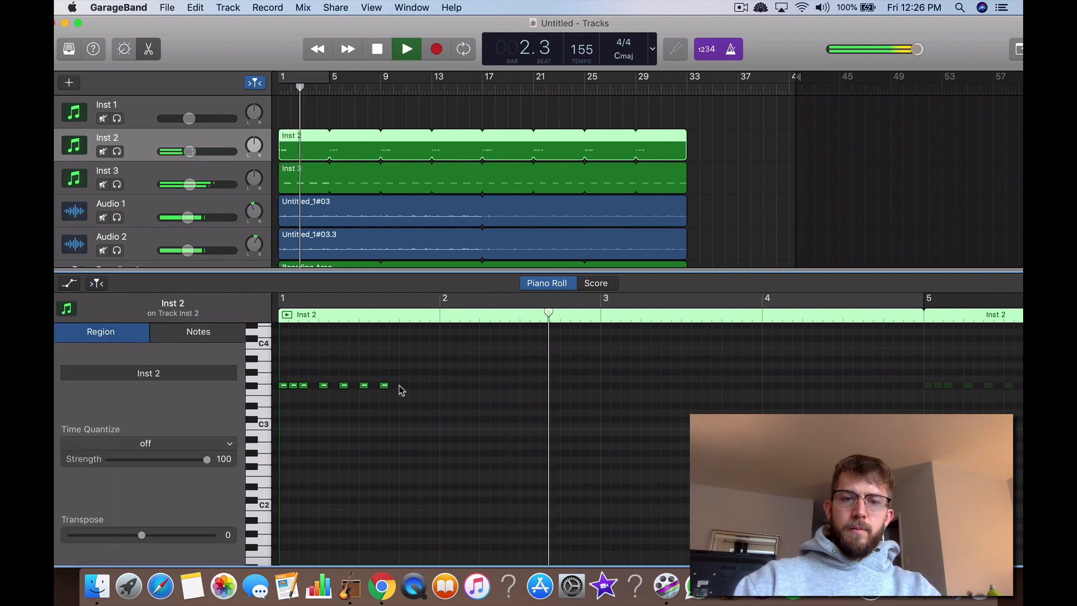
right_click(402, 388)
click(419, 394)
click(424, 387)
right_click(423, 387)
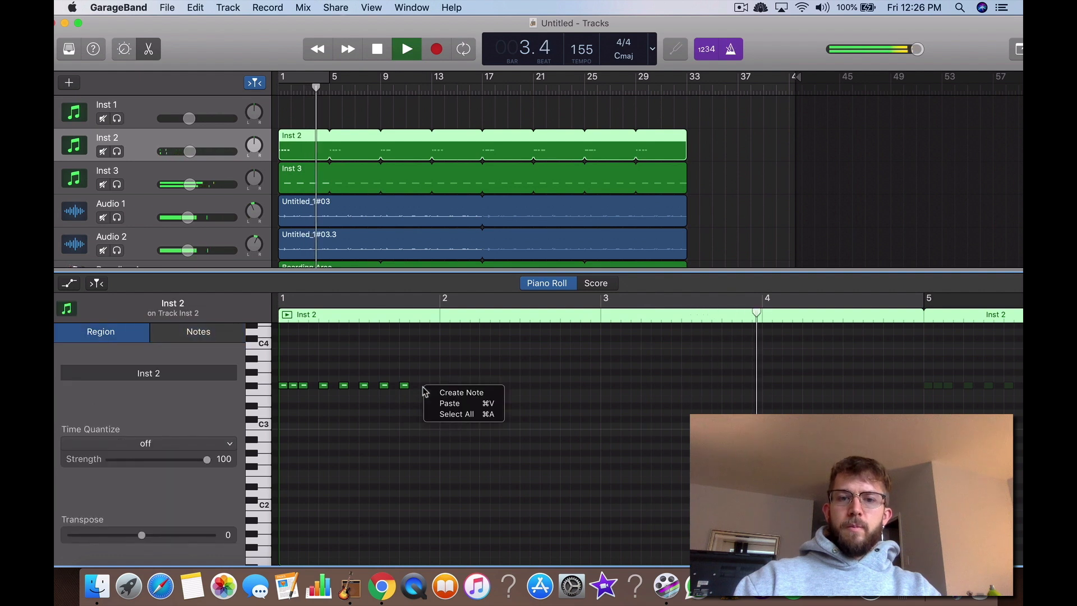
click(429, 392)
click(443, 387)
right_click(445, 386)
click(454, 391)
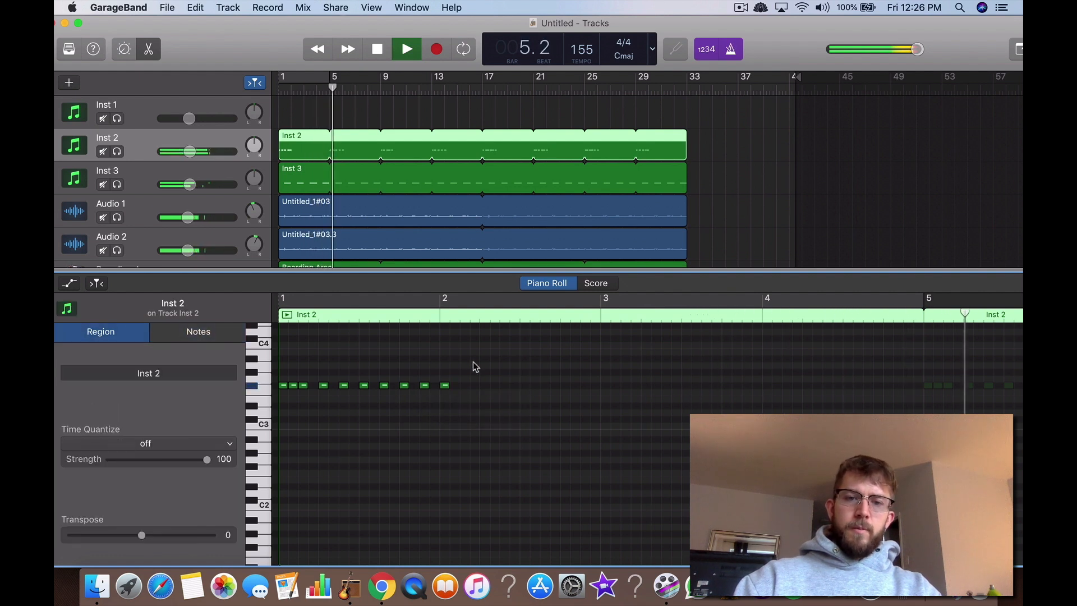
Step: Copy the whole Inst 2 note pattern and paste it directly after its last note in bar 2
drag(474, 366, 291, 409)
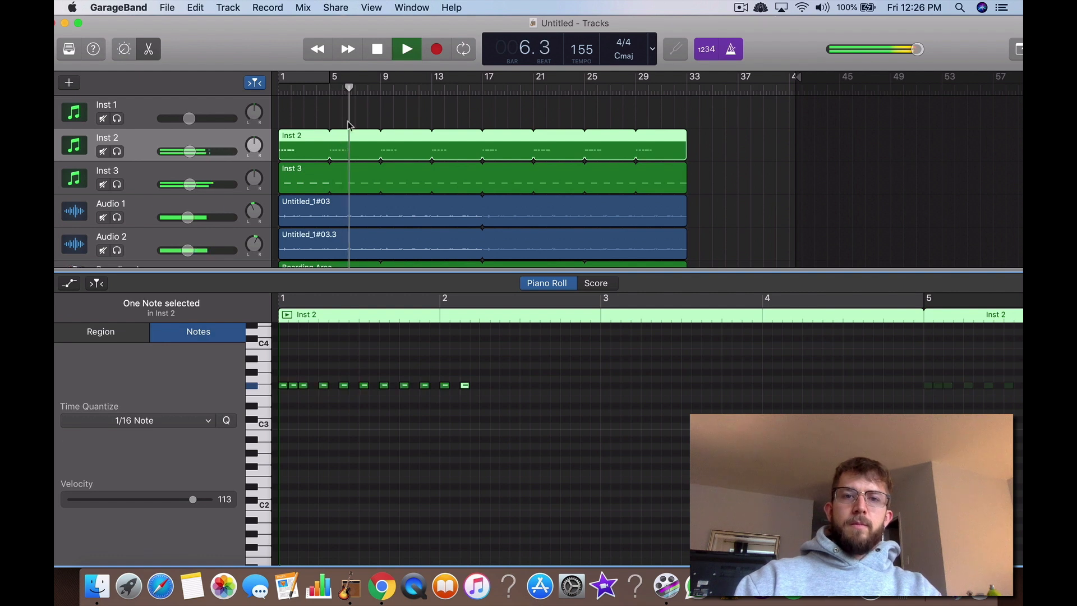
key(Return)
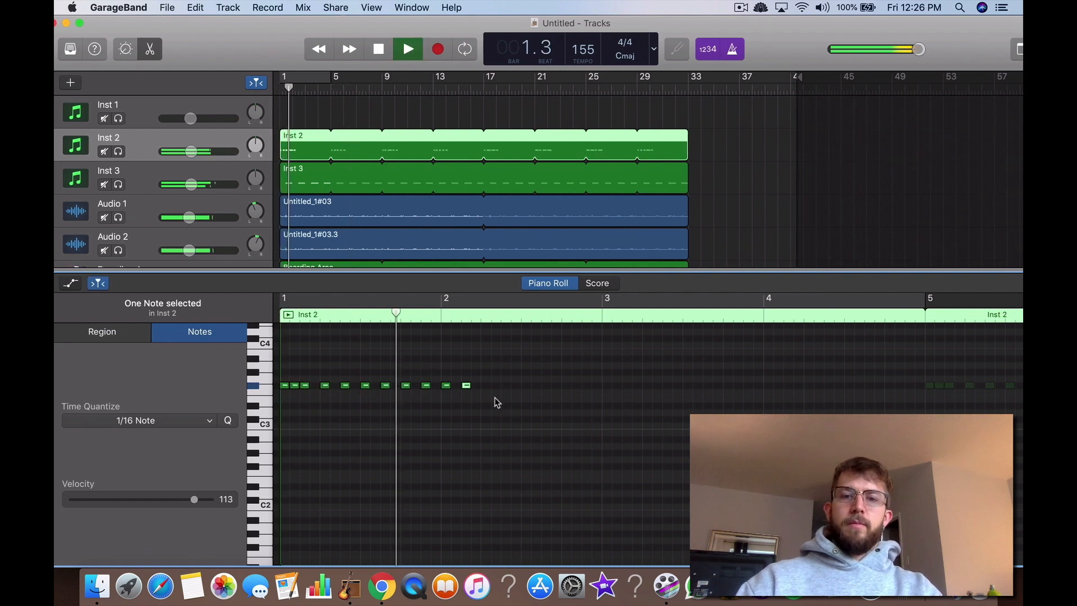
key(super+v)
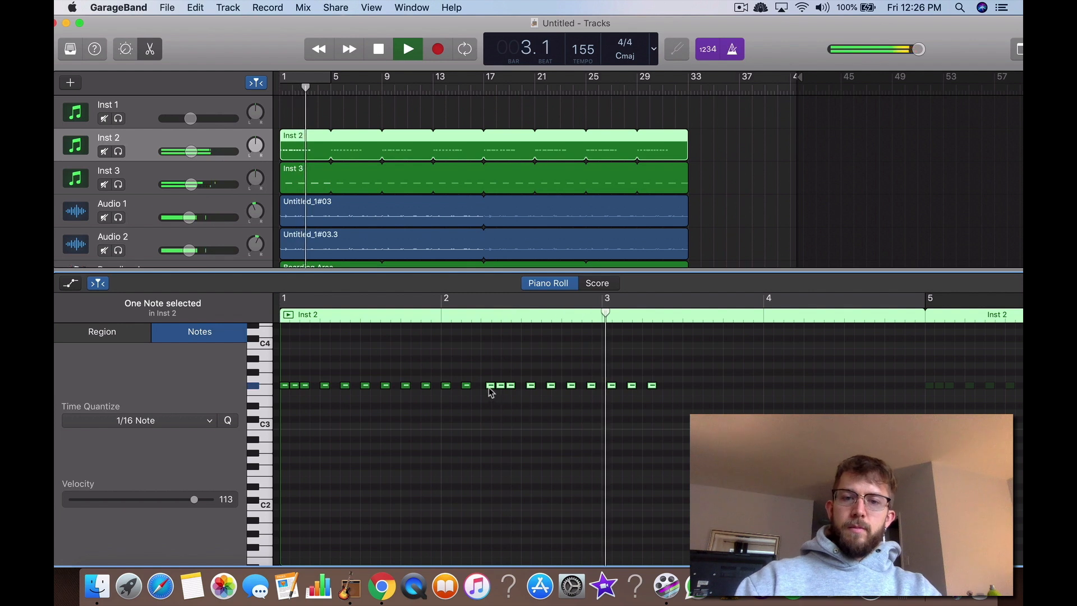
drag(491, 393, 487, 392)
click(605, 375)
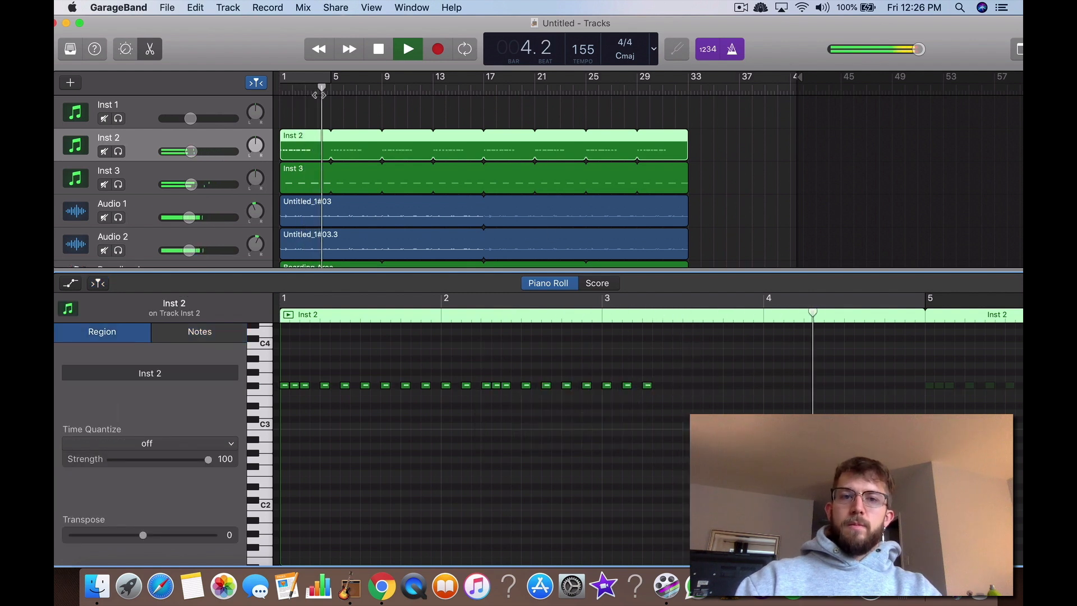
Step: Paste the note pattern twice more in the same row to fill the Inst 2 region up to bar 5
key(super+v)
drag(675, 386, 664, 391)
click(806, 397)
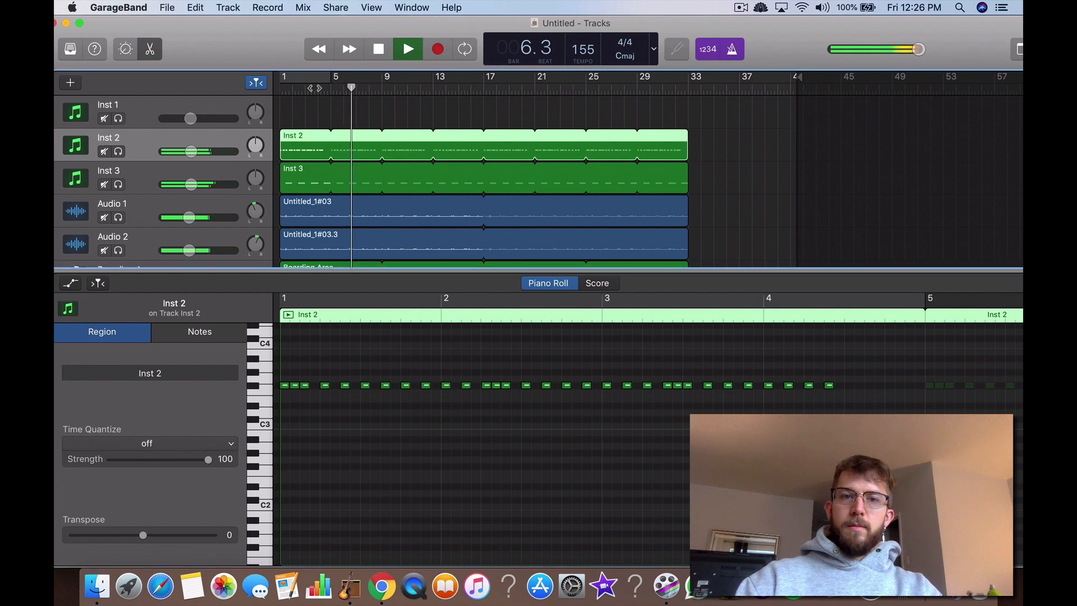
key(super+v)
click(471, 433)
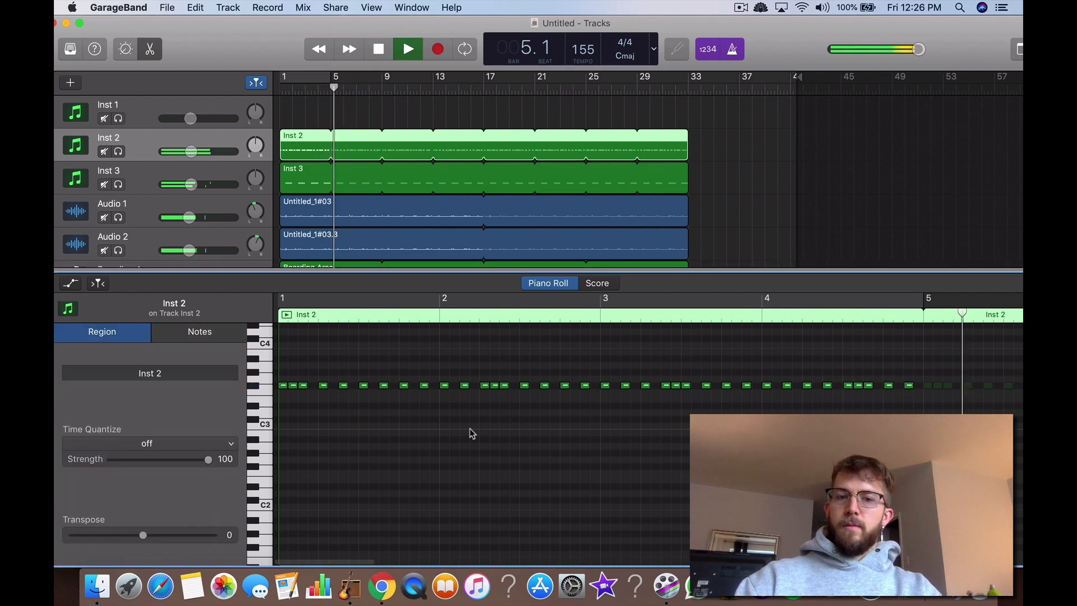
Step: Play the arrangement from bar 1 through the end of the pattern at bar 5, and stop playback
scroll(472, 433, left, 1)
key(Return)
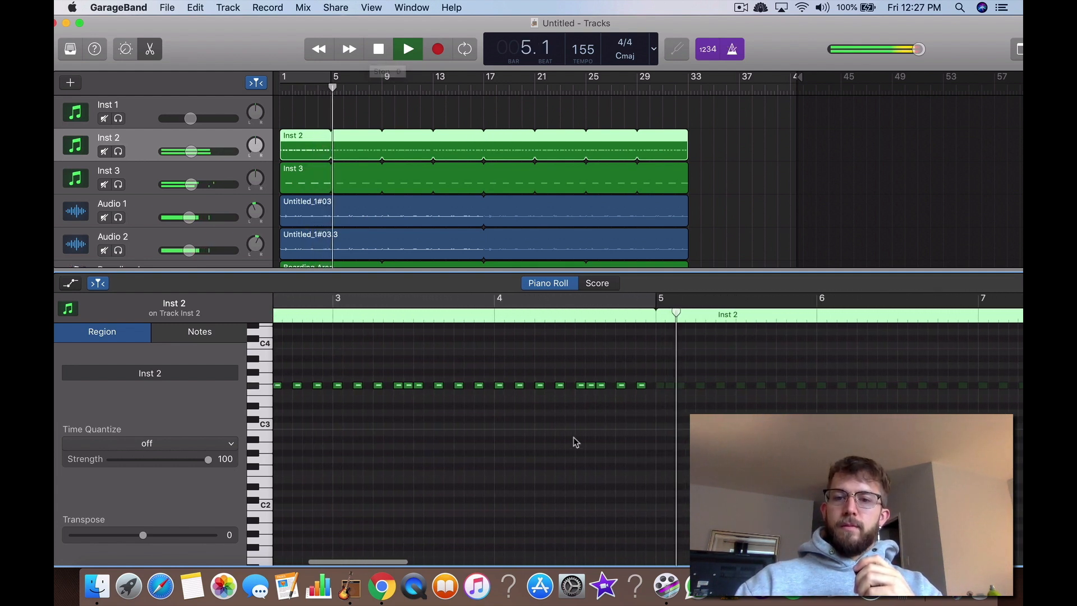
click(378, 49)
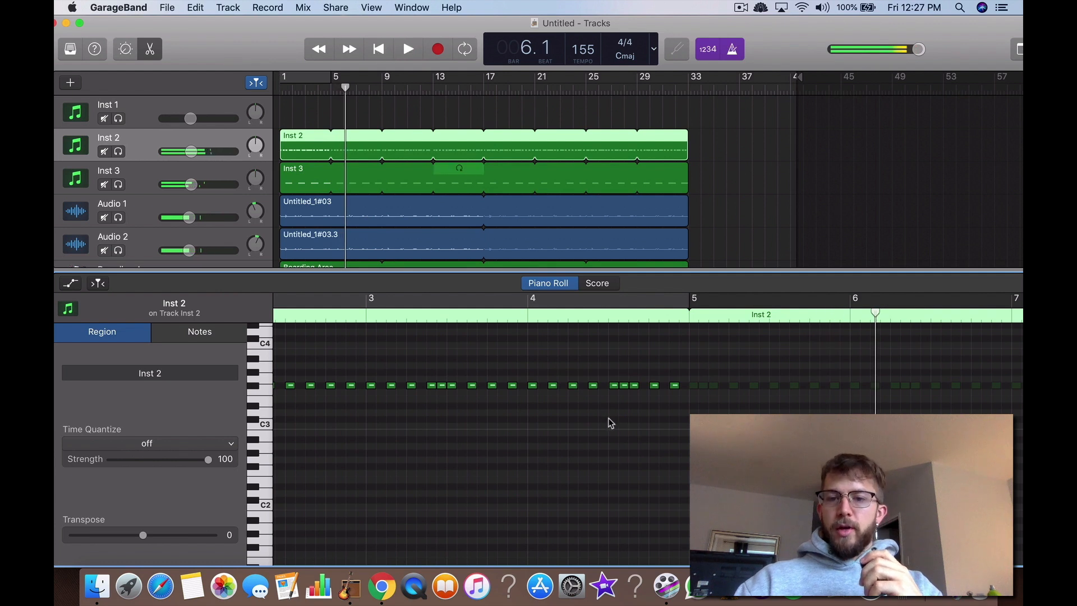
Step: Delete the Inst 2 note just before the three-note cluster in bar 4 and move the cluster an eighth note earlier into its place
click(593, 385)
key(Delete)
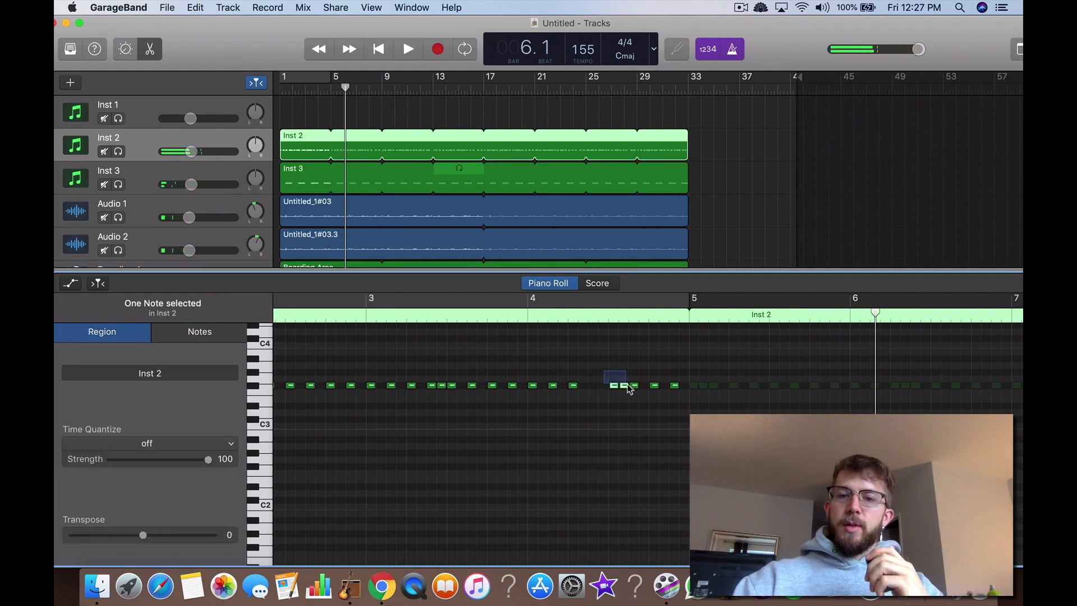
drag(629, 389, 594, 391)
click(606, 400)
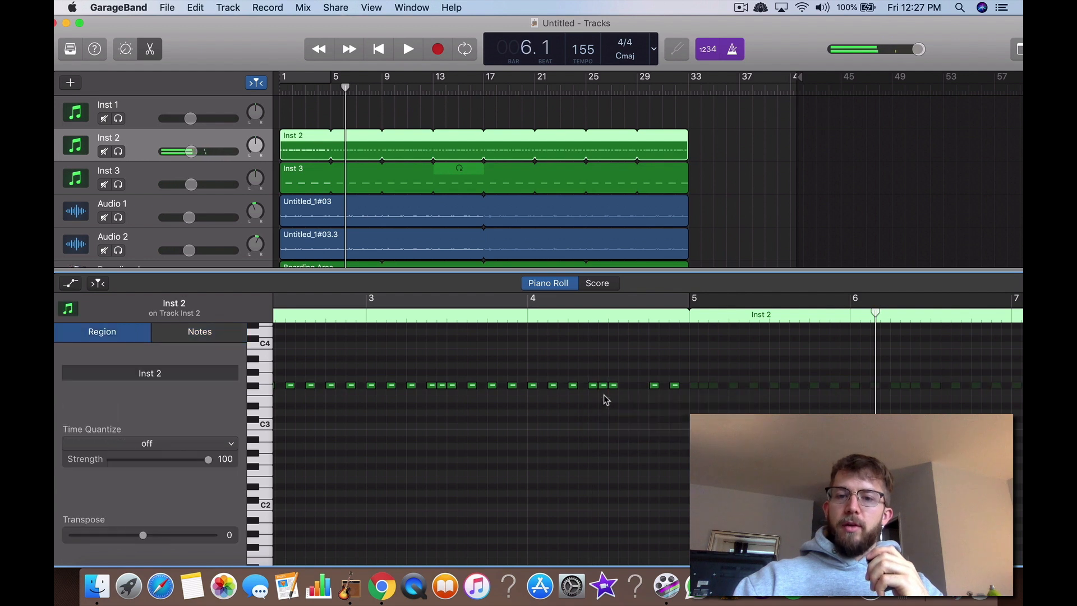
Step: Move the last note of the bar 4 cluster an eighth note later while playing from around bar 3, replay the passage and stop
click(310, 92)
key(space)
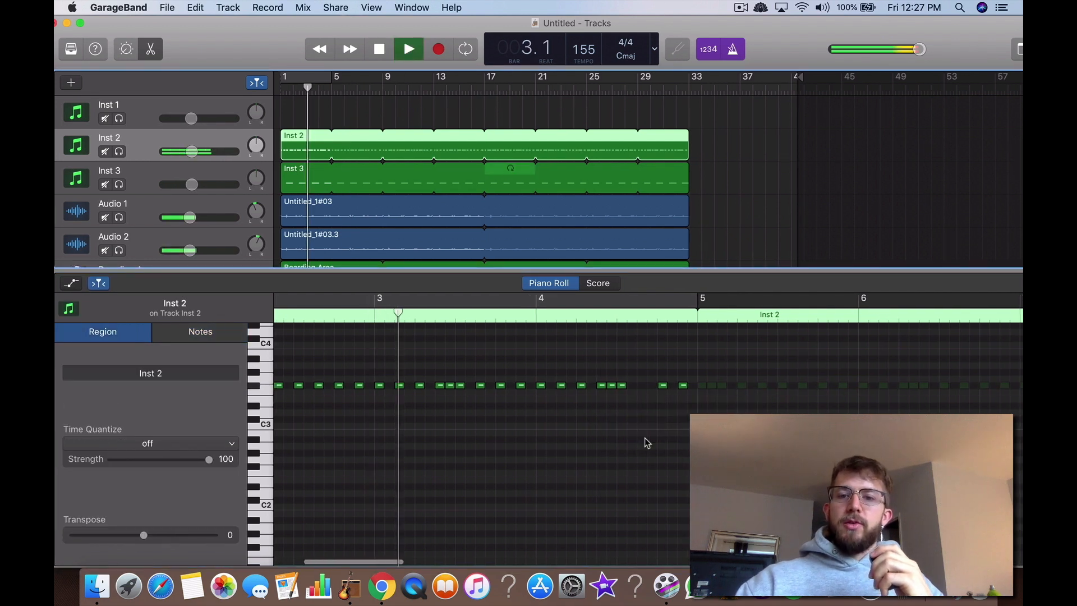
scroll(645, 438, left, 1)
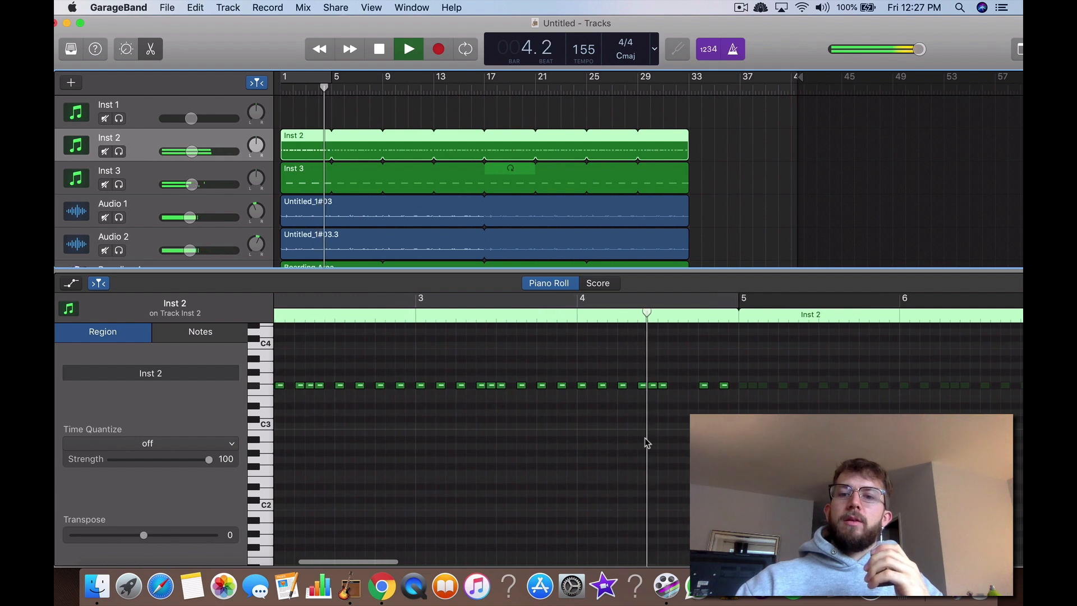
scroll(644, 397, right, 3)
click(603, 387)
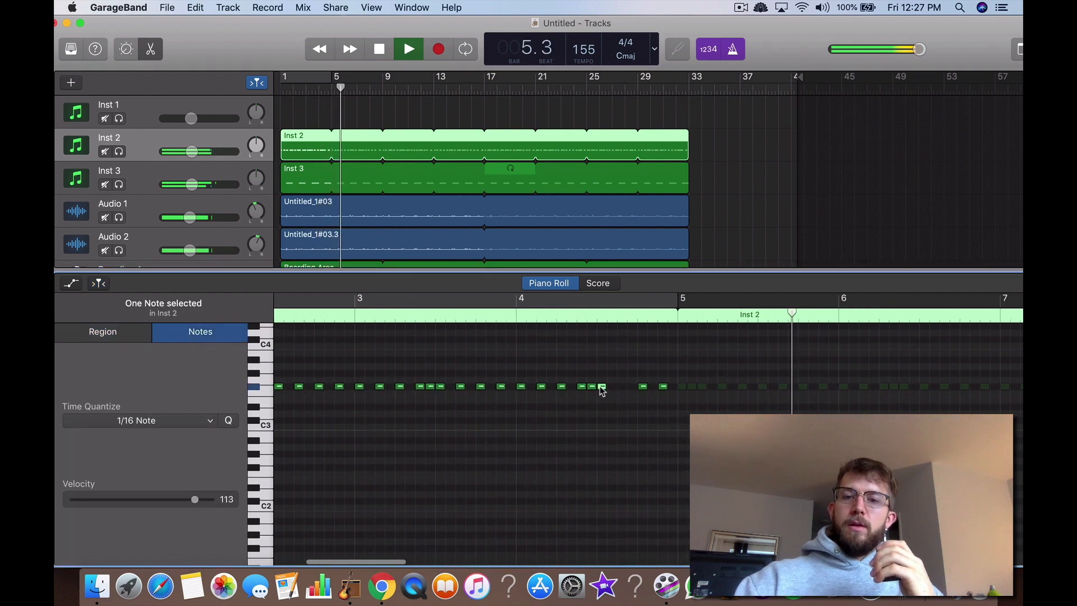
drag(603, 387, 622, 389)
click(622, 371)
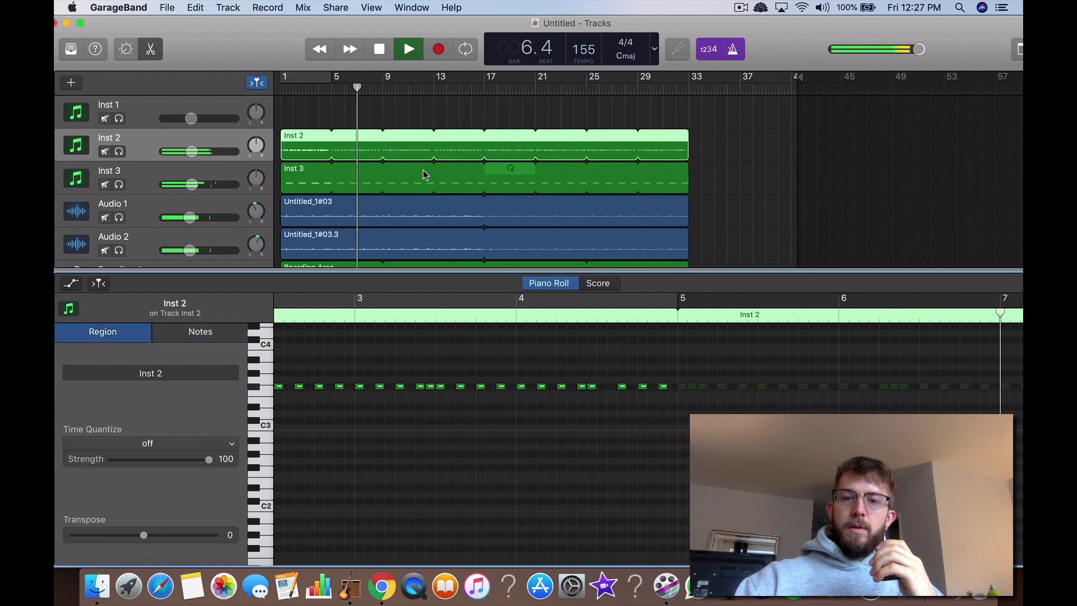
click(315, 86)
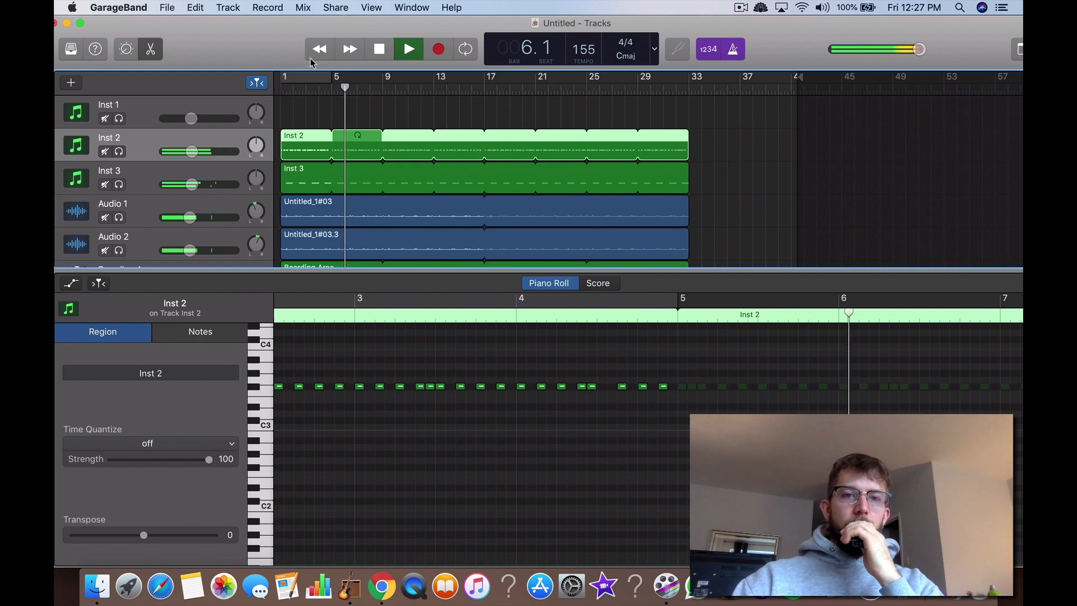
double_click(371, 48)
Step: Select the Inst 1 track, show Musical Typing, test its notes and raise the octave to C3
click(159, 111)
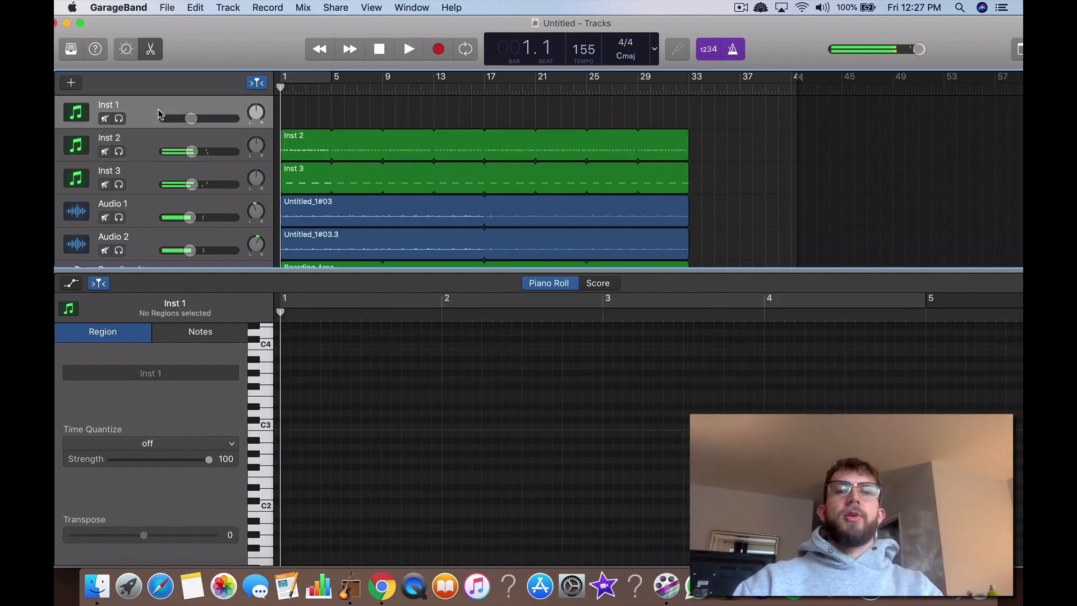
key(super+k)
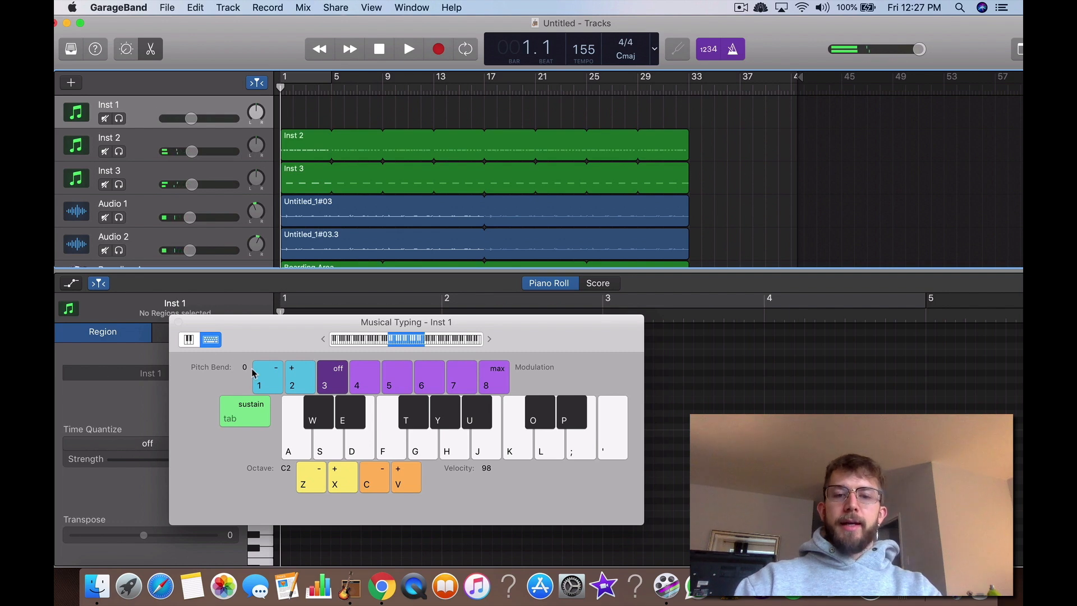
key(super+k)
key(super+k)
key(a)
key(k)
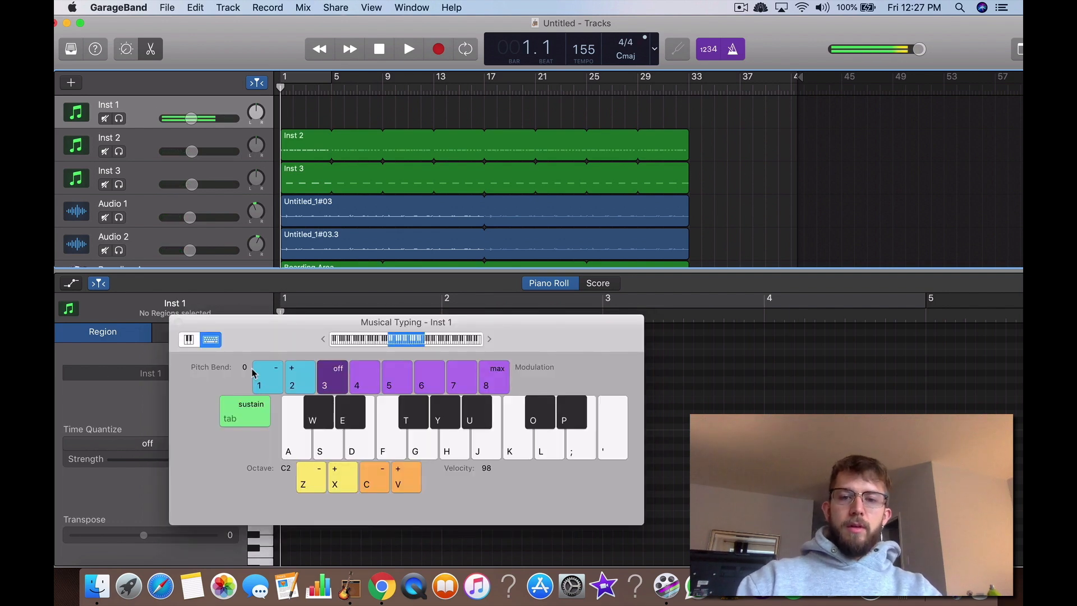
key(a)
click(347, 477)
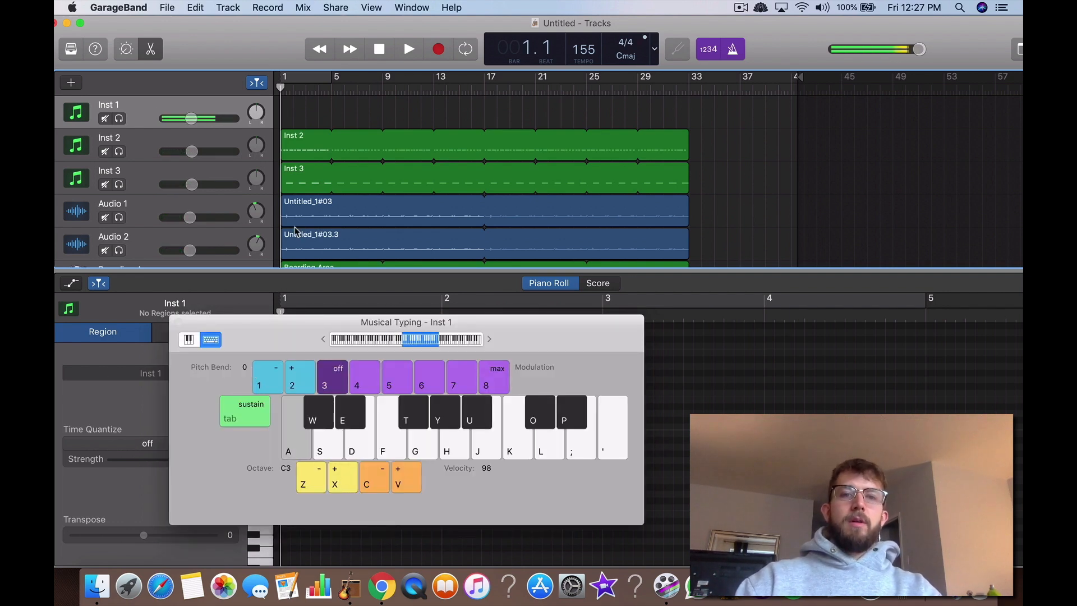
Step: Switch to Chrome to read the article's "4) Add the Kick" section, and return to the GarageBand project
click(395, 56)
click(384, 55)
key(ctrl+Up)
click(561, 309)
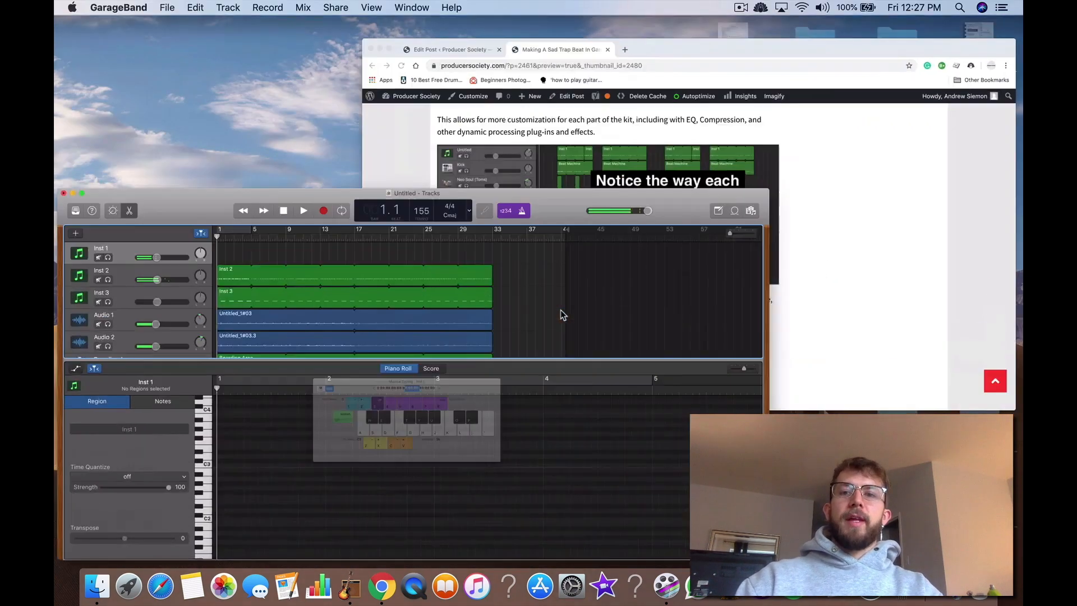
key(ctrl+Up)
click(573, 334)
scroll(573, 335, down, 10)
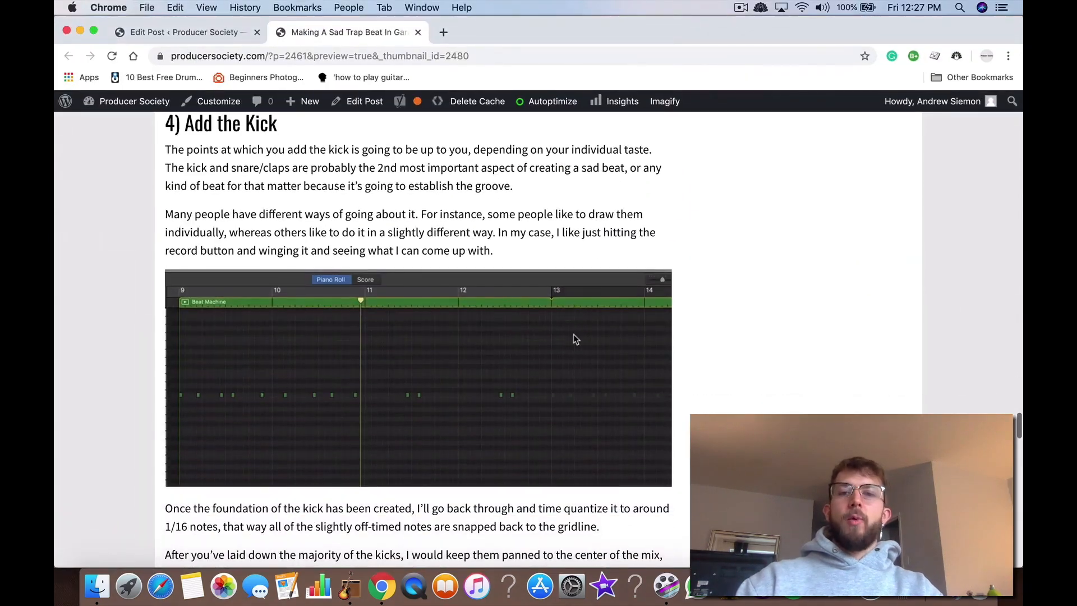
key(ctrl+Up)
click(250, 201)
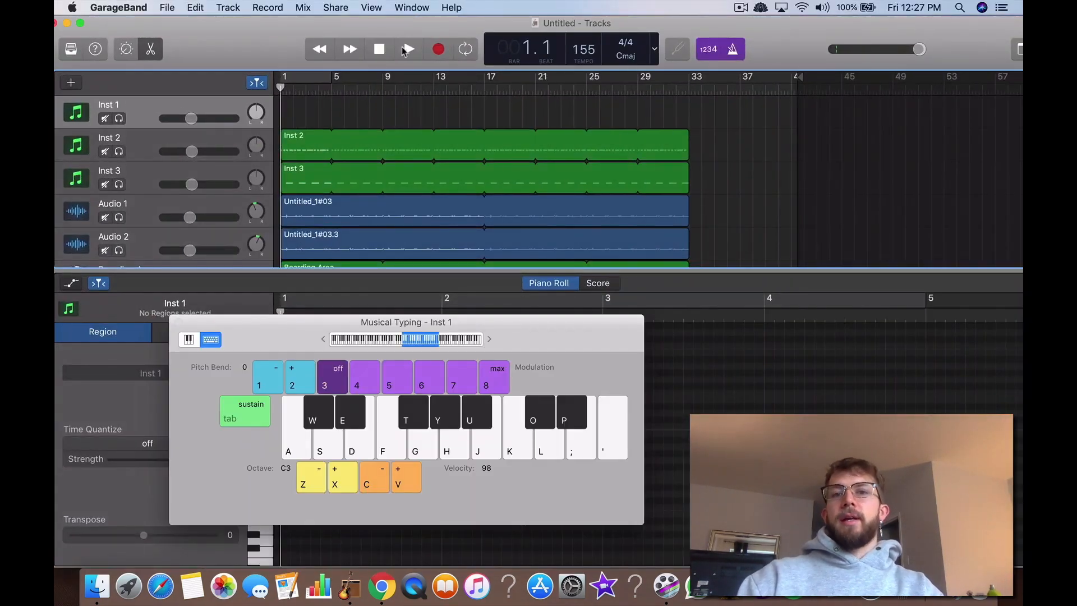
Step: Record a kick pattern on Inst 1 from bar 1 through bar 8, playing only the C3 note, and stop the recording
click(436, 51)
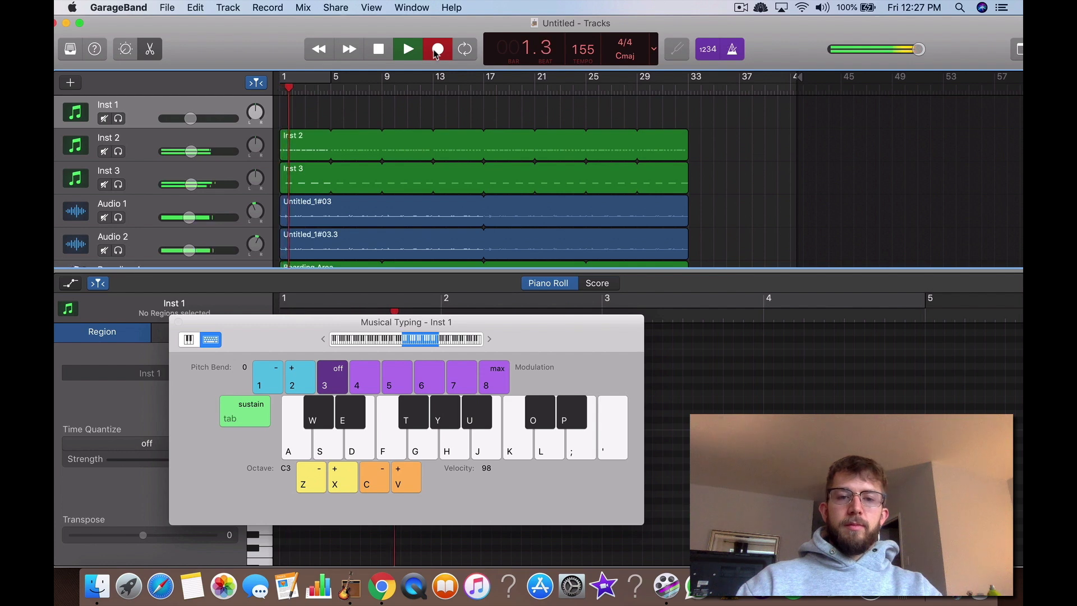
key(a)
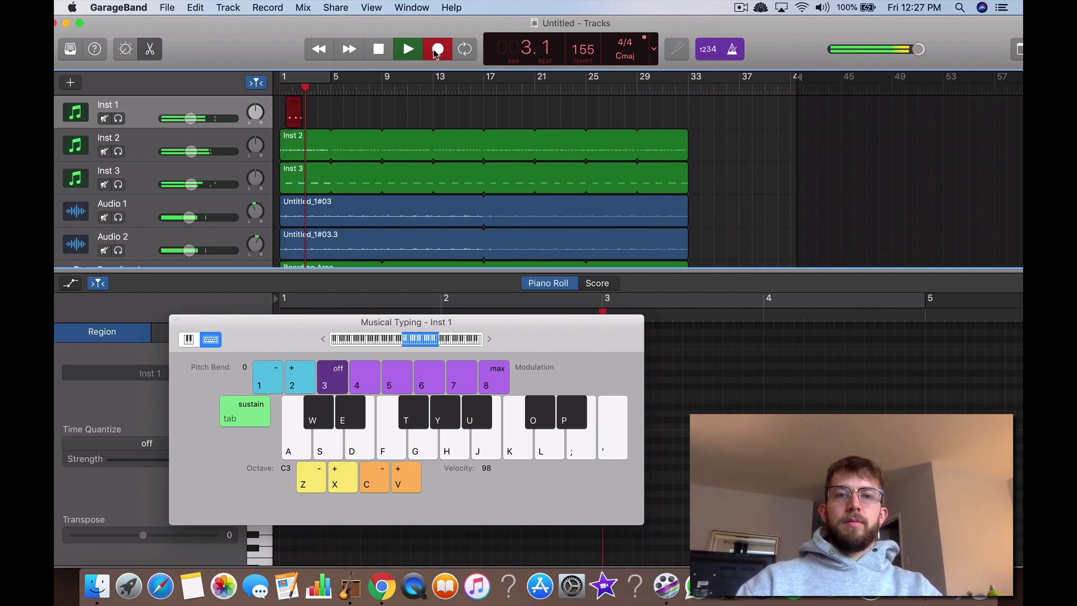
key(a)
key(a)
key(a)
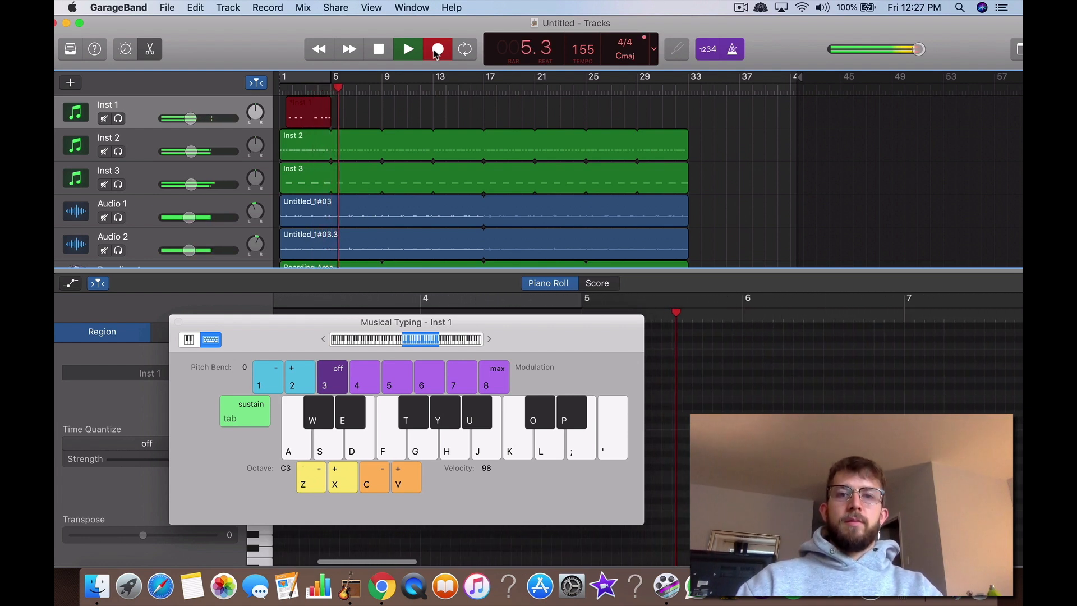
key(a)
key(a)
key(a)
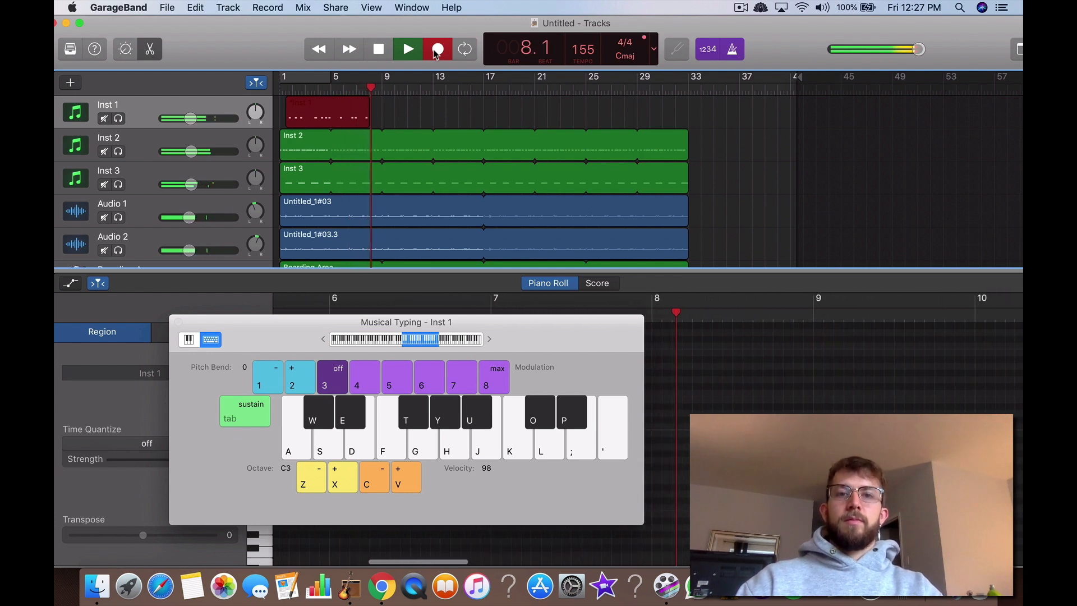
click(371, 49)
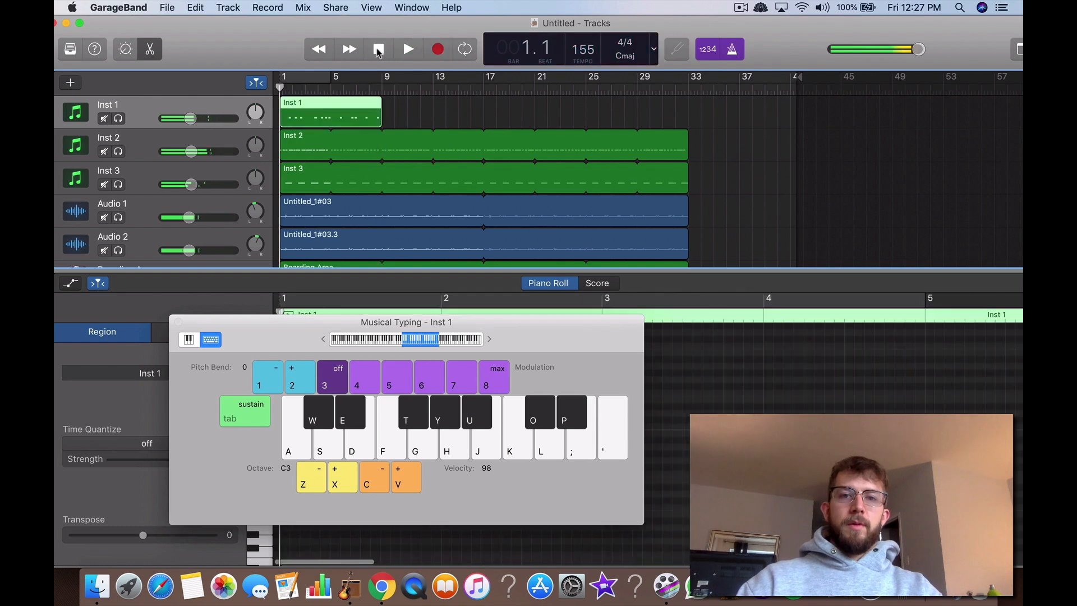
Step: Play back the recorded kick, close Musical Typing and set the Inst 1 region's Time Quantize to 1/16 Note
click(408, 49)
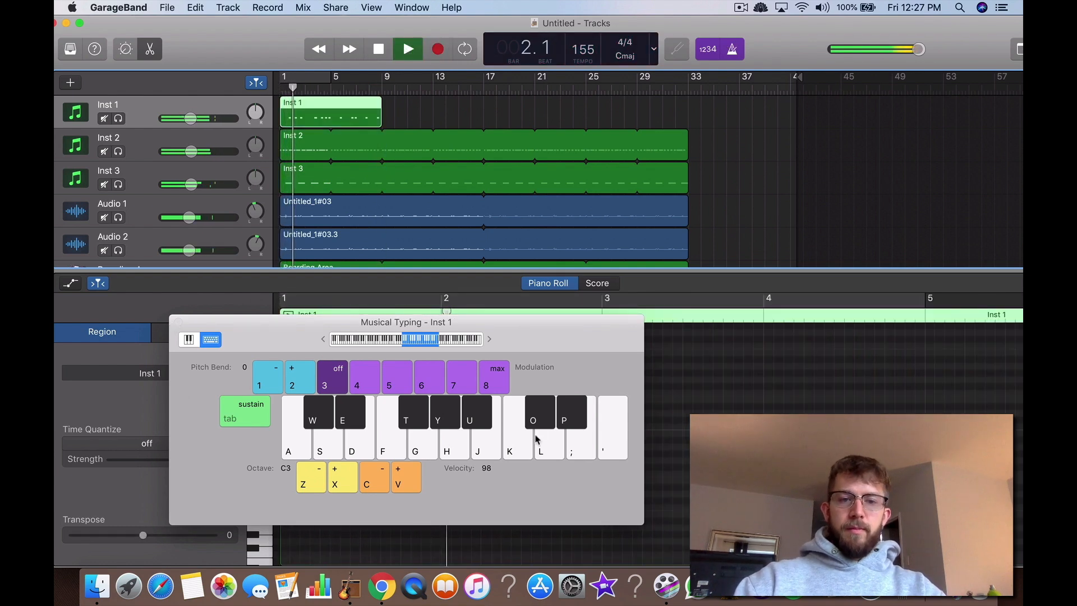
click(178, 323)
click(197, 443)
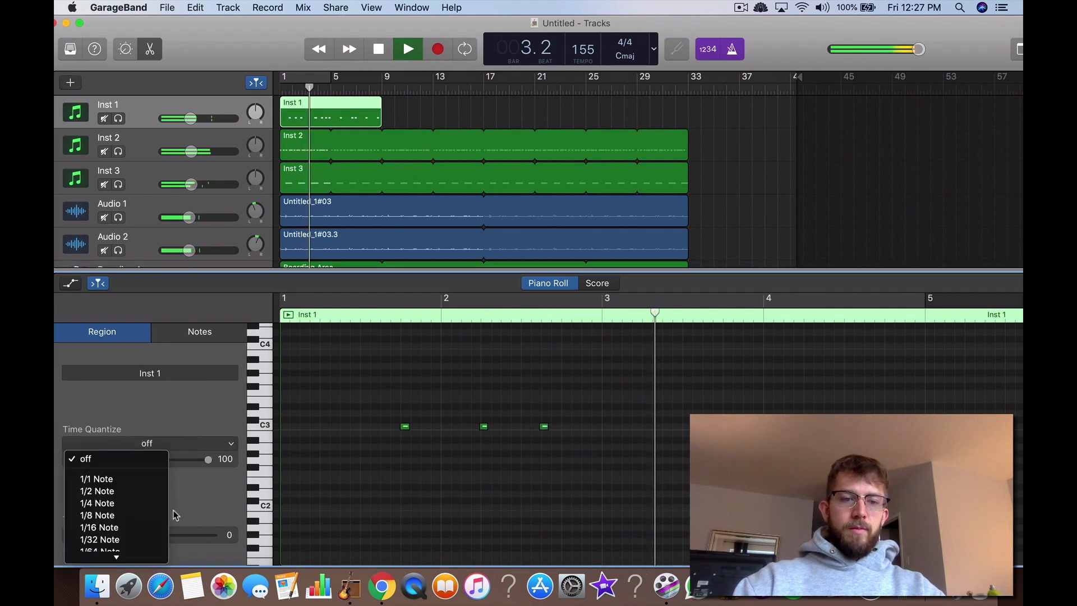
click(133, 527)
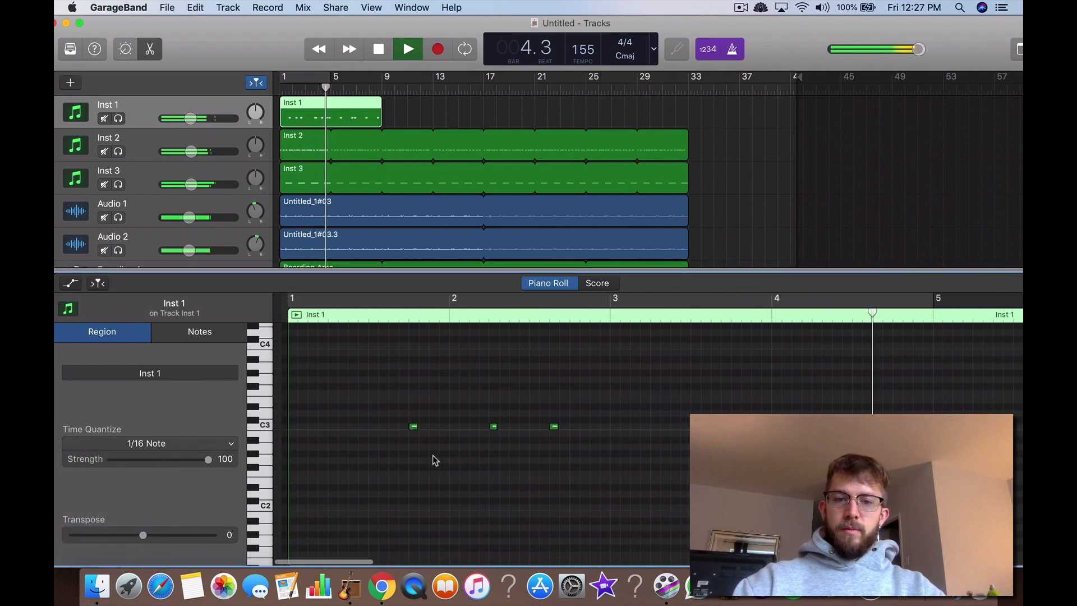
Step: Play the quantized kick from bar 1 and loop the Inst 1 region to the end of the other tracks at bar 33
click(282, 84)
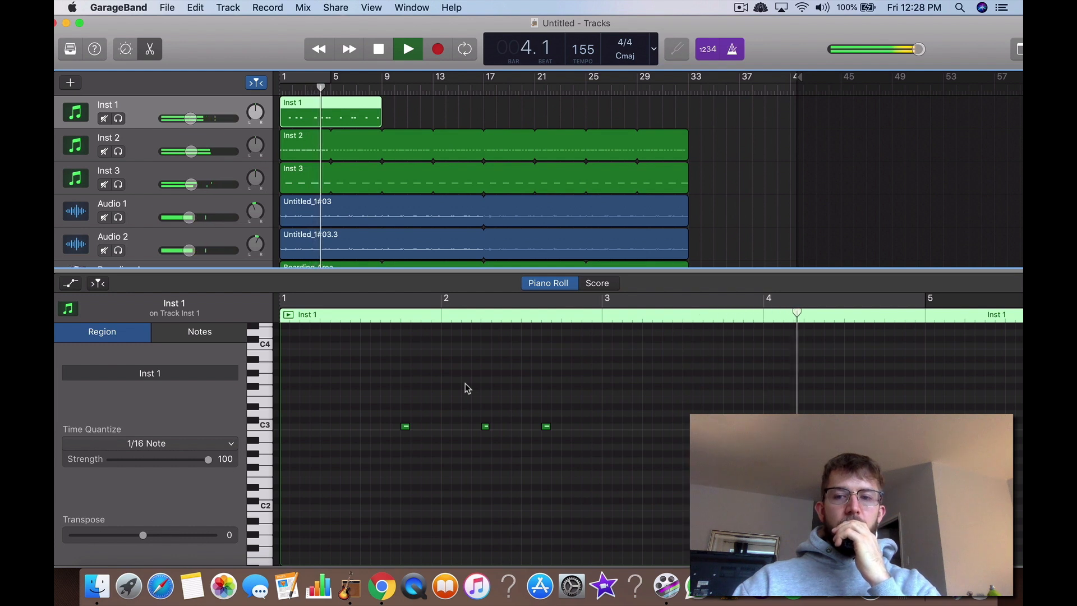
scroll(548, 415, right, 9)
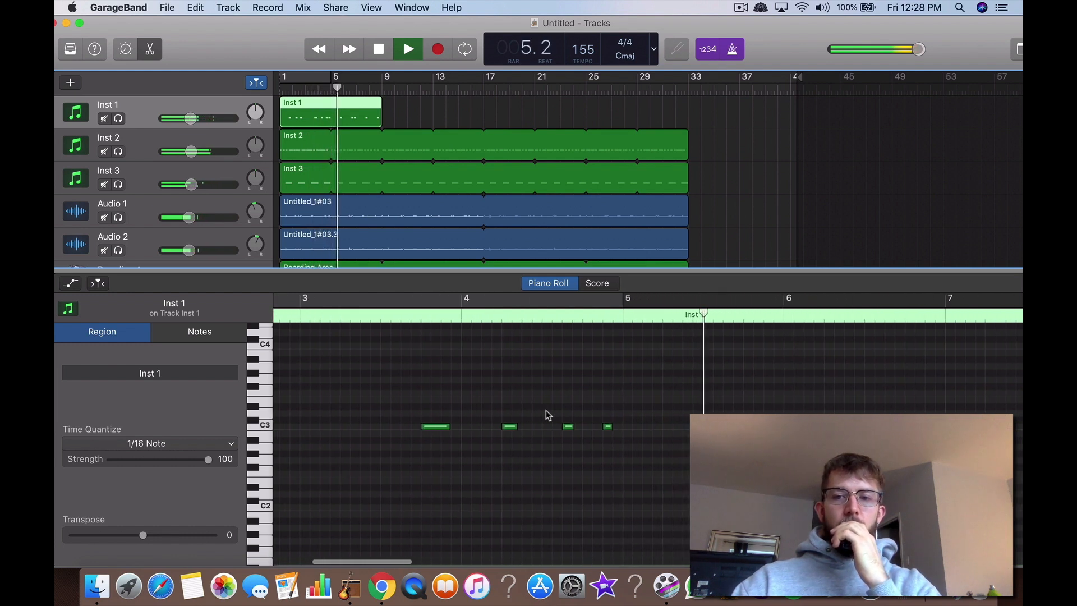
scroll(548, 415, right, 2)
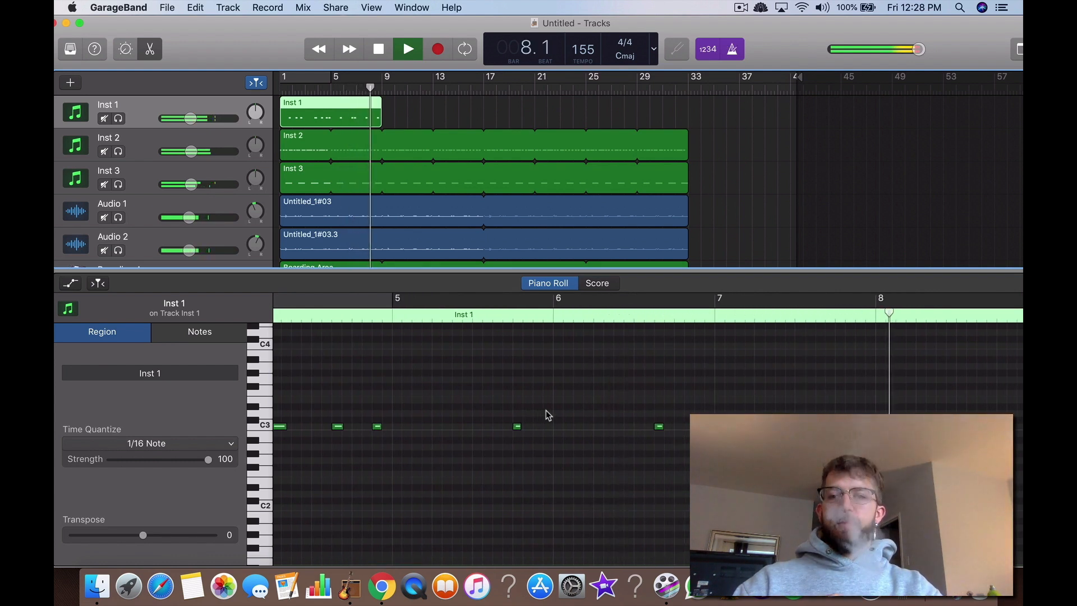
scroll(549, 415, right, 6)
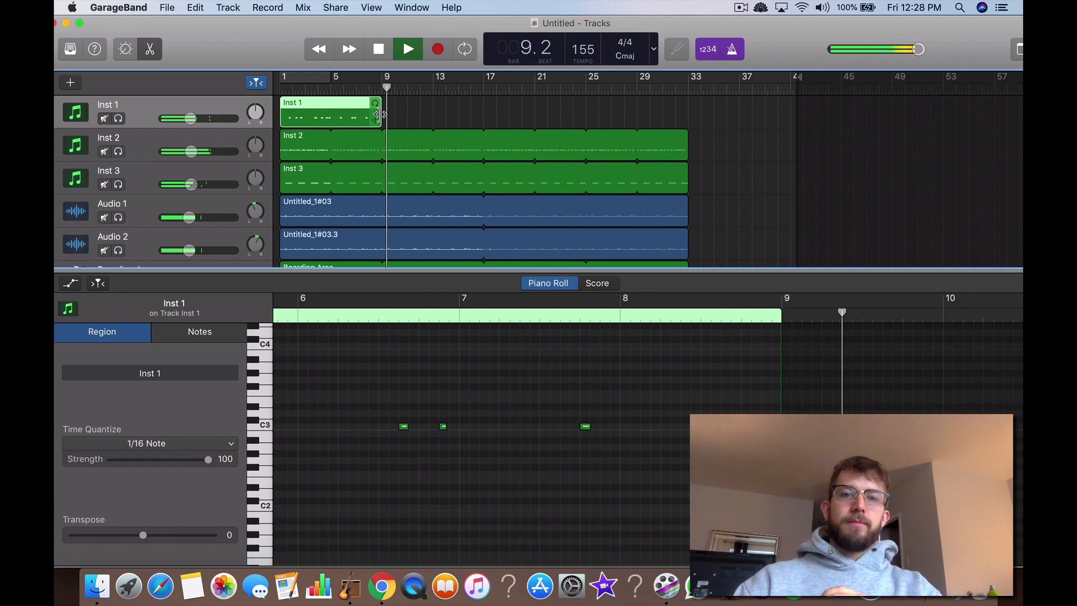
drag(381, 105, 718, 127)
click(718, 128)
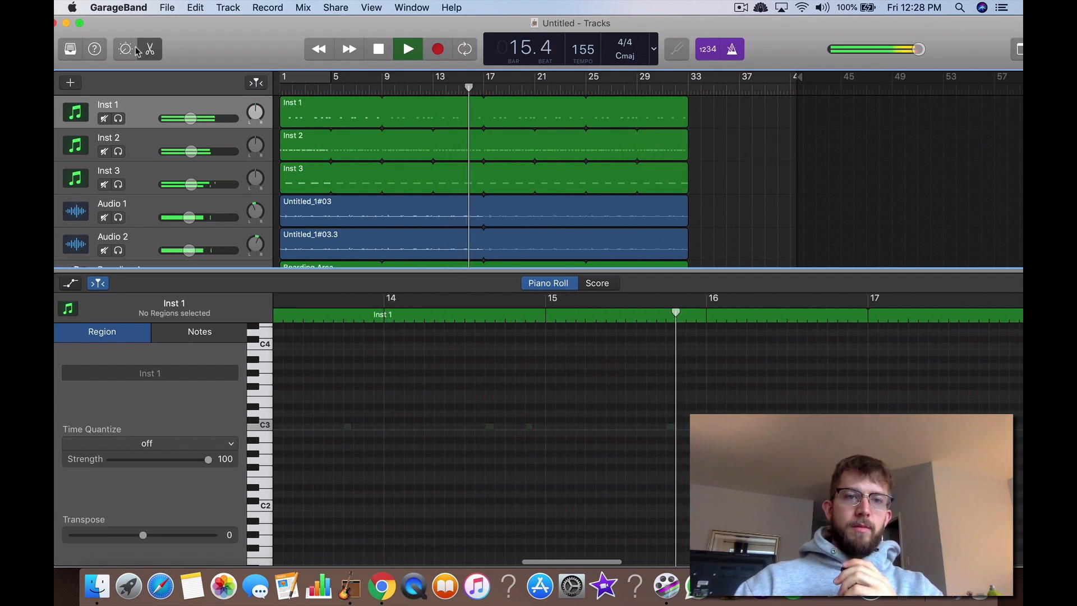
Step: Hide the editor, show the Library and play the full arrangement from around bar 6
key(e)
key(y)
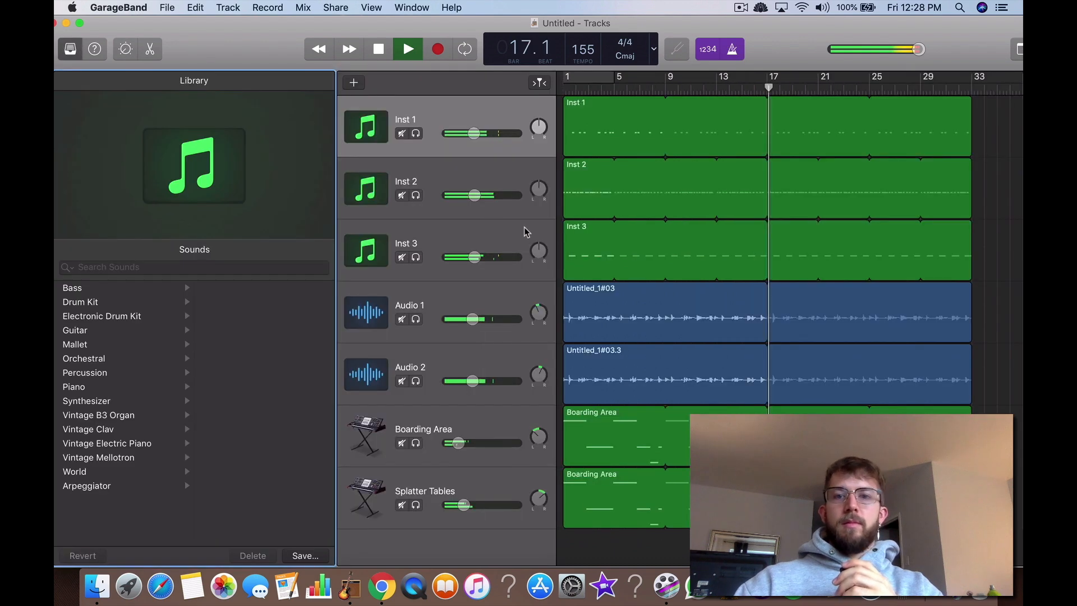
click(625, 90)
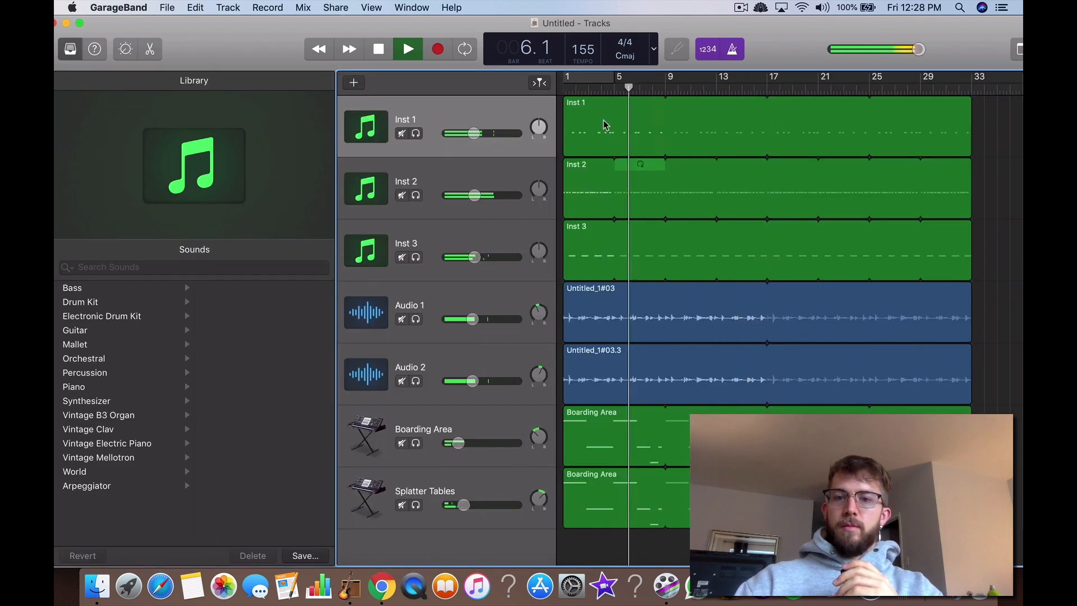
Step: Open the Audio 1 region in the editor and flex the transient near the middle of bar 16 slightly earlier
click(679, 312)
key(e)
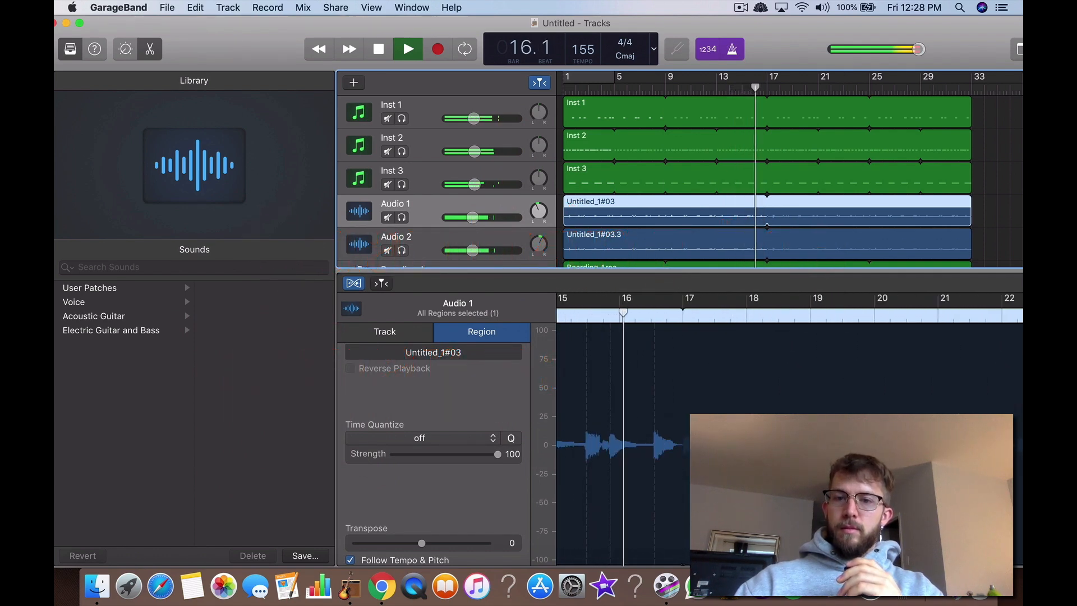
drag(656, 446, 652, 446)
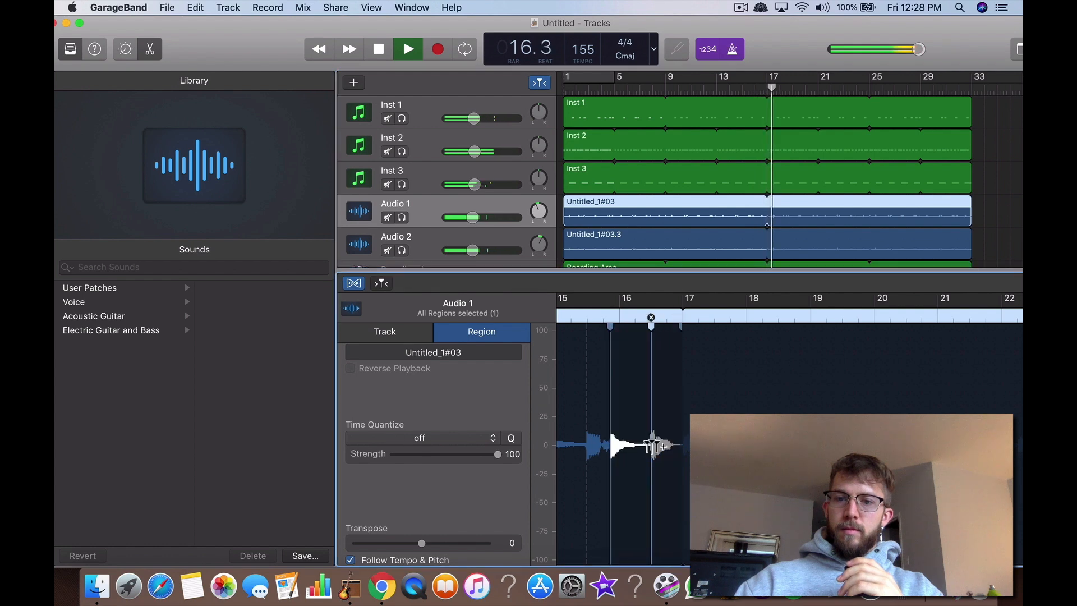
Step: Flex the matching bar 16 transient in the Audio 2 region slightly earlier and replay from around bar 15, toggling flex editing
click(717, 232)
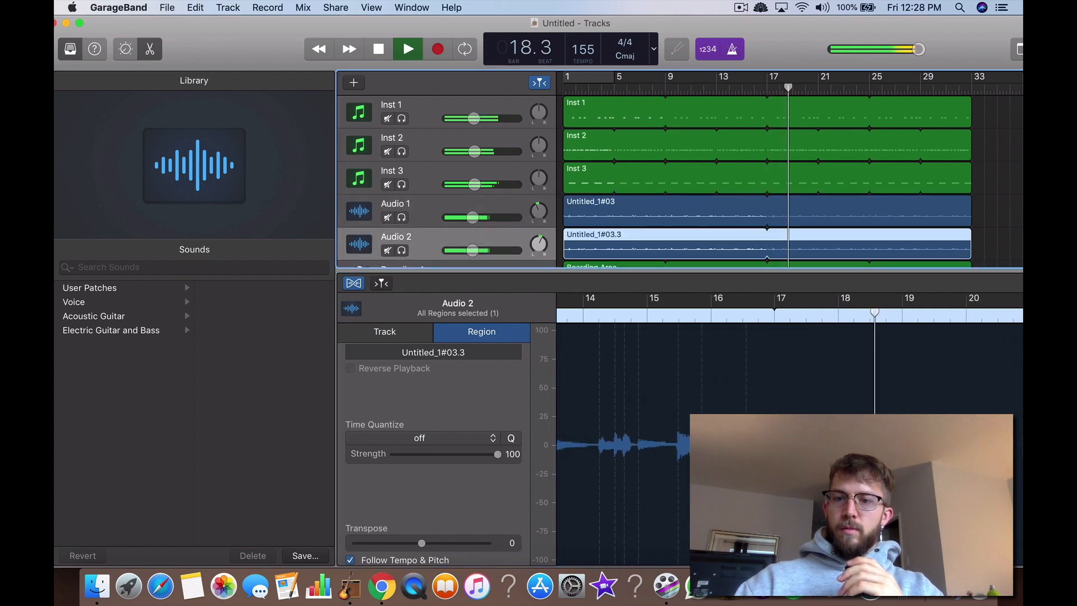
scroll(645, 466, left, 5)
drag(649, 447, 646, 448)
click(754, 85)
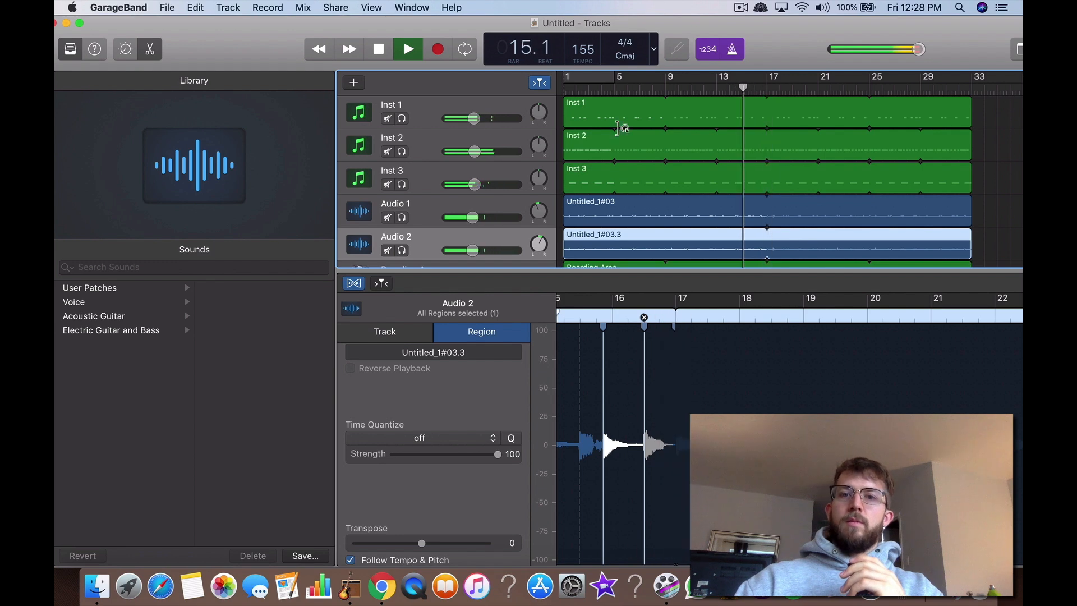
click(356, 286)
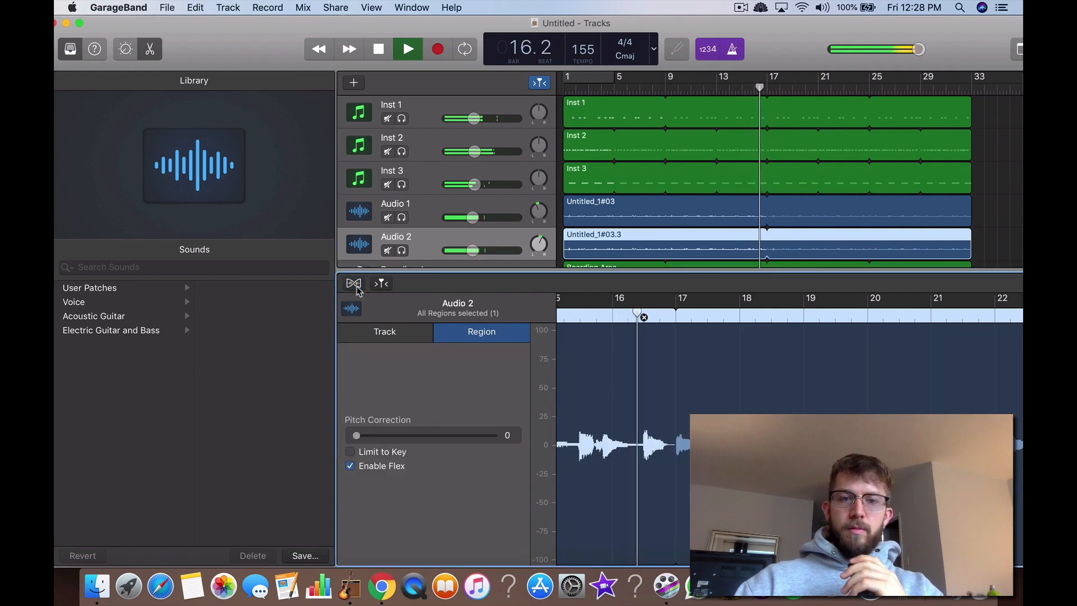
click(356, 286)
Step: Select the Inst 1 region, show its notes in the piano roll editor and hide the Library
click(429, 122)
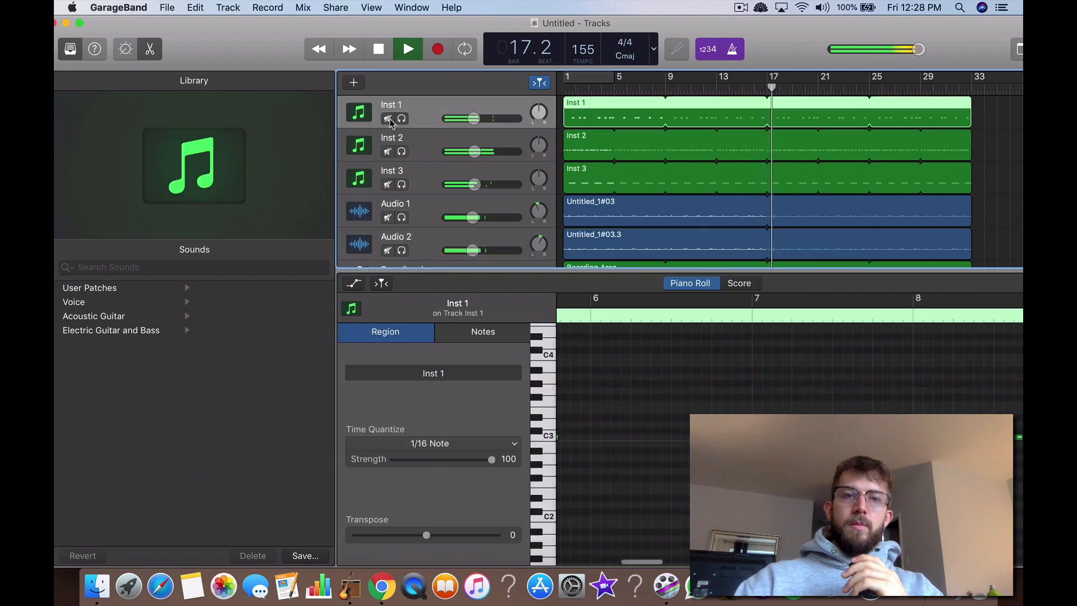
click(150, 49)
click(70, 49)
click(70, 49)
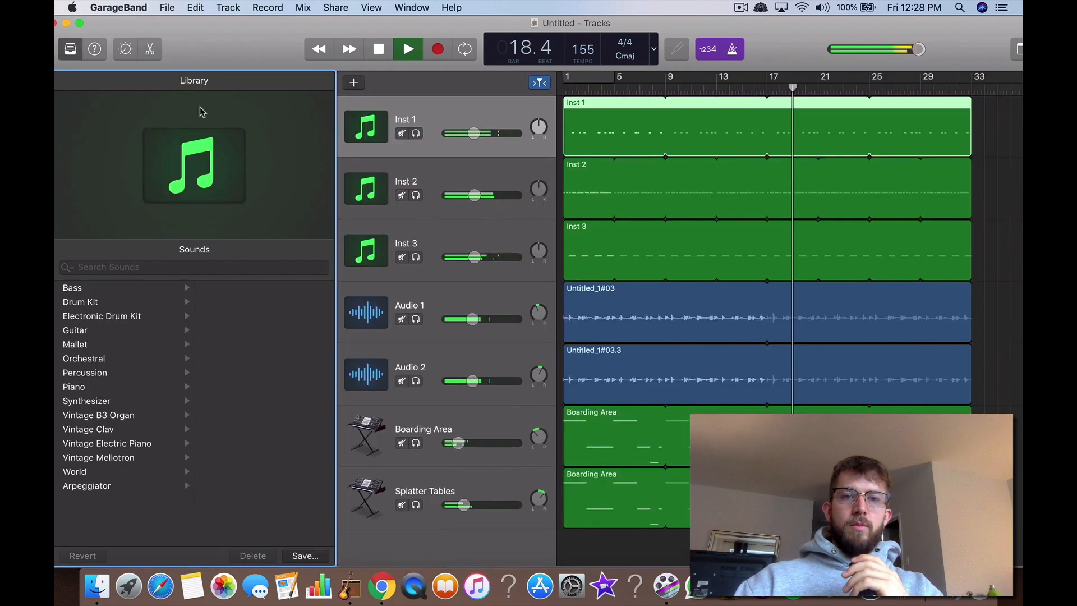
click(150, 49)
click(70, 48)
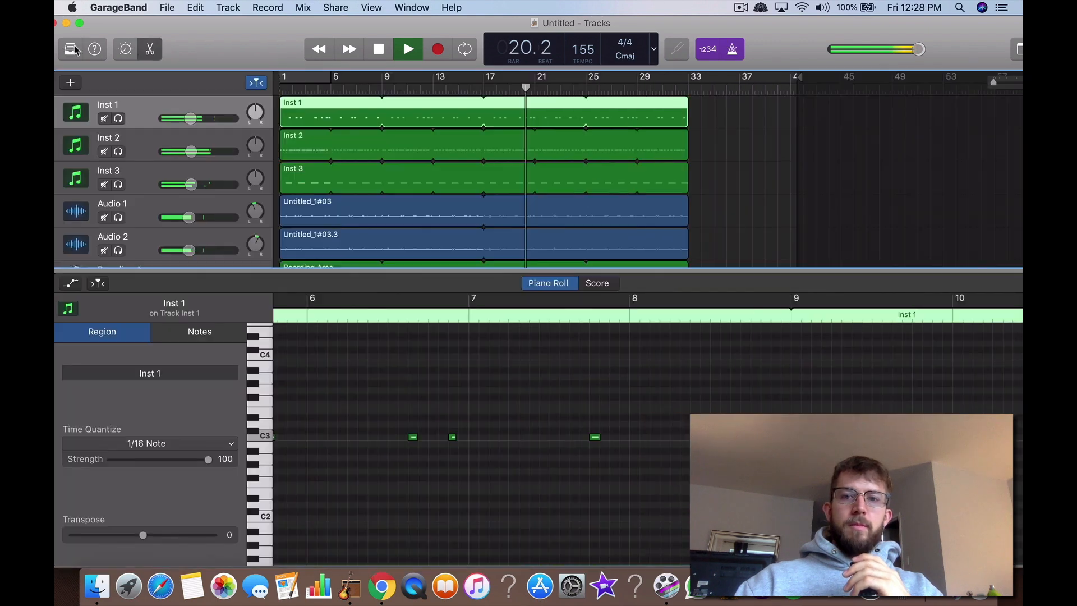
Step: Extend the project end past bar 53 and enlarge the tracks area until all seven tracks fit
scroll(443, 179, down, 2)
scroll(443, 178, down, 1)
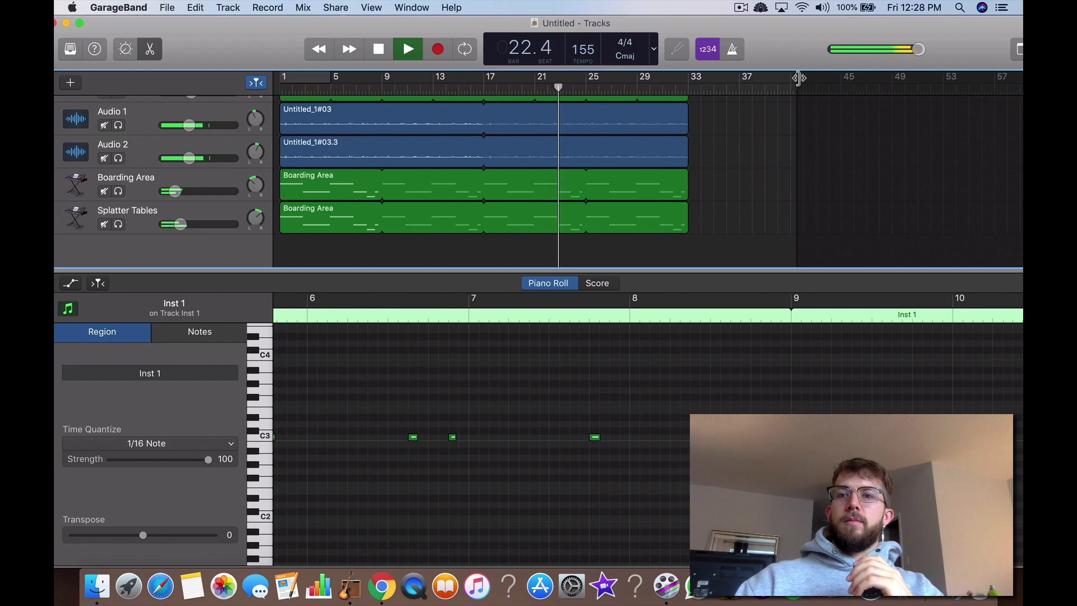
drag(799, 77, 973, 81)
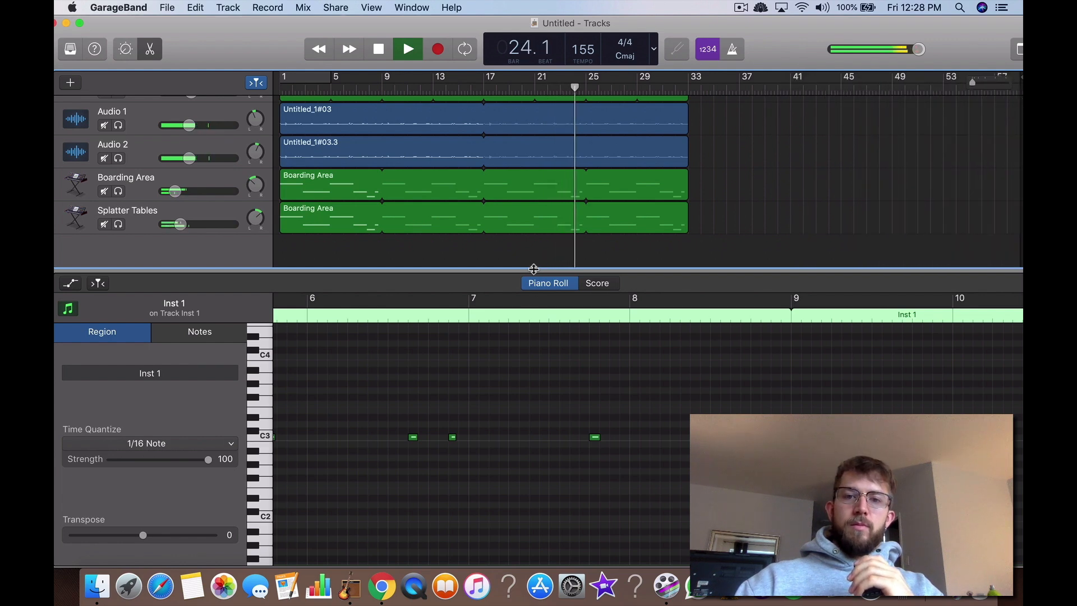
drag(534, 269, 533, 415)
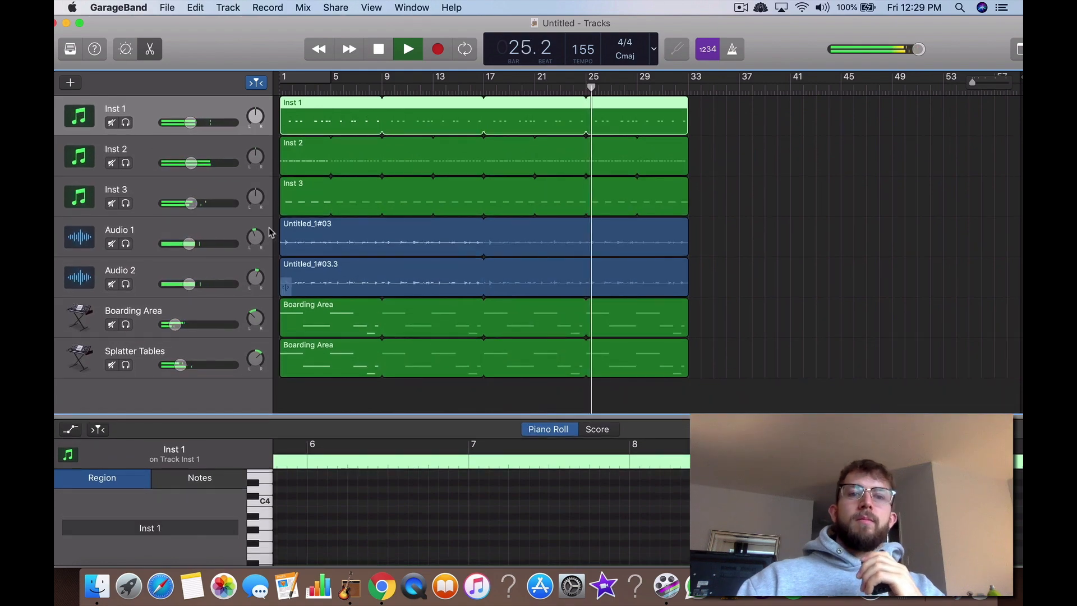
click(316, 202)
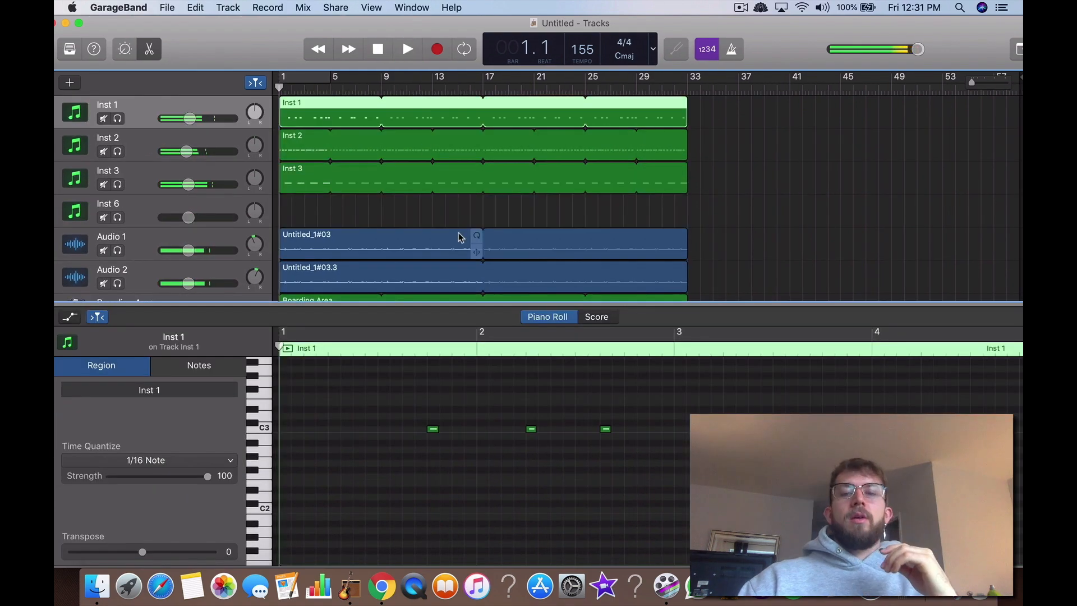
Step: Switch to Chrome, read the sad trap beat article's kick and hi-hat roll sections, and return to GarageBand
scroll(459, 233, down, 4)
key(ctrl+Up)
click(692, 242)
scroll(519, 274, down, 4)
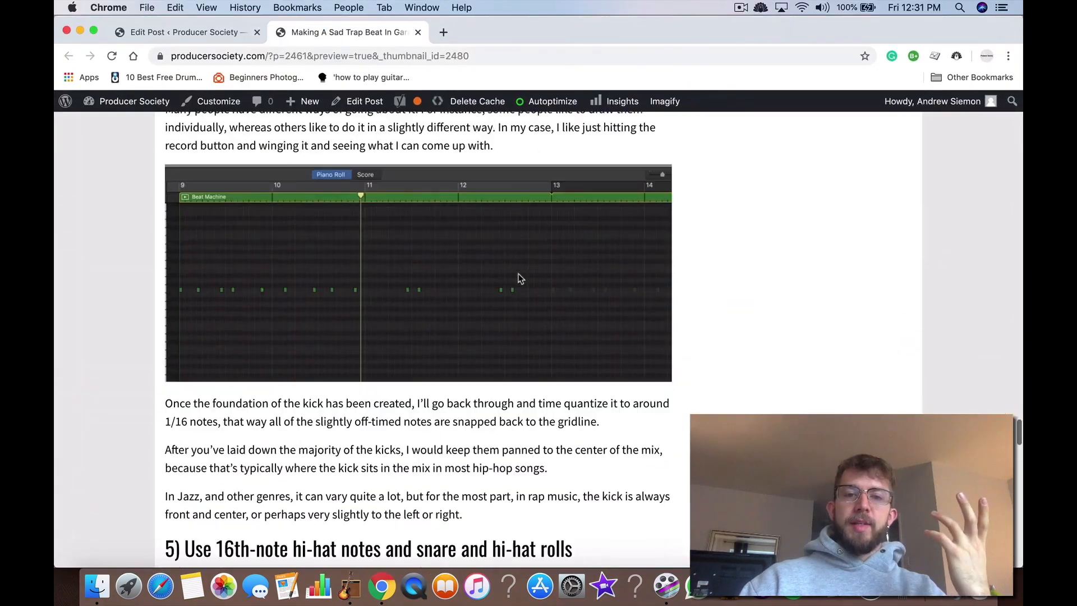
scroll(519, 279, down, 10)
key(ctrl+Up)
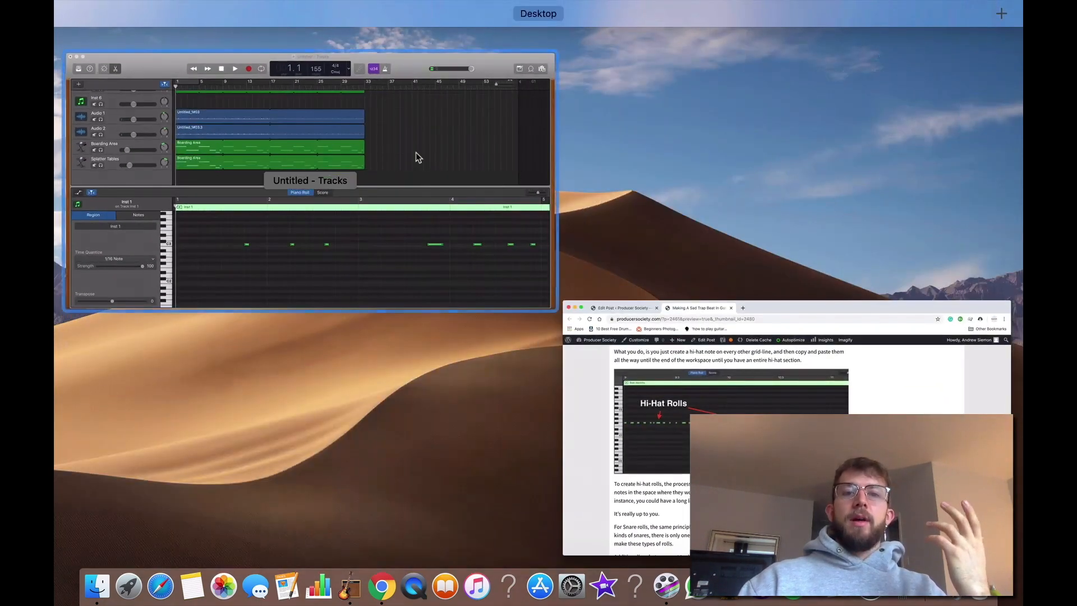
click(415, 153)
Step: Open the Inst 2 hi-hat region in the piano roll, select the third note of its opening roll and start playback
scroll(353, 247, up, 3)
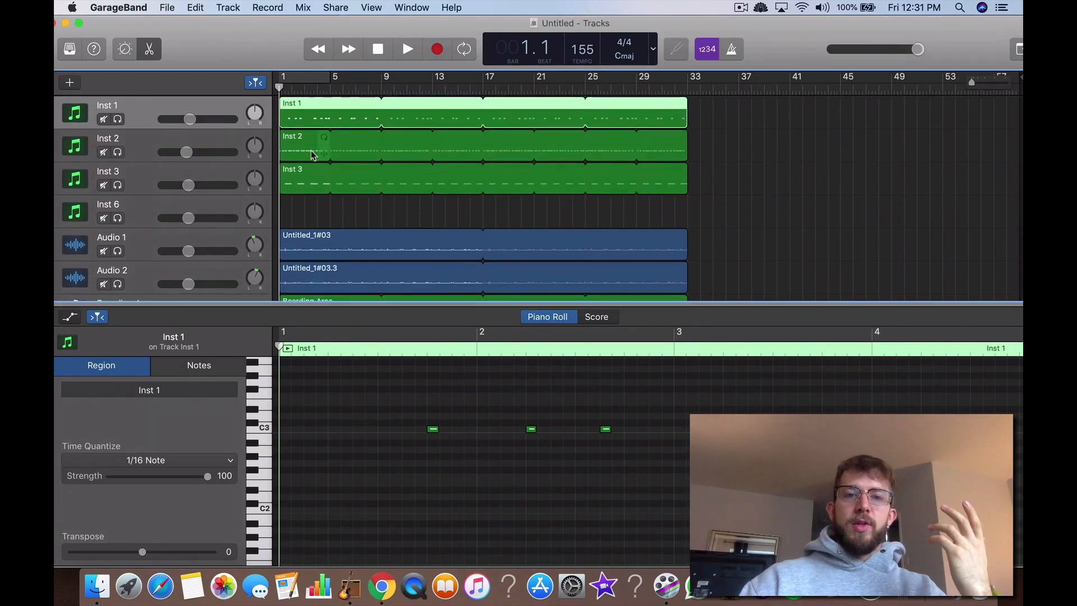
click(312, 155)
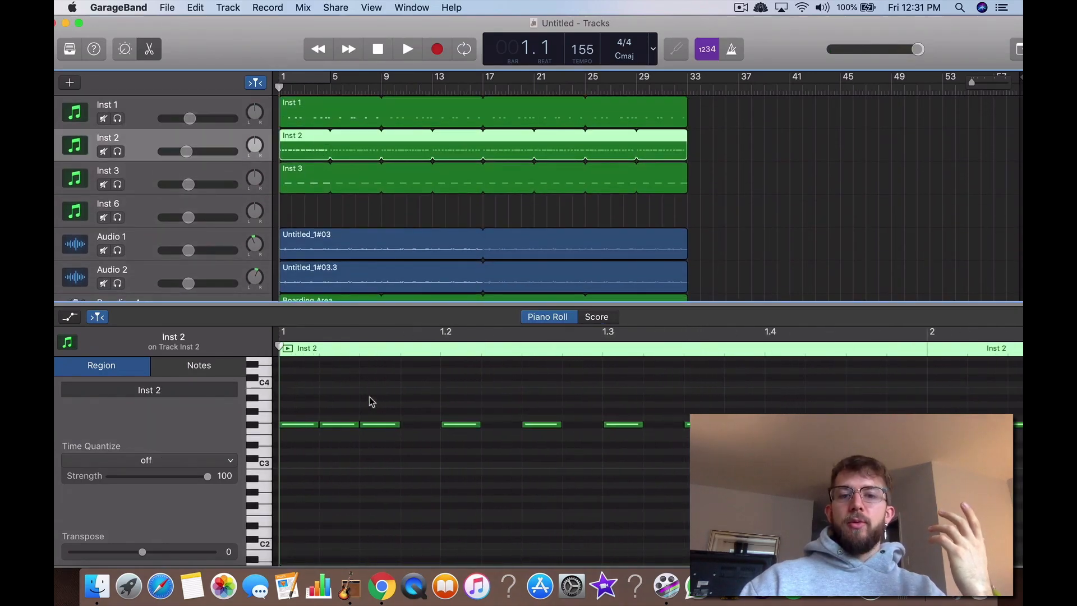
click(339, 425)
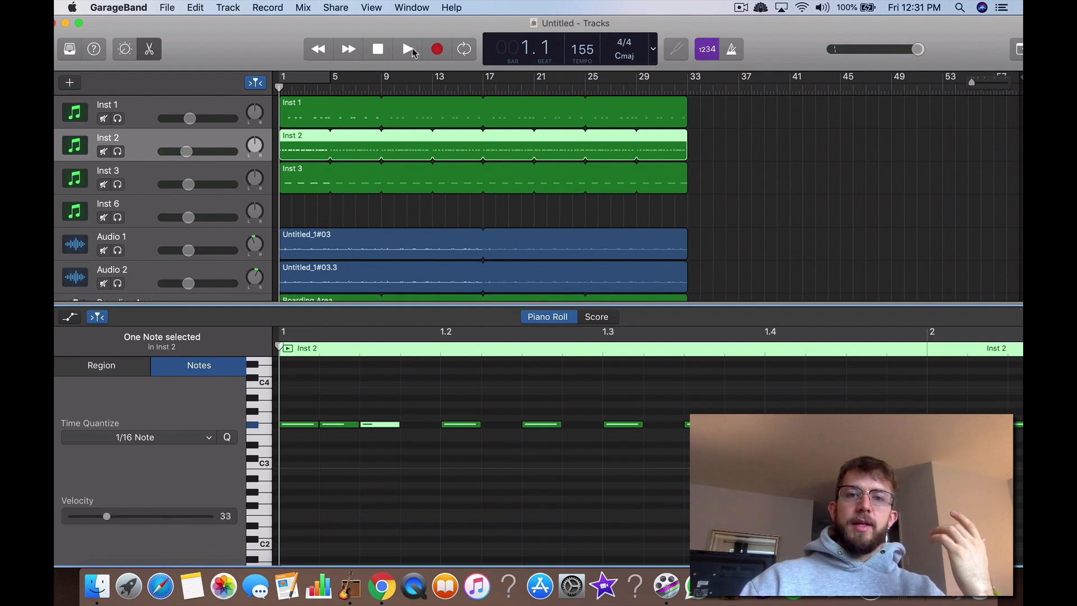
click(408, 49)
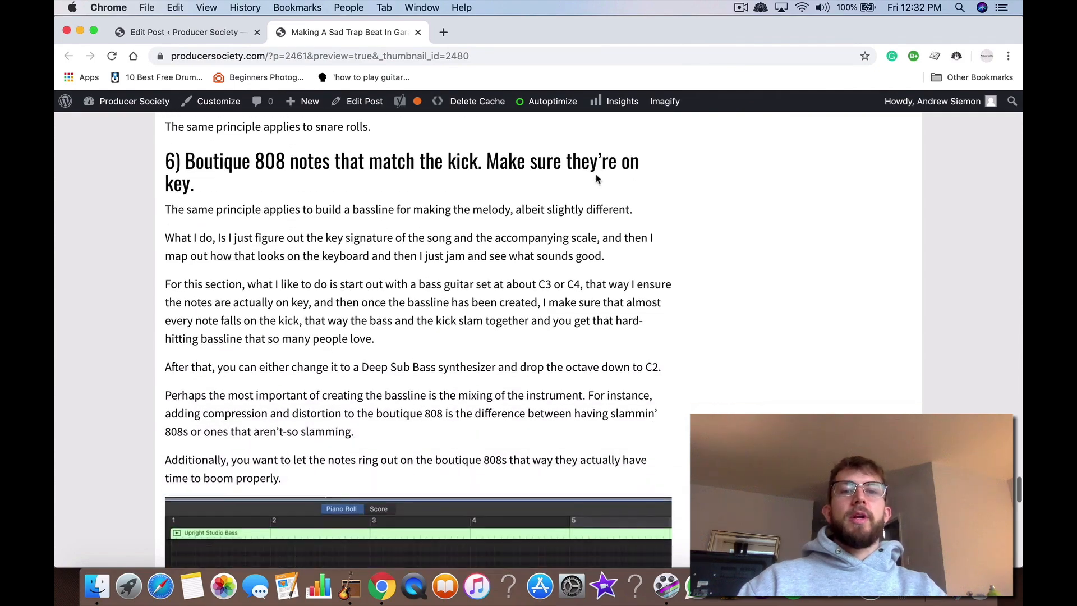
Step: Read the article's section on 808 notes that match the kick in Chrome and return to GarageBand
scroll(596, 174, down, 2)
scroll(596, 174, down, 10)
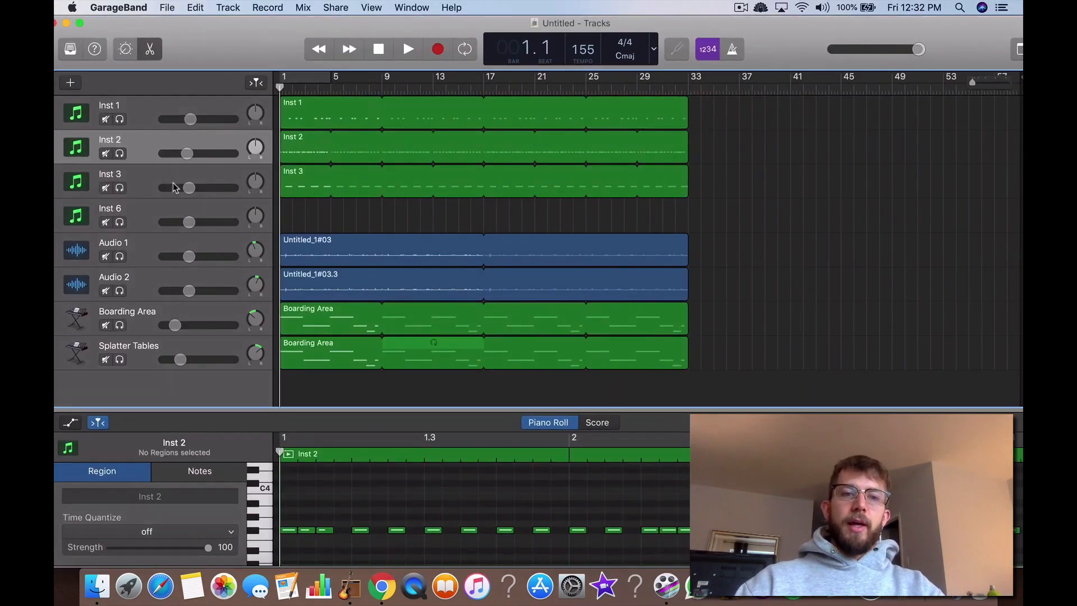
Step: Replace the empty Inst 6 track with a Classic Electric Piano track and paste a copy of the looped Inst 1 kick region at bar 1
click(141, 213)
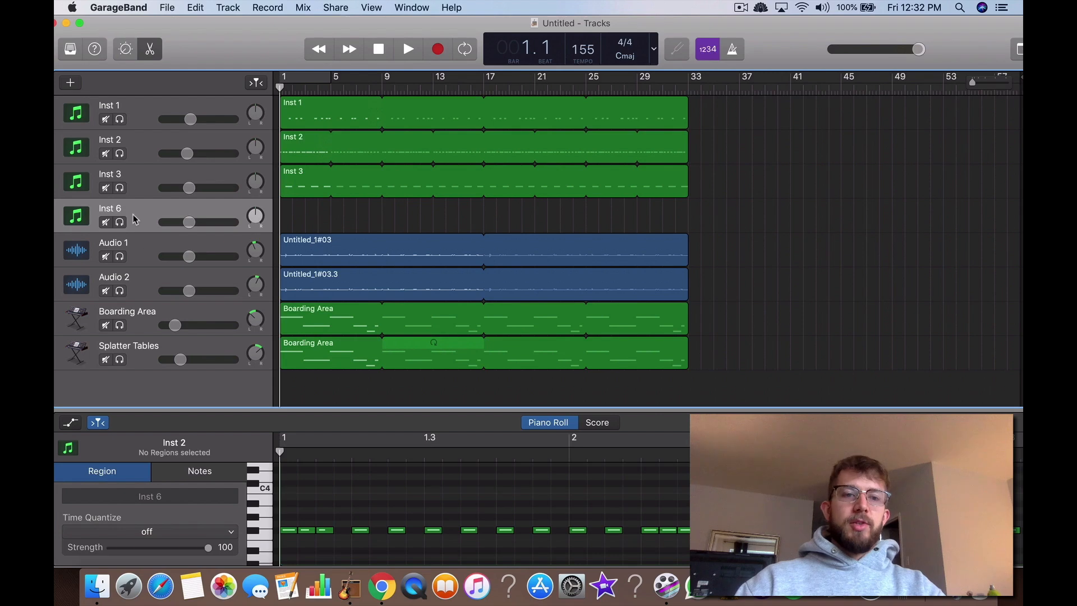
right_click(135, 219)
click(149, 235)
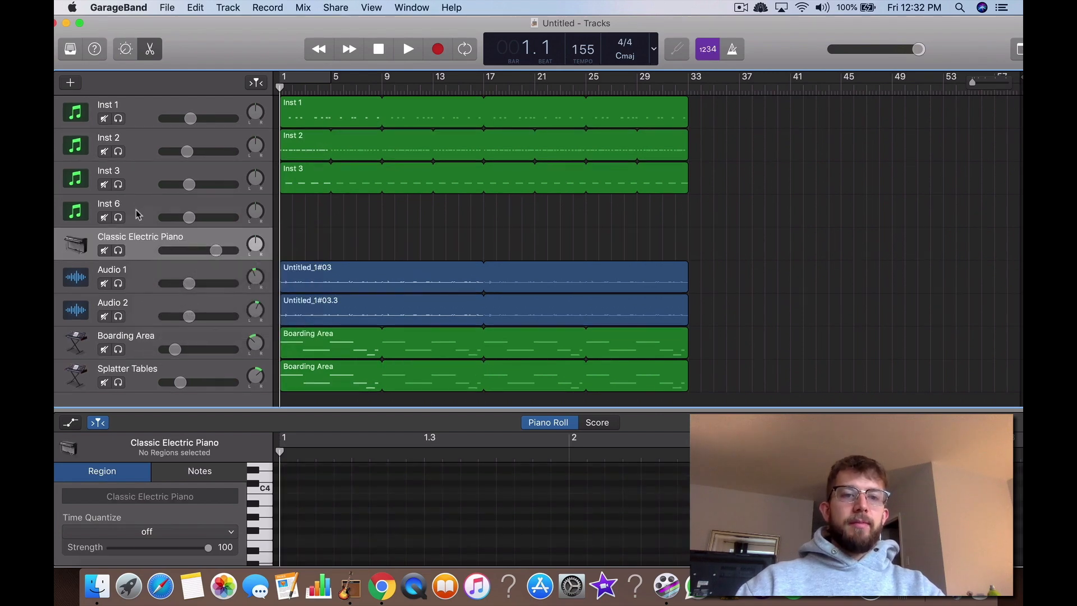
click(298, 120)
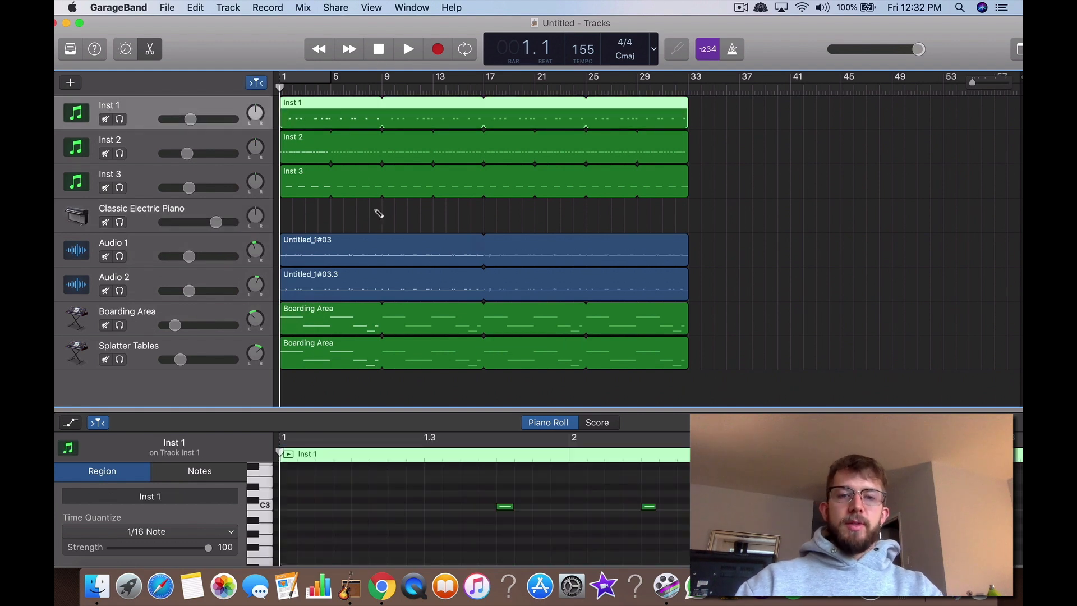
click(212, 213)
key(super+v)
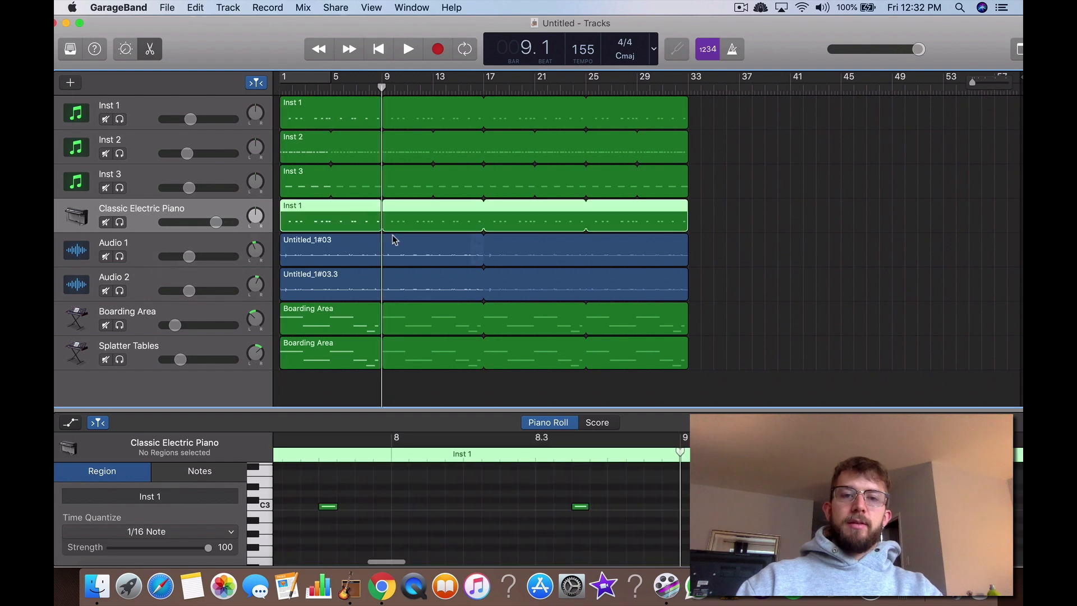
Step: Open the copied kick region of the Classic Electric Piano track in the piano roll and enlarge the editor
double_click(344, 220)
double_click(342, 299)
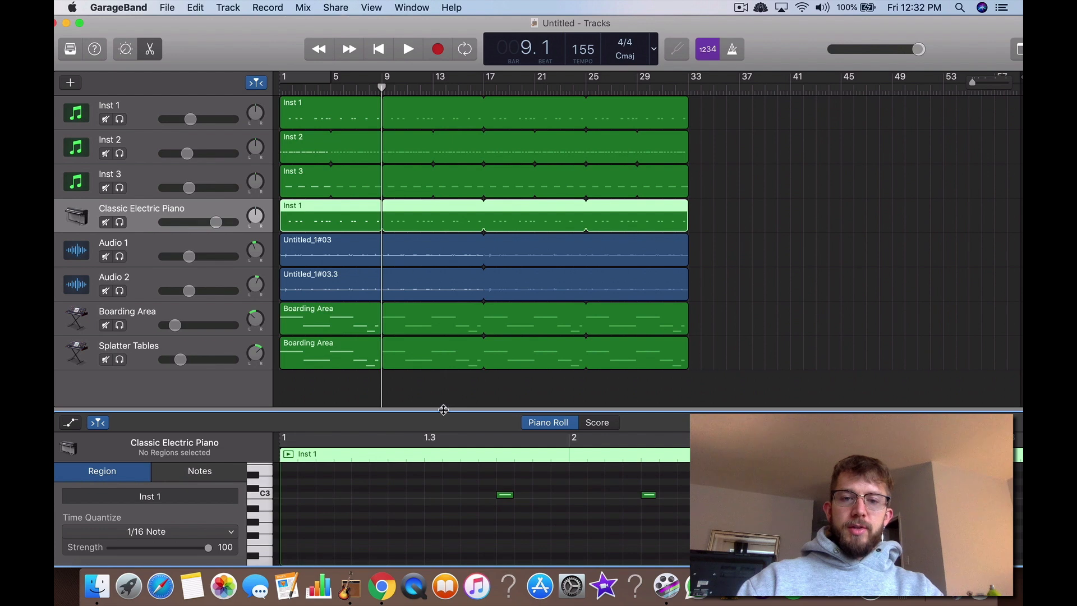
drag(444, 410, 447, 231)
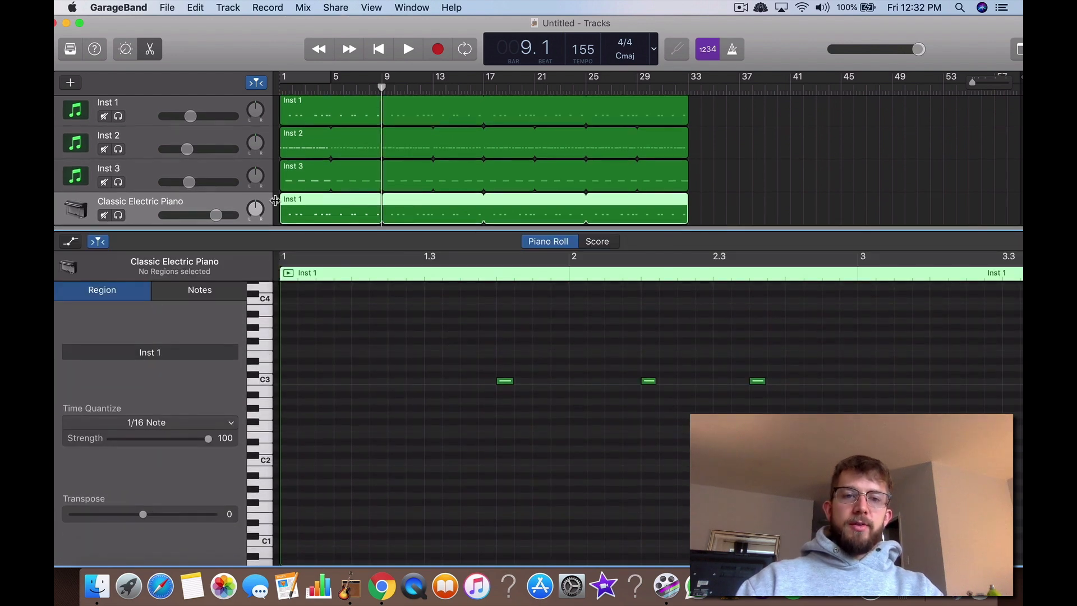
Step: Close the editor, show the Library and change the Classic Electric Piano track's sound to Fingerstyle Bass
scroll(204, 192, down, 2)
key(b)
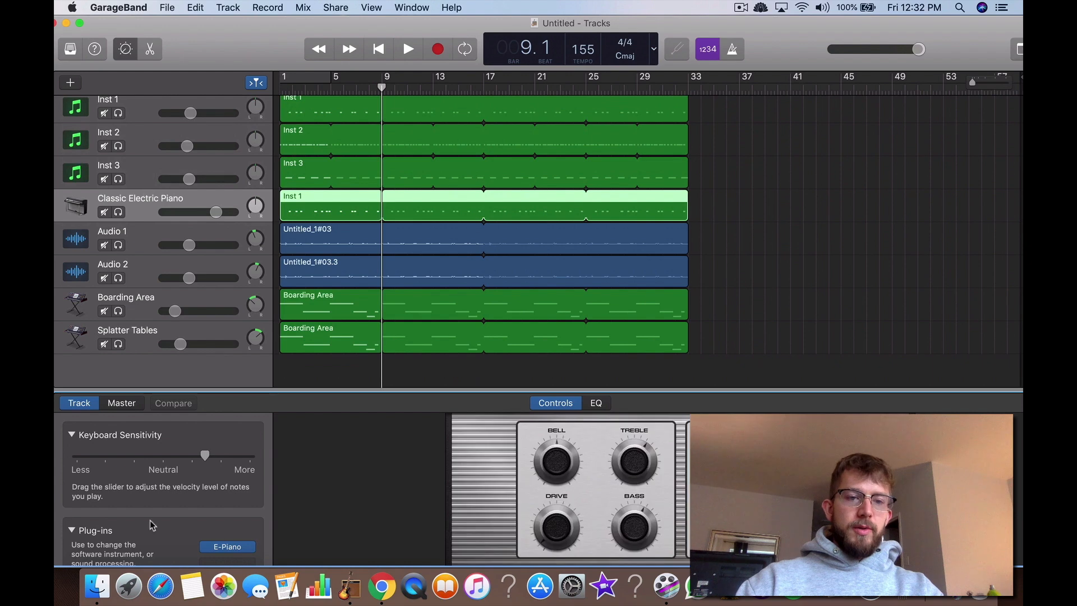
key(b)
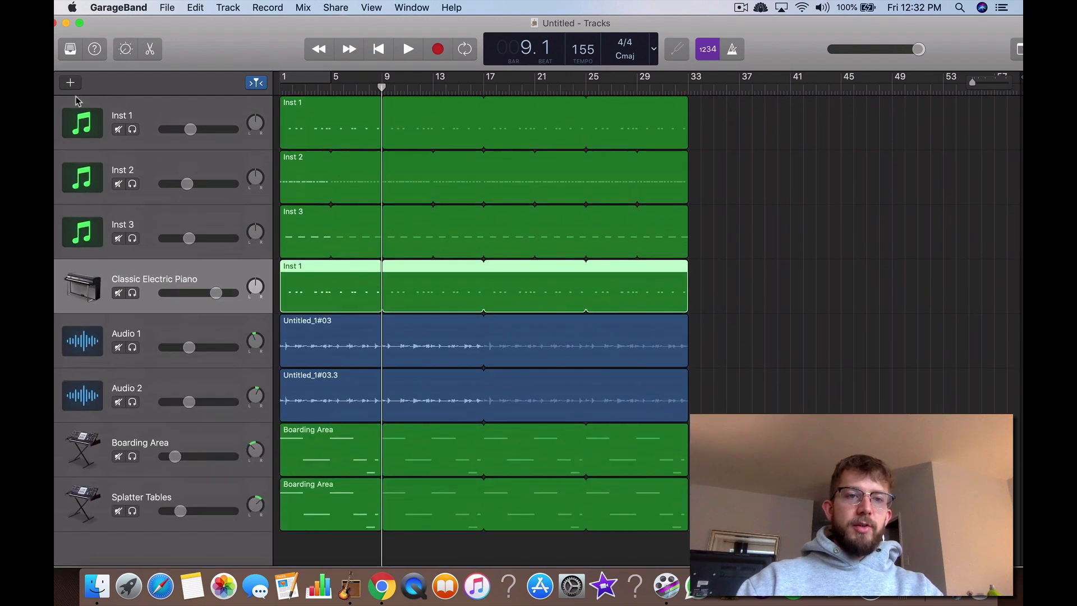
click(70, 50)
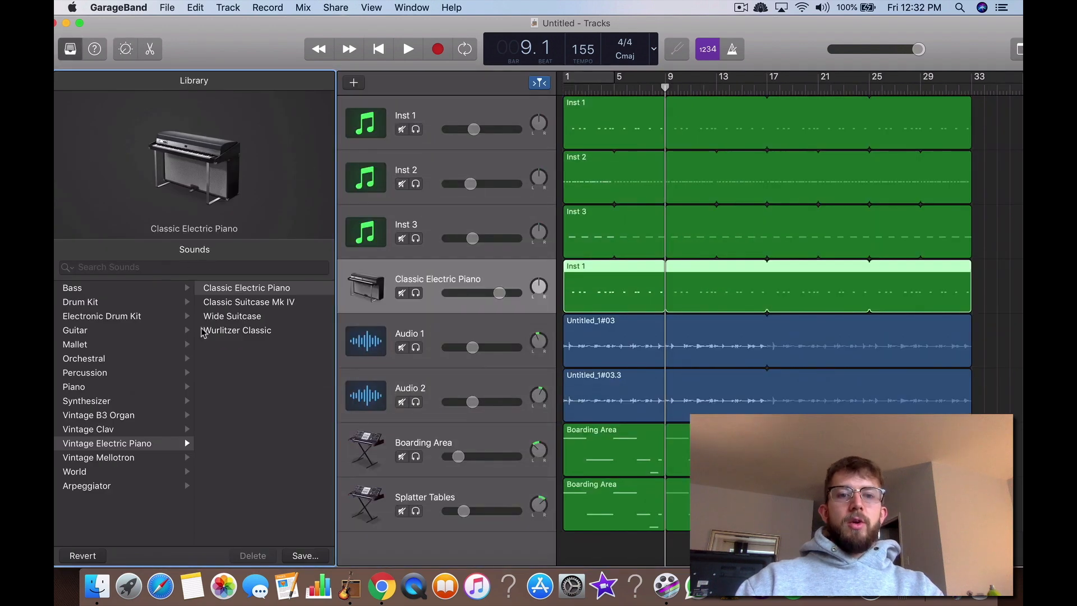
click(94, 288)
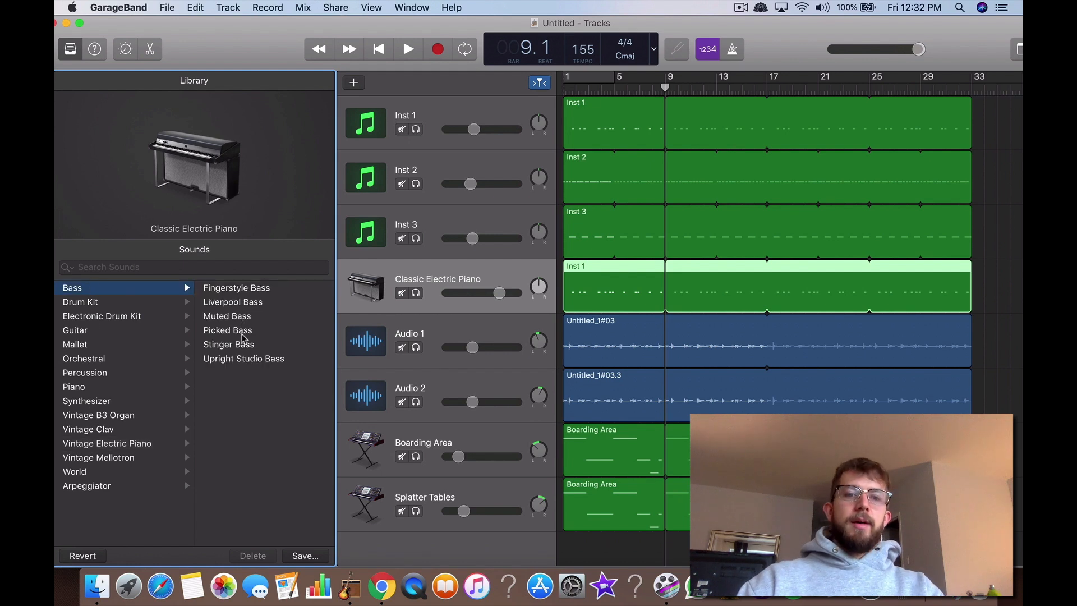
click(246, 289)
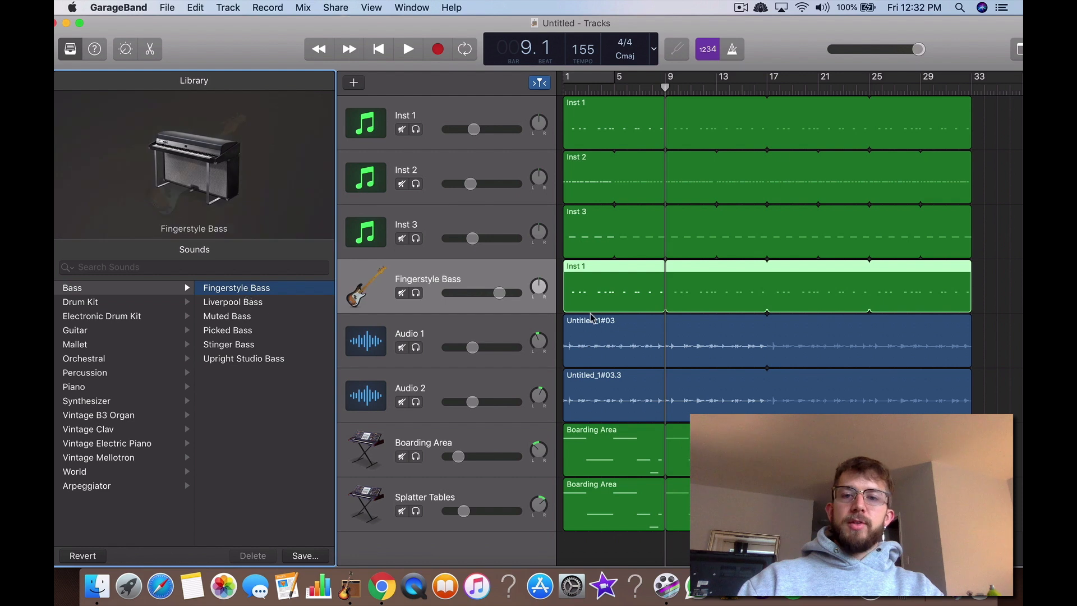
Step: Play the arrangement from bar 1 and open the Fingerstyle Bass track's region in the piano roll, showing its first bars
key(Return)
key(space)
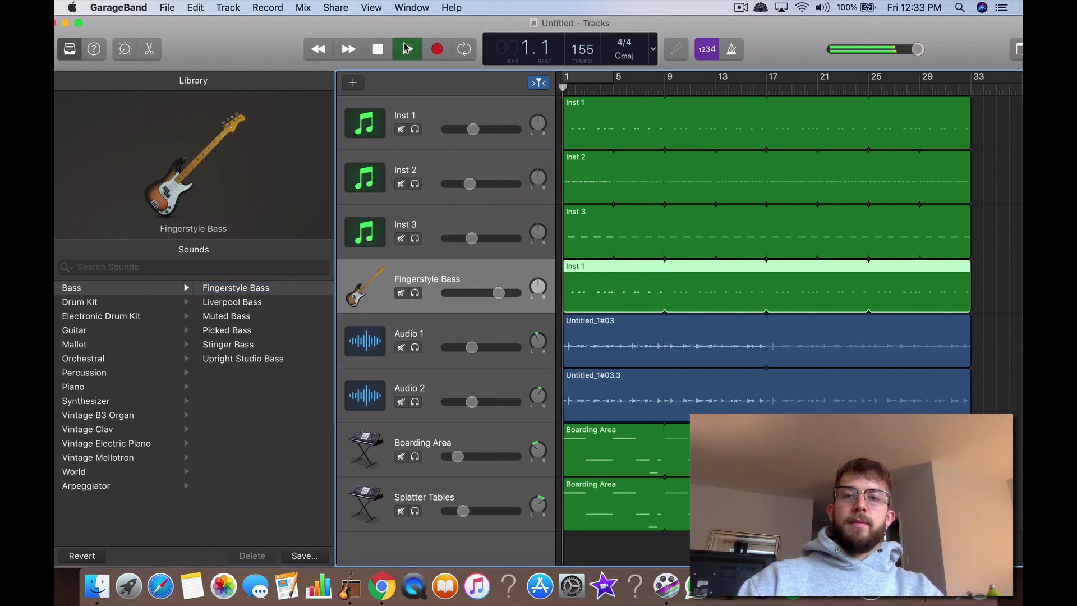
double_click(600, 295)
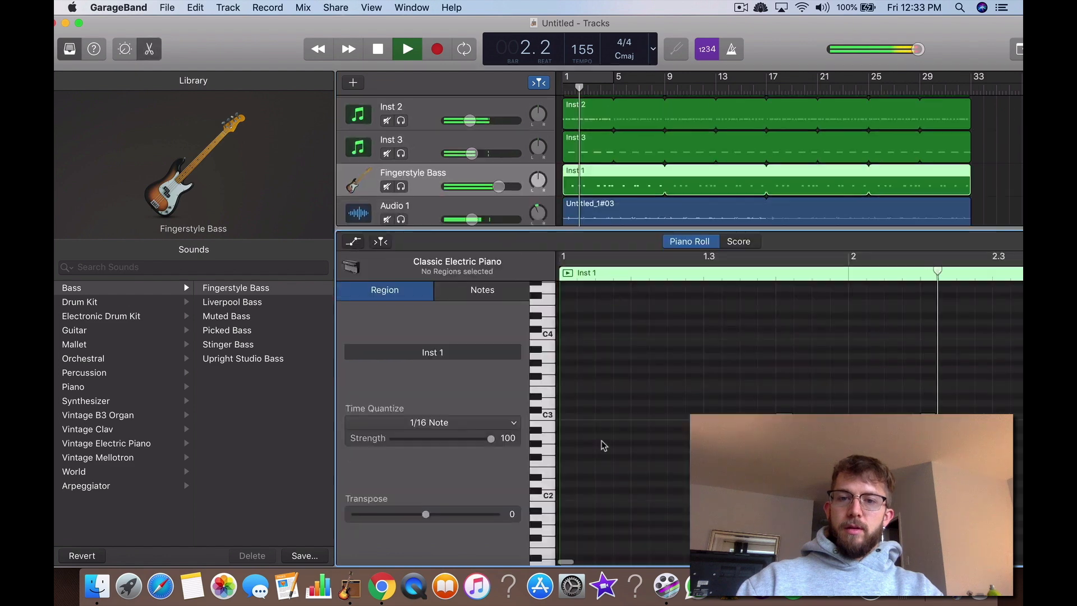
scroll(604, 437, down, 5)
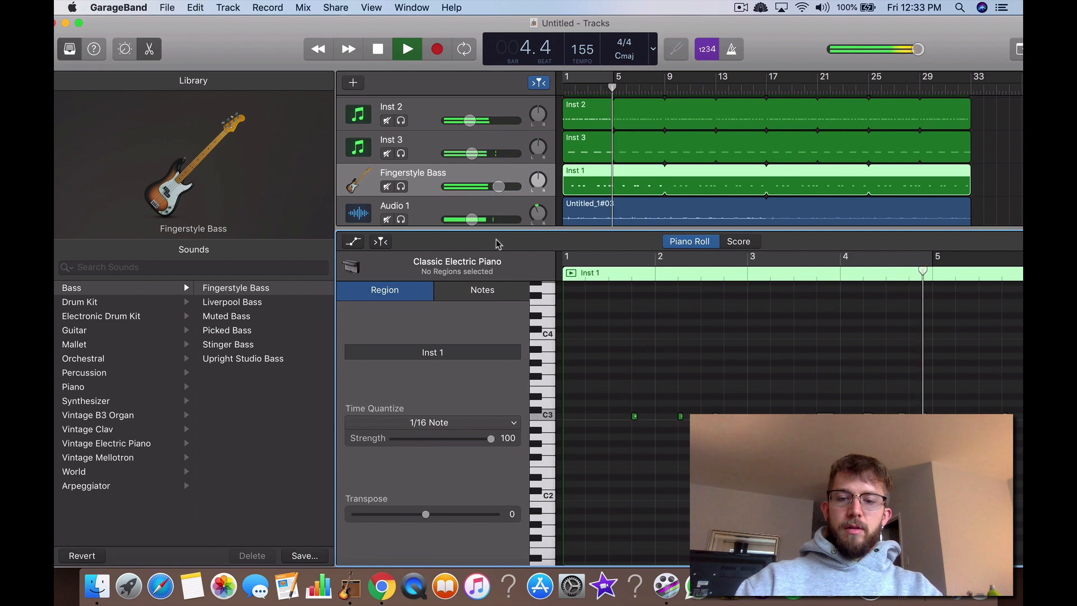
key(super+k)
key(k)
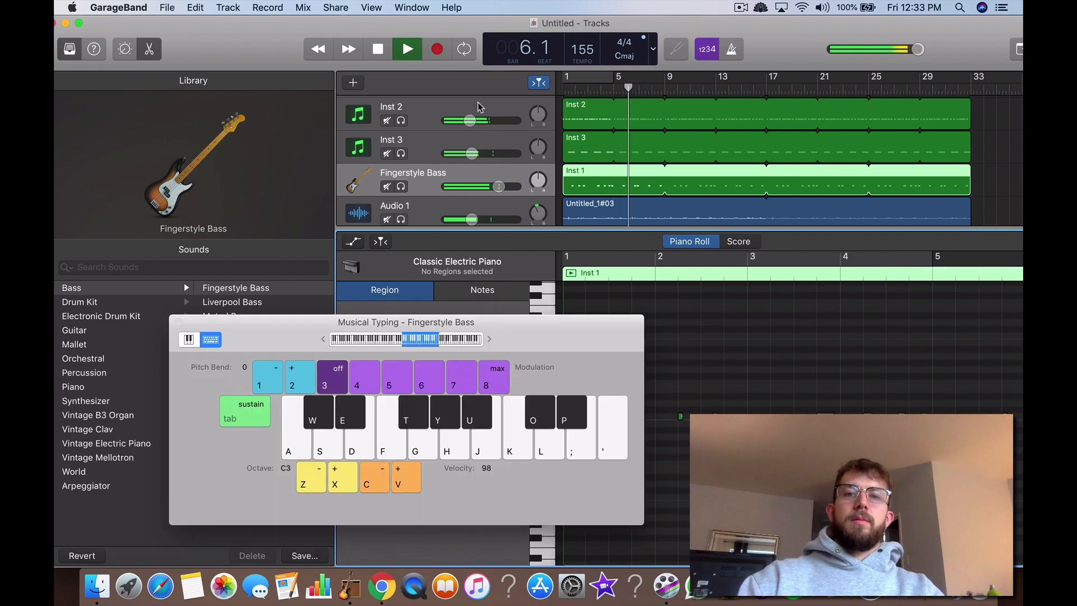
click(378, 50)
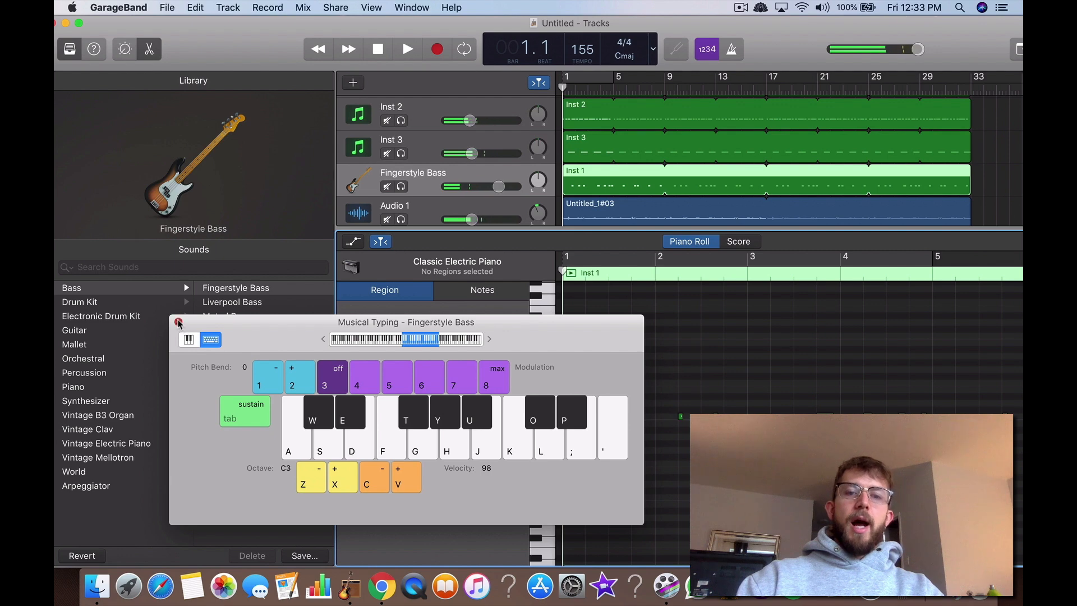
click(178, 322)
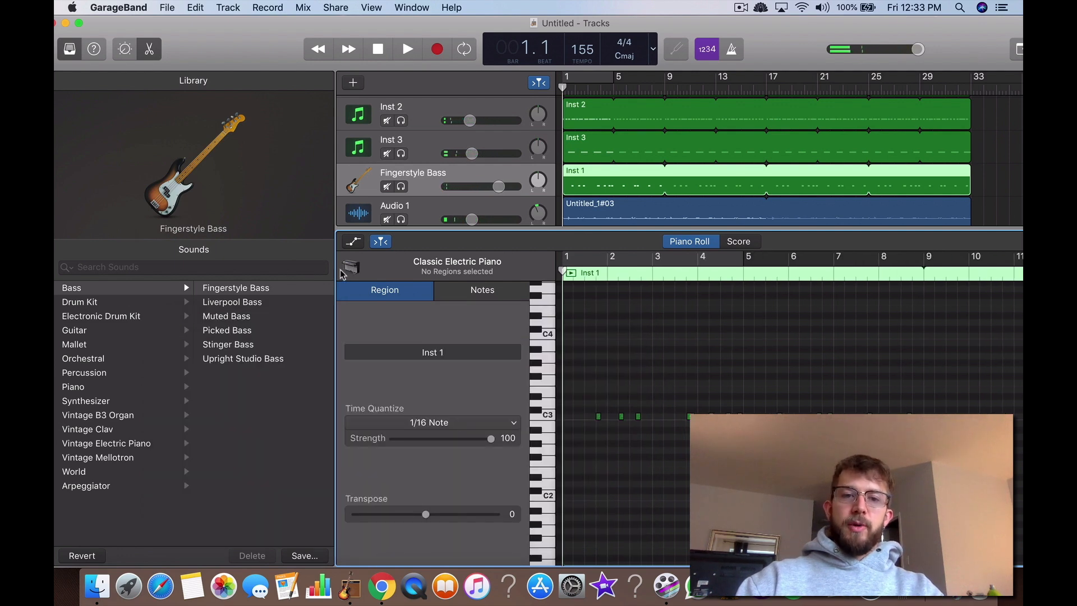
Step: Hide the Library and delete all the copied kick notes from the Fingerstyle Bass region
drag(334, 268, 145, 276)
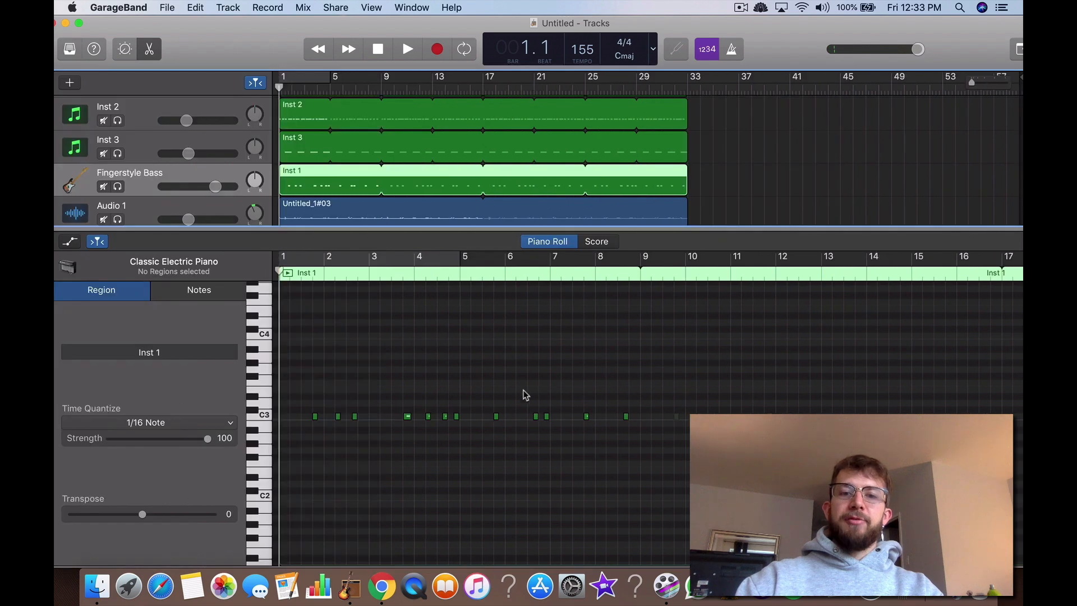
drag(314, 392, 686, 441)
key(Delete)
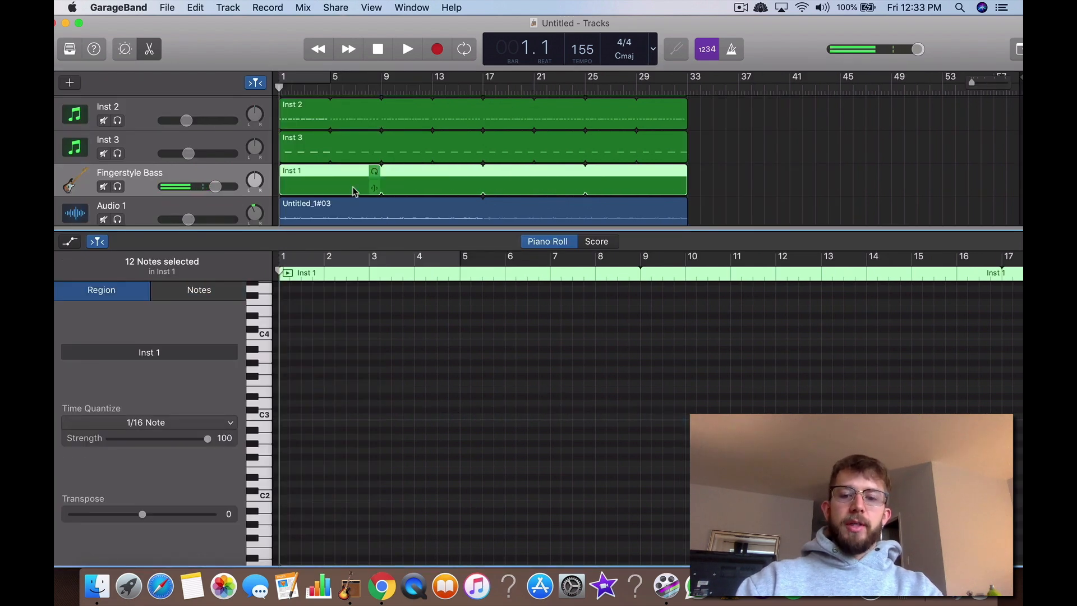
Step: Show the Musical Typing keyboard and rehearse a bass melody on B, A and G while the arrangement plays
key(super+k)
click(406, 50)
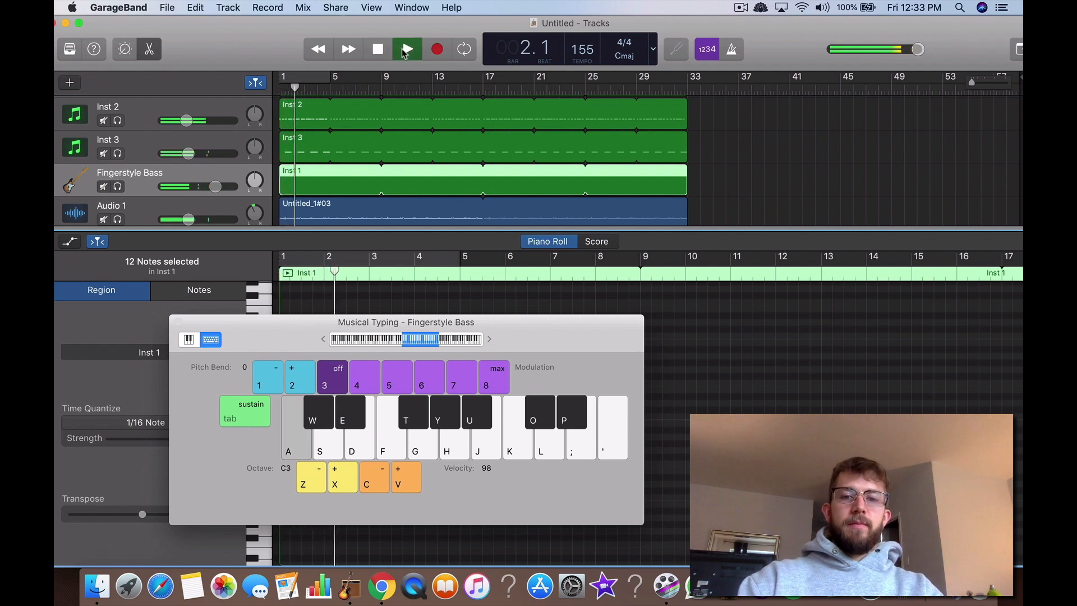
key(j)
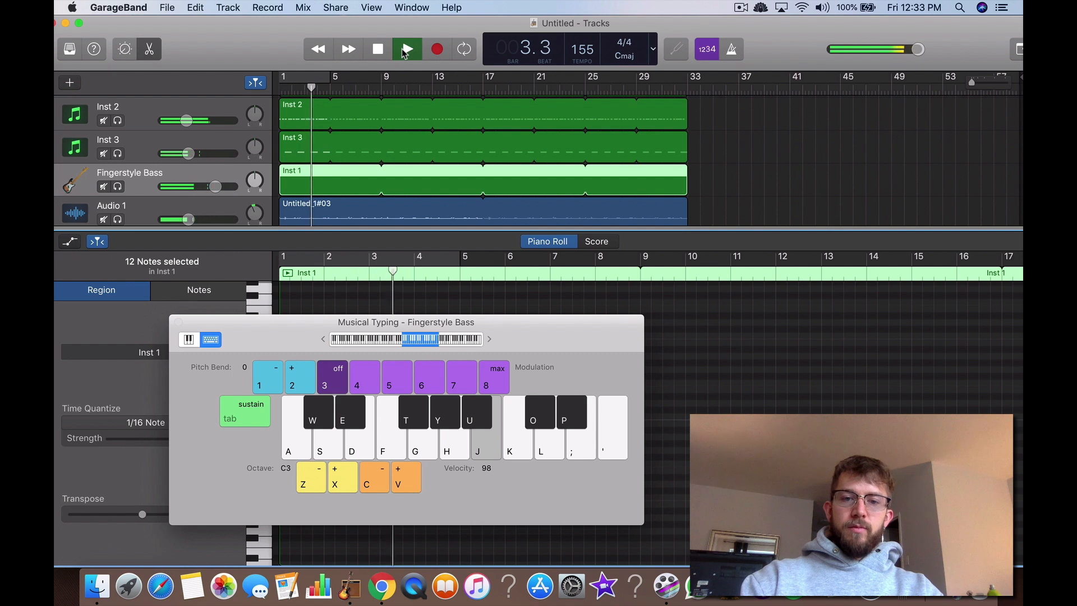
key(h)
key(j)
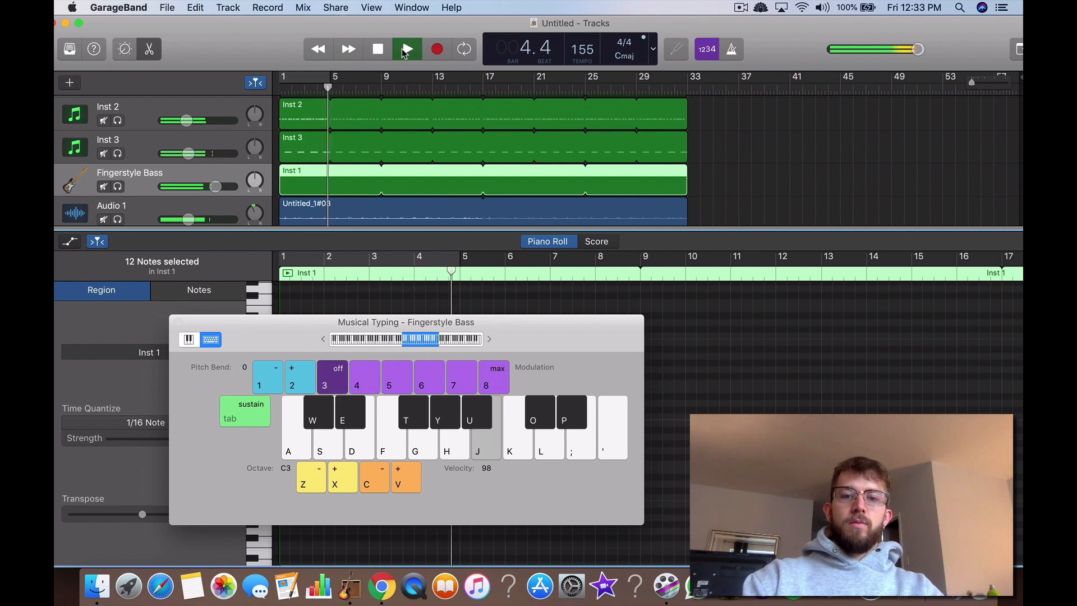
key(g)
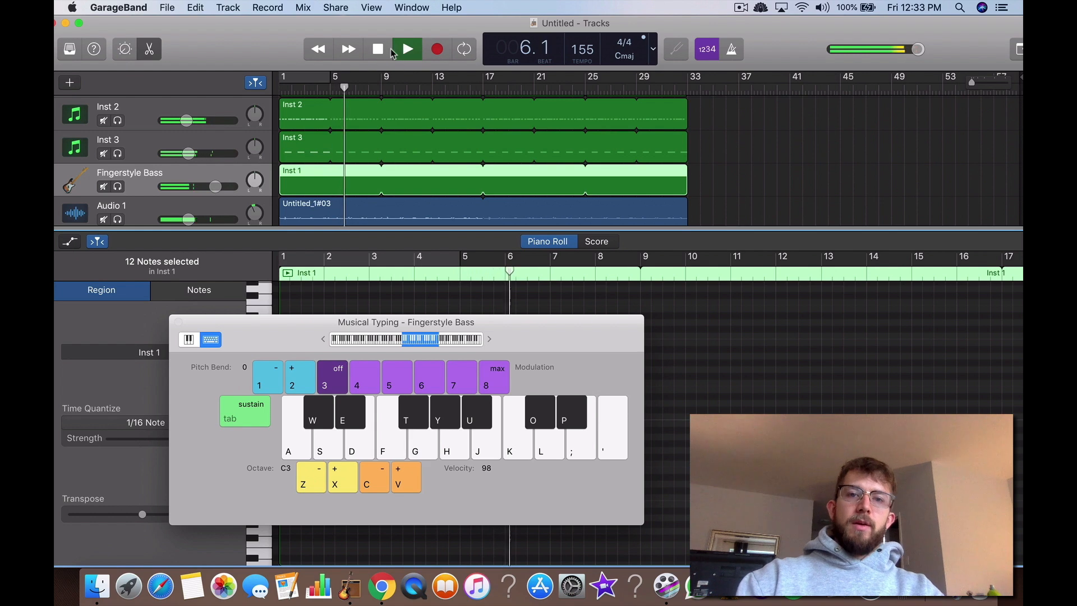
click(378, 50)
Step: Record an eight-bar bassline on the Fingerstyle Bass track, starting on C3 and moving through C4, B3, A3, G3, E3 and C3
click(438, 50)
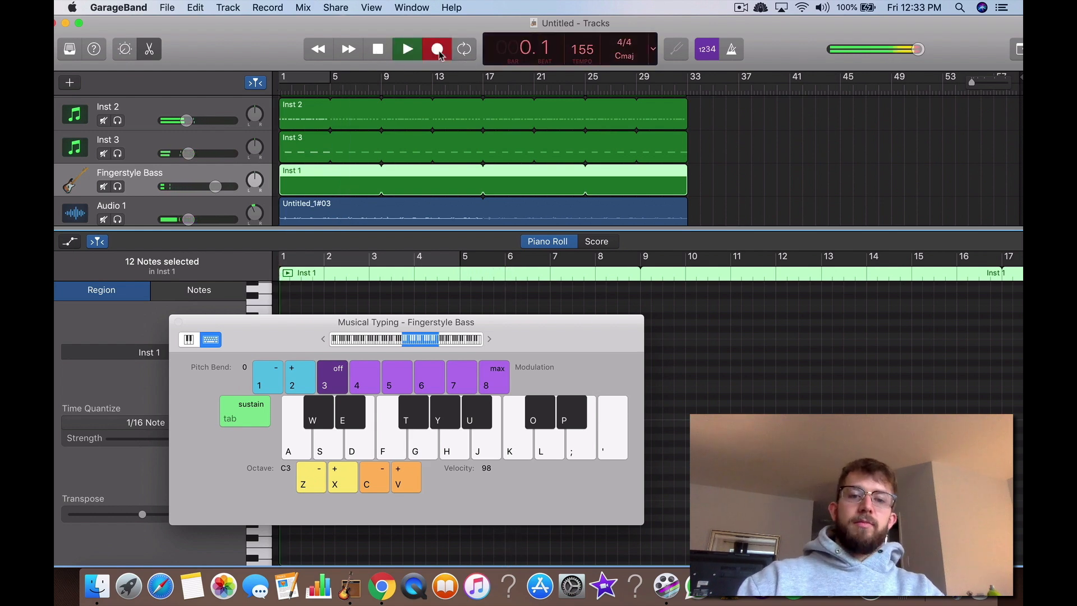
key(a)
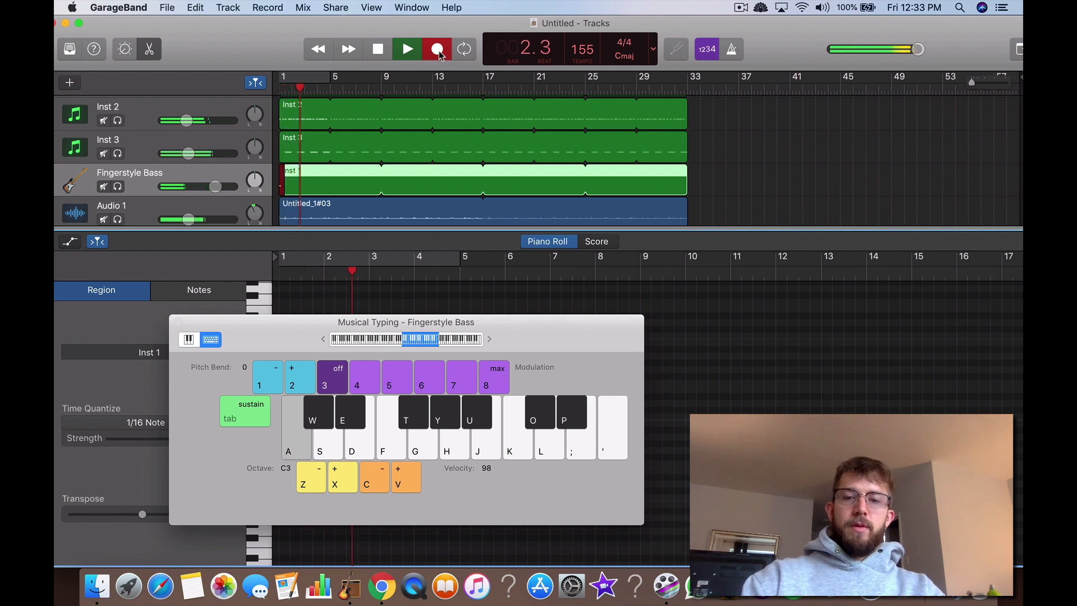
key(k)
key(j)
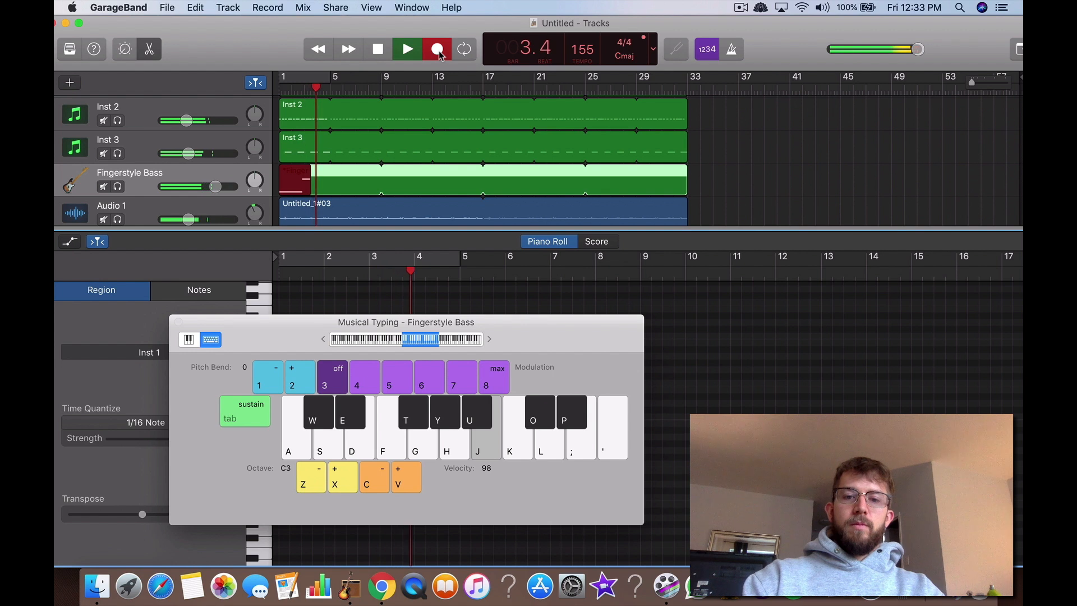
key(h)
key(j)
key(h)
key(g)
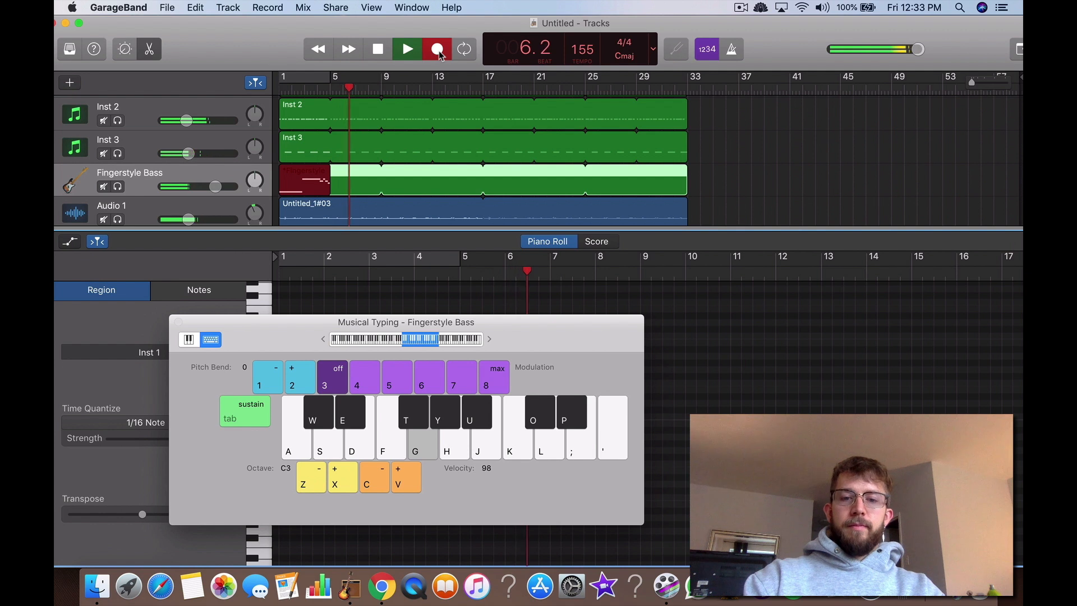
key(d)
key(g)
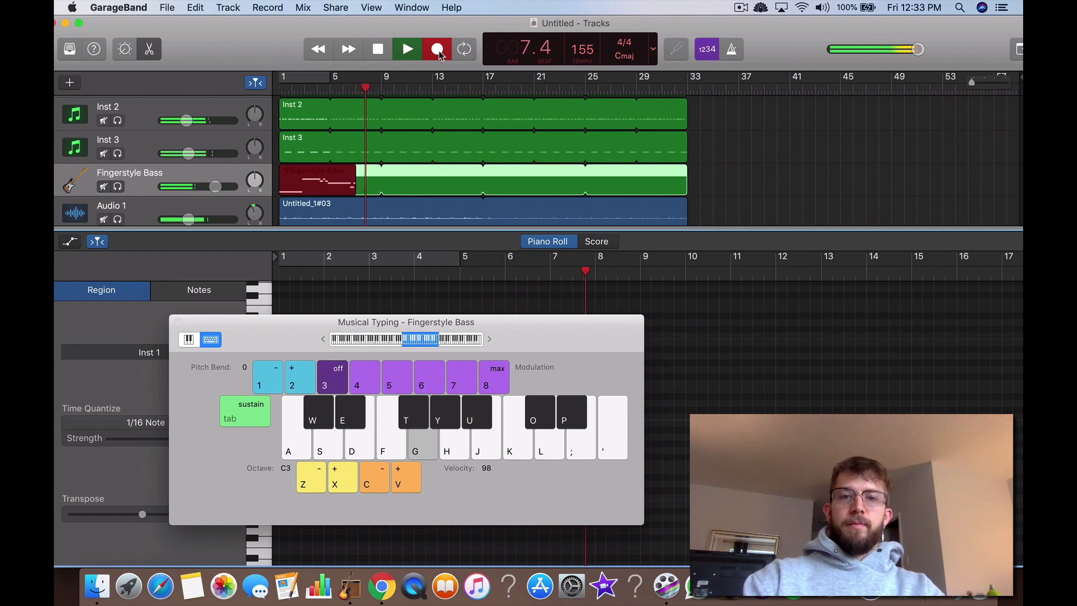
key(a)
key(a)
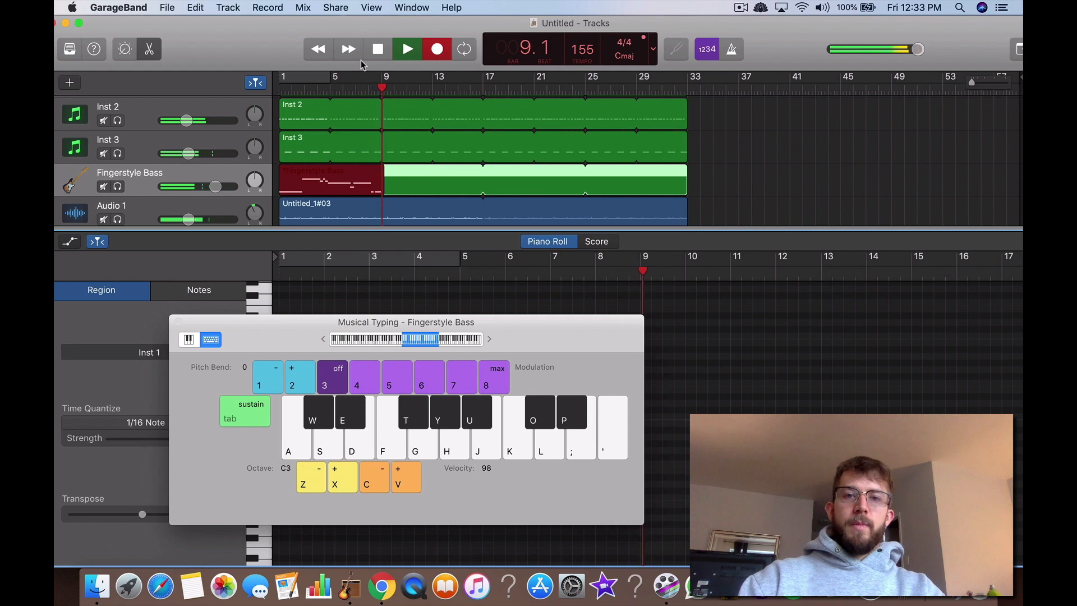
click(377, 49)
click(380, 51)
Step: Trim the recorded Fingerstyle Bass region to end at bar 9 and loop it to bar 33 in place of the empty region
drag(680, 173, 452, 172)
drag(388, 189, 375, 190)
drag(457, 170, 690, 178)
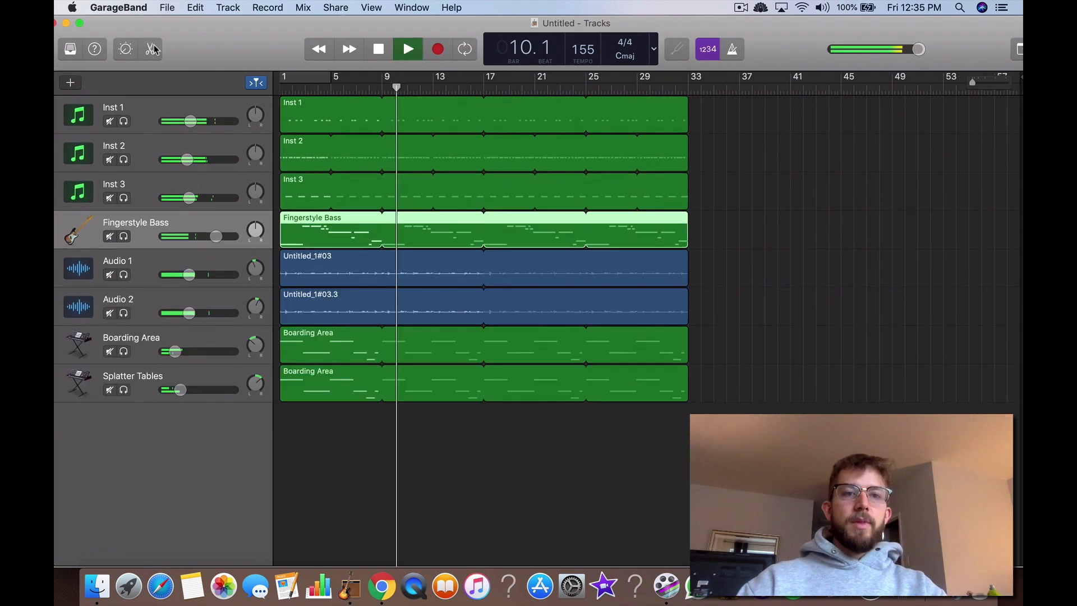
Step: Stop playback, show the Smart Controls and Library, and change the Fingerstyle Bass track's sound to the Boutique 808 electronic drum kit
click(408, 60)
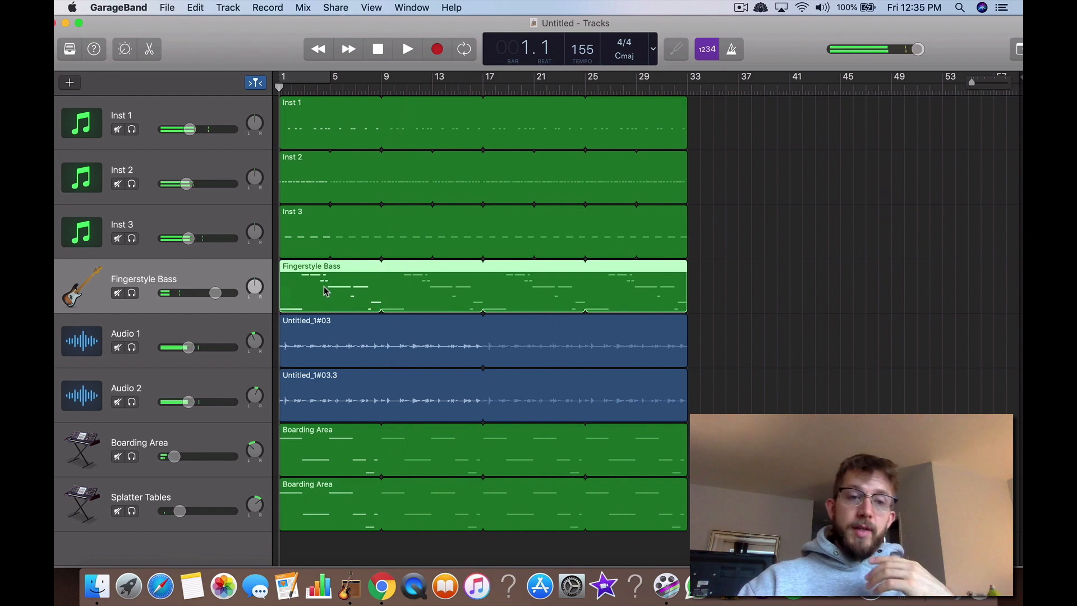
key(b)
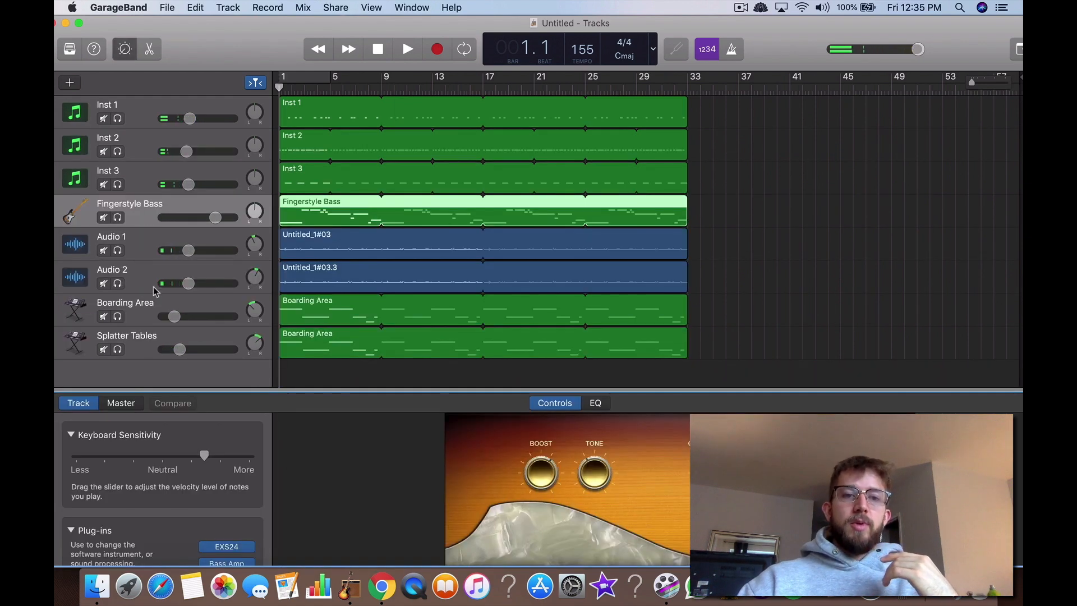
key(b)
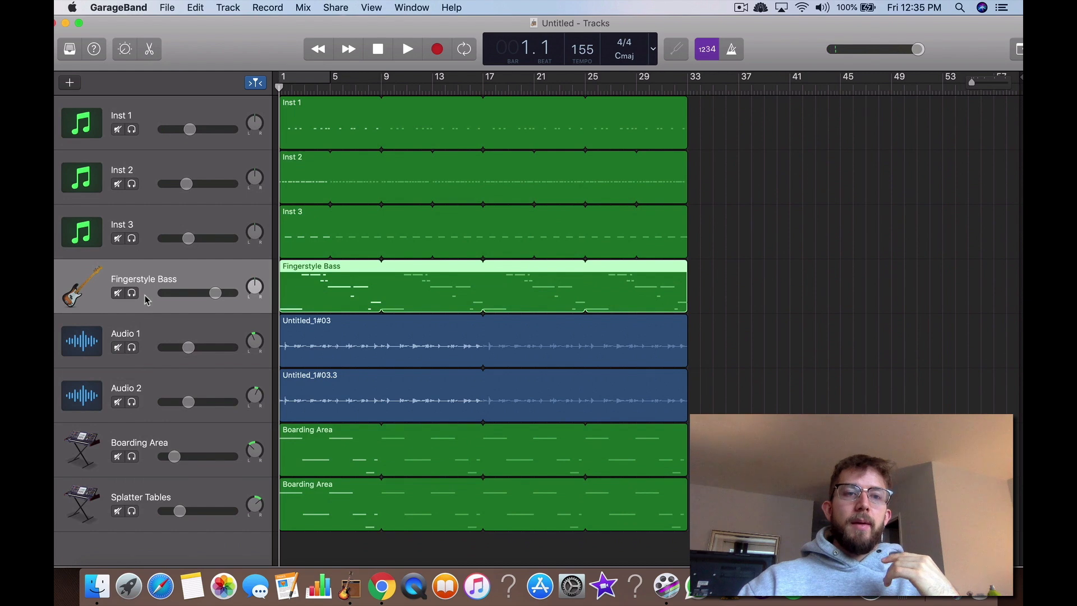
key(b)
click(66, 57)
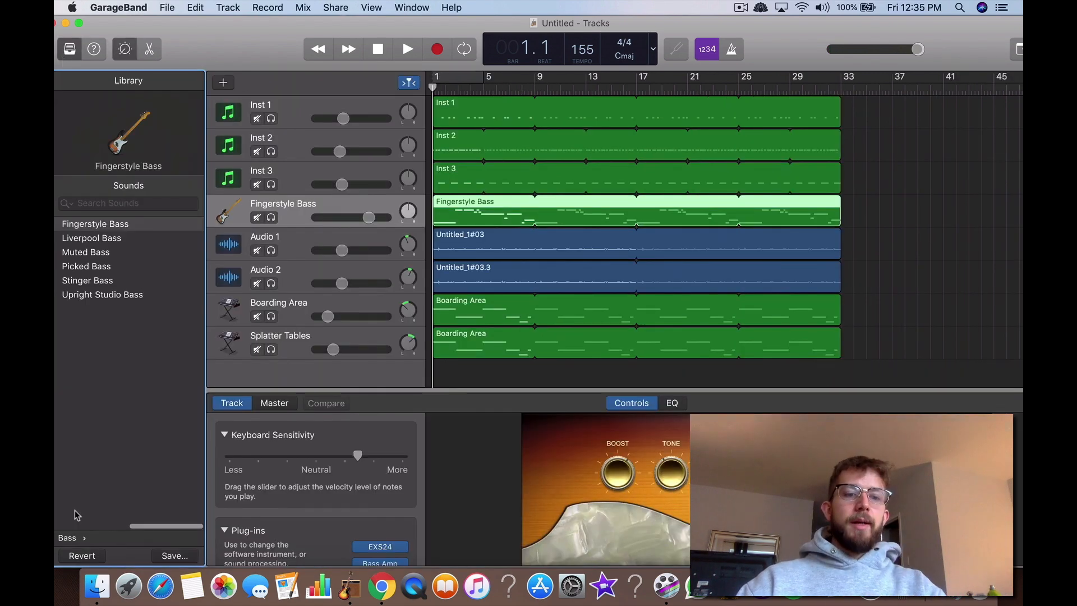
click(77, 537)
click(131, 253)
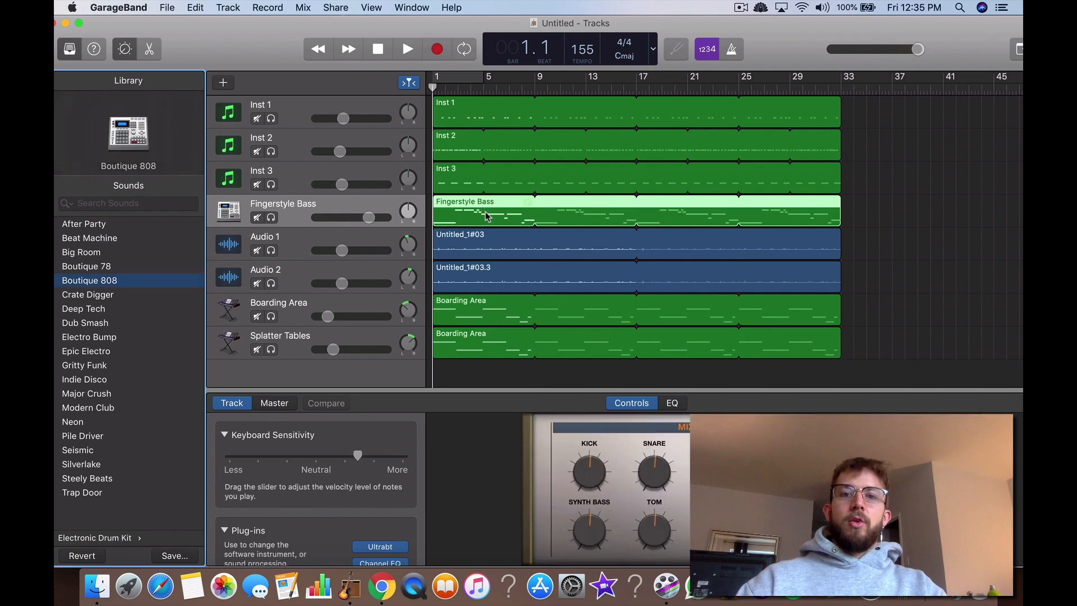
Step: Open the Fingerstyle Bass region in the piano roll and listen to it from bar 1 with the track soloed
double_click(486, 215)
click(378, 49)
click(408, 48)
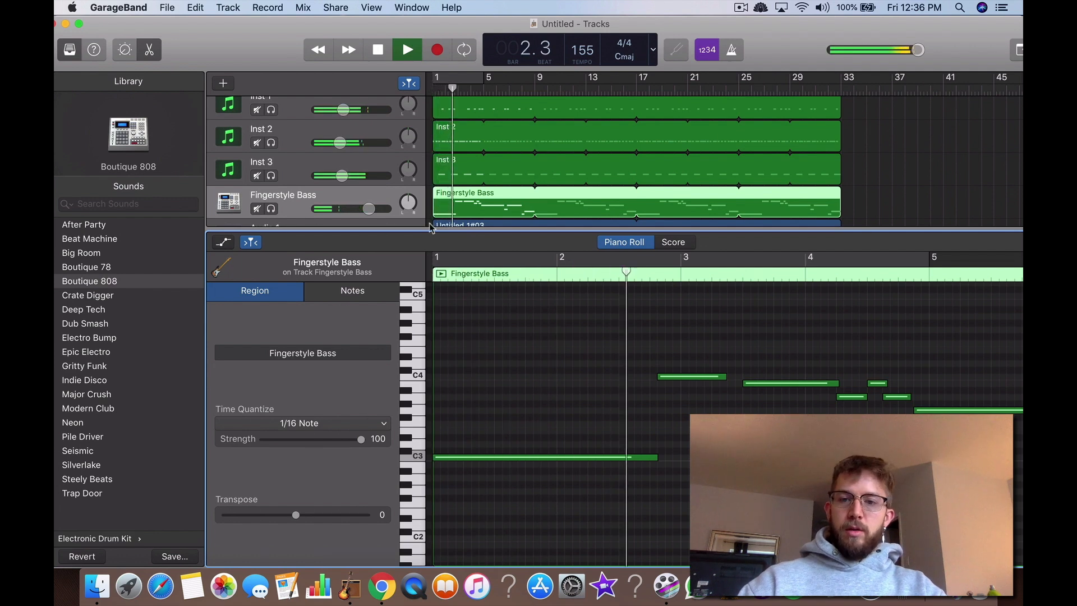
click(271, 209)
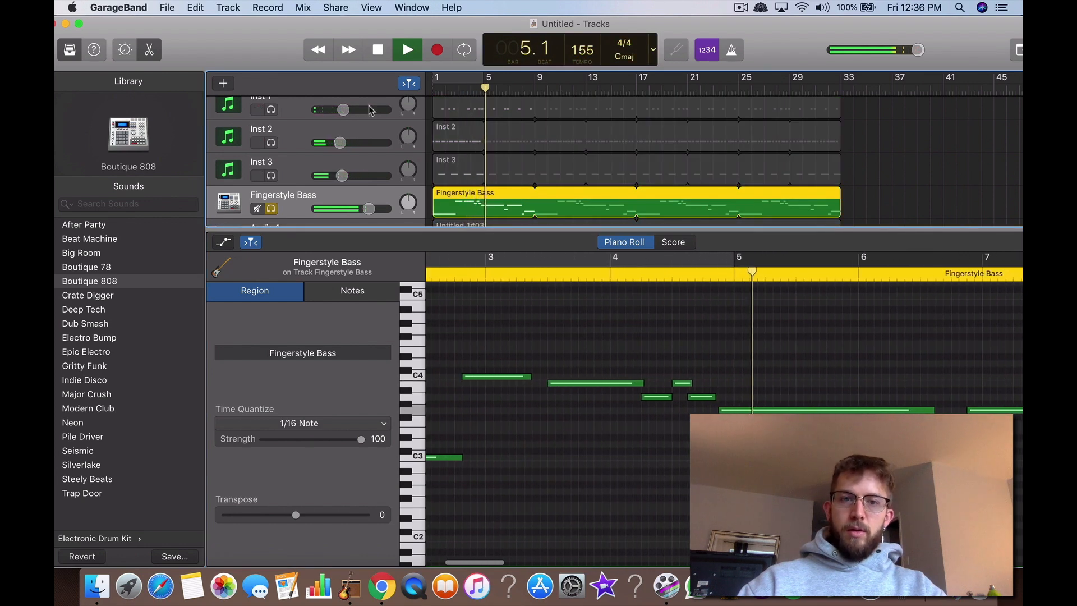
click(379, 51)
click(406, 51)
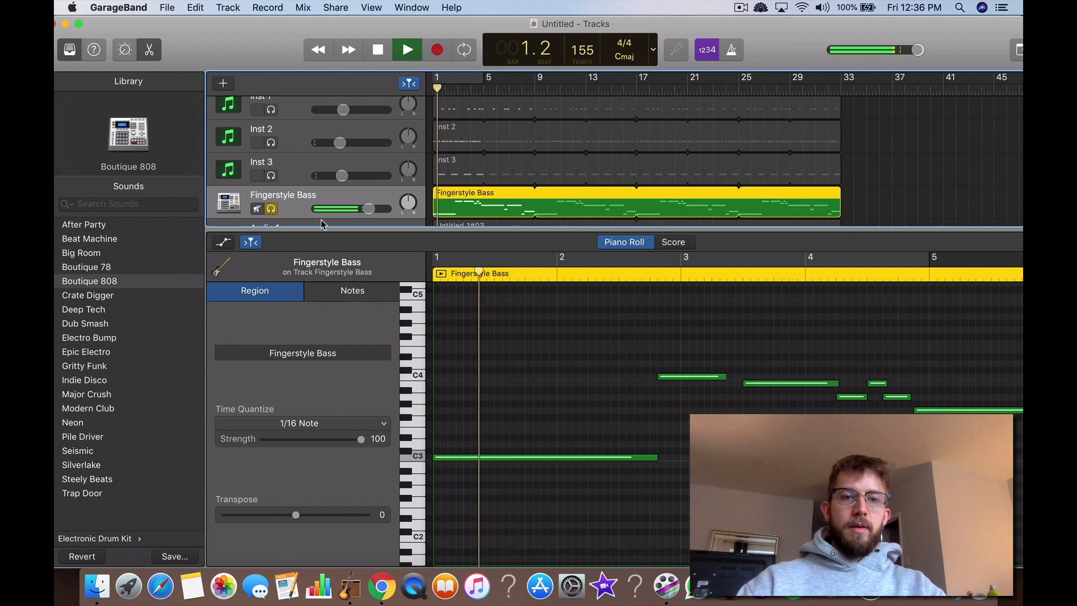
Step: Unsolo the Fingerstyle Bass track and listen to the start of the full arrangement
click(271, 209)
click(378, 50)
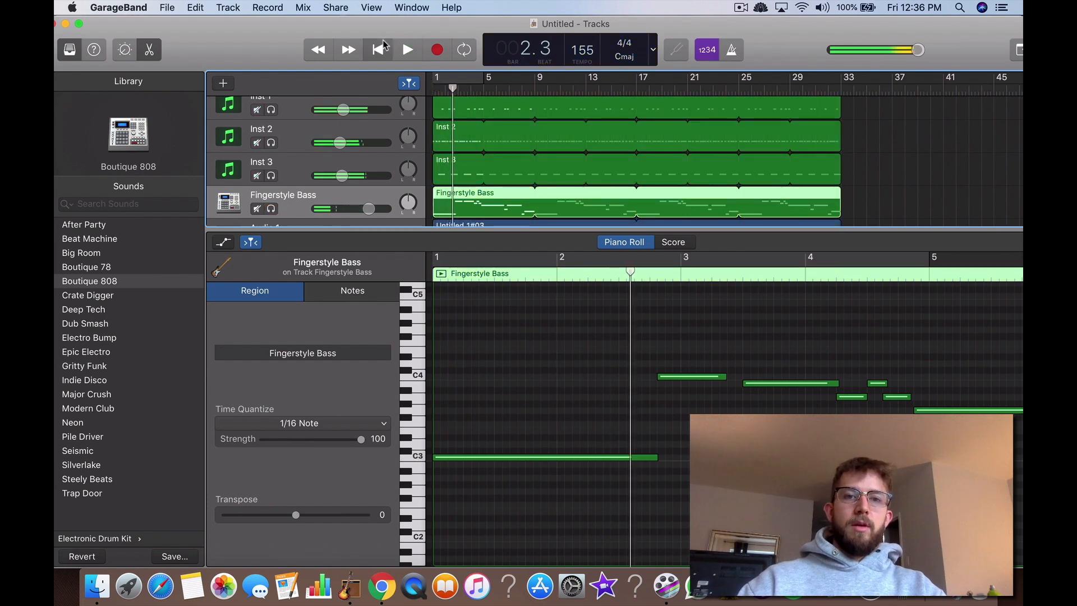
click(378, 50)
click(405, 50)
click(366, 58)
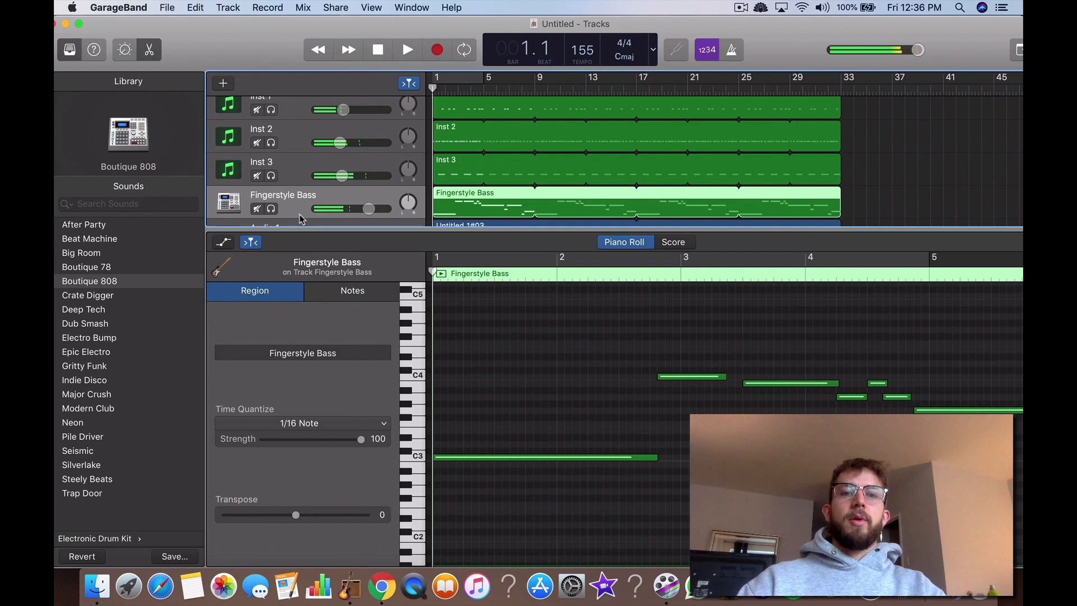
Step: Enable the Compressor plug-in on the Fingerstyle Bass track with the Type U Aggressive preset, leaving the empty plug-in slot unused
key(b)
scroll(331, 465, down, 5)
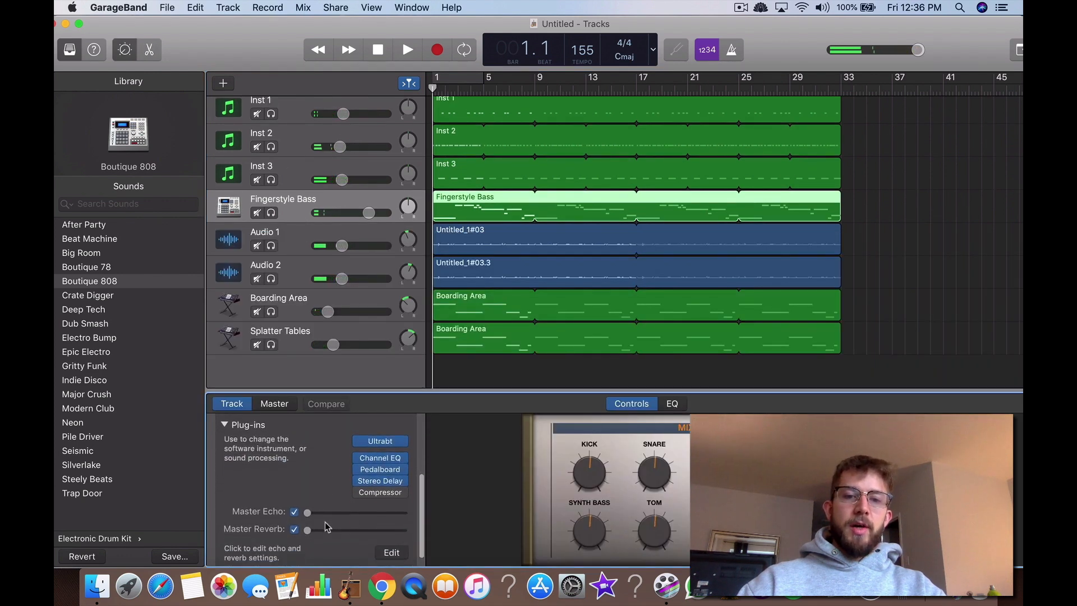
click(371, 492)
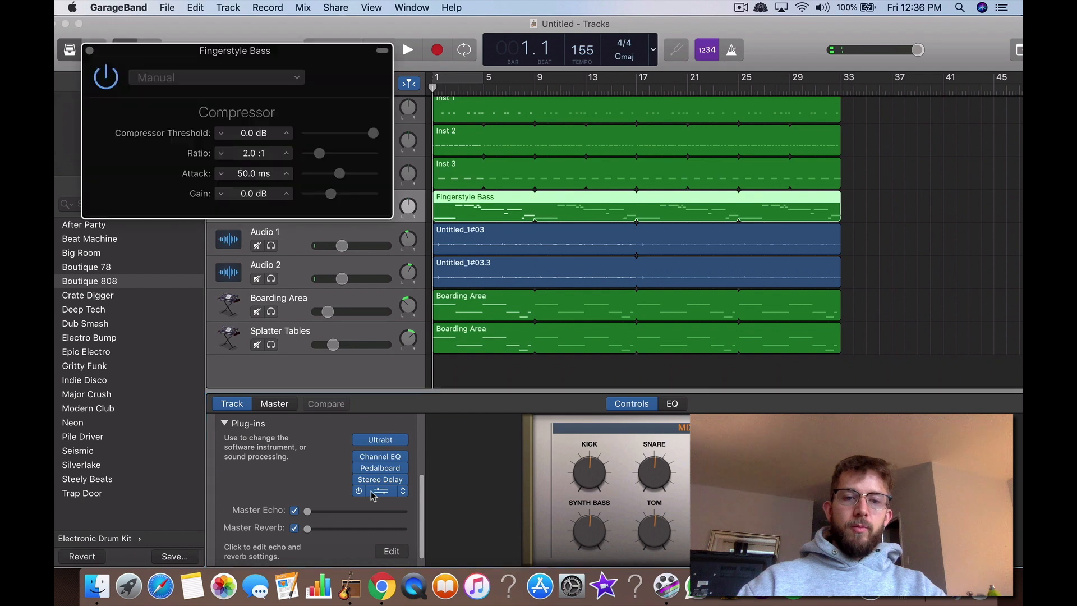
click(252, 79)
mouse_move(217, 254)
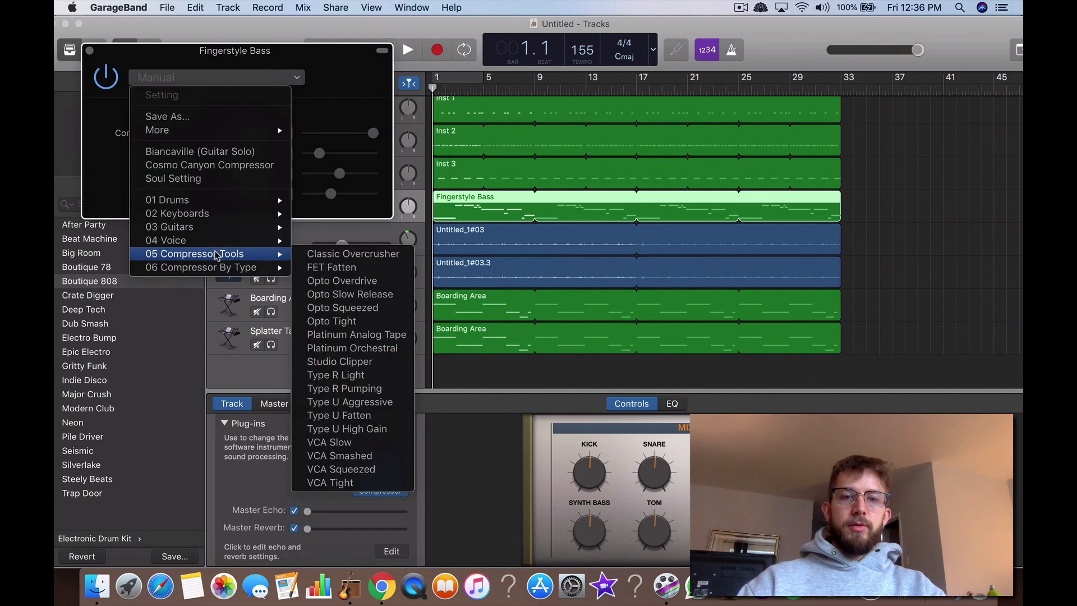
click(349, 402)
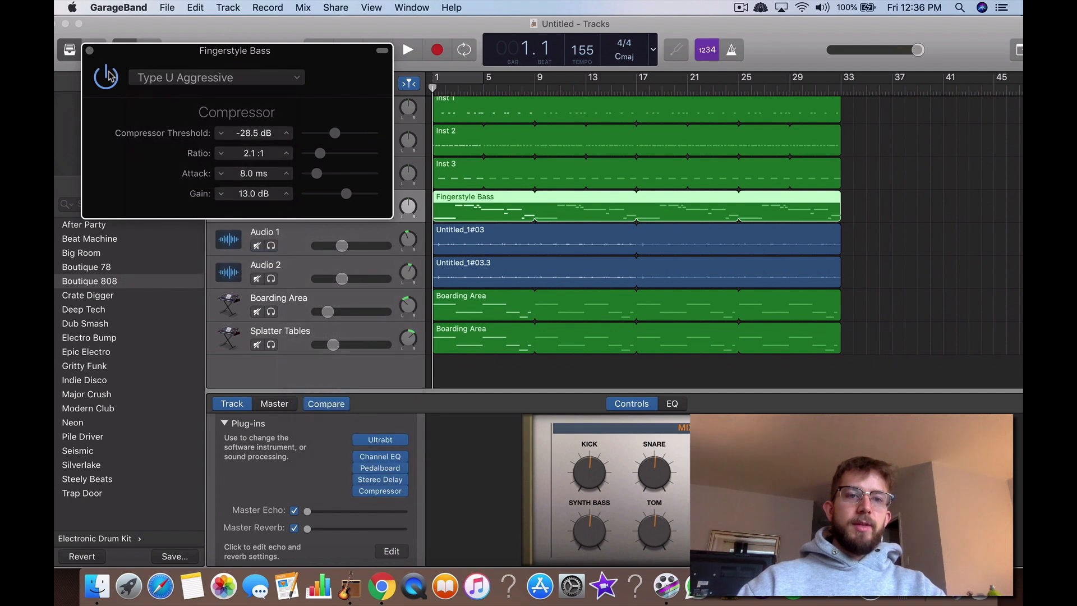
click(90, 51)
click(370, 501)
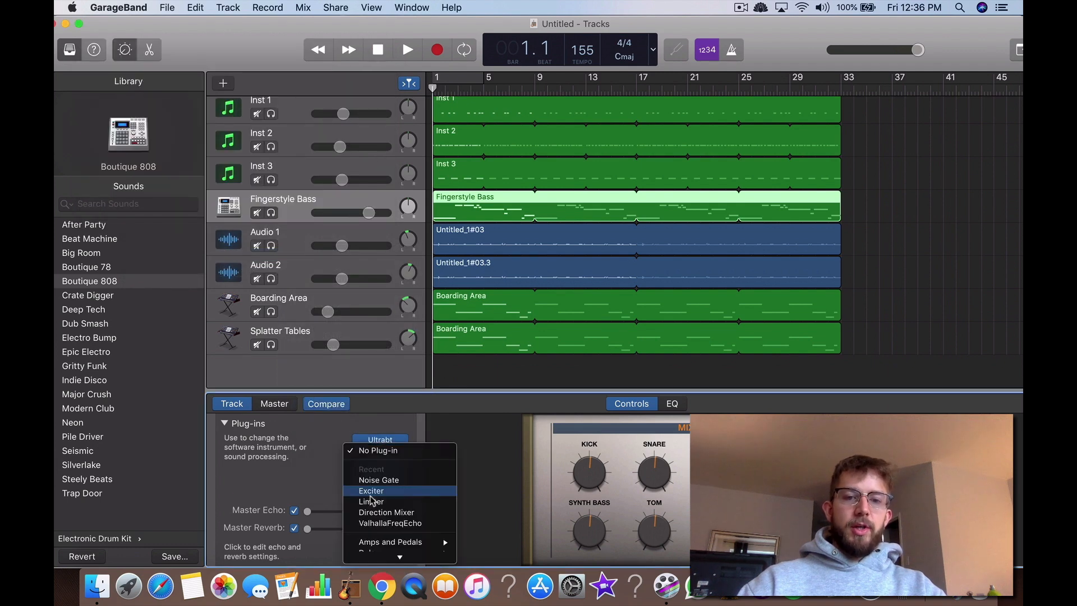
click(547, 436)
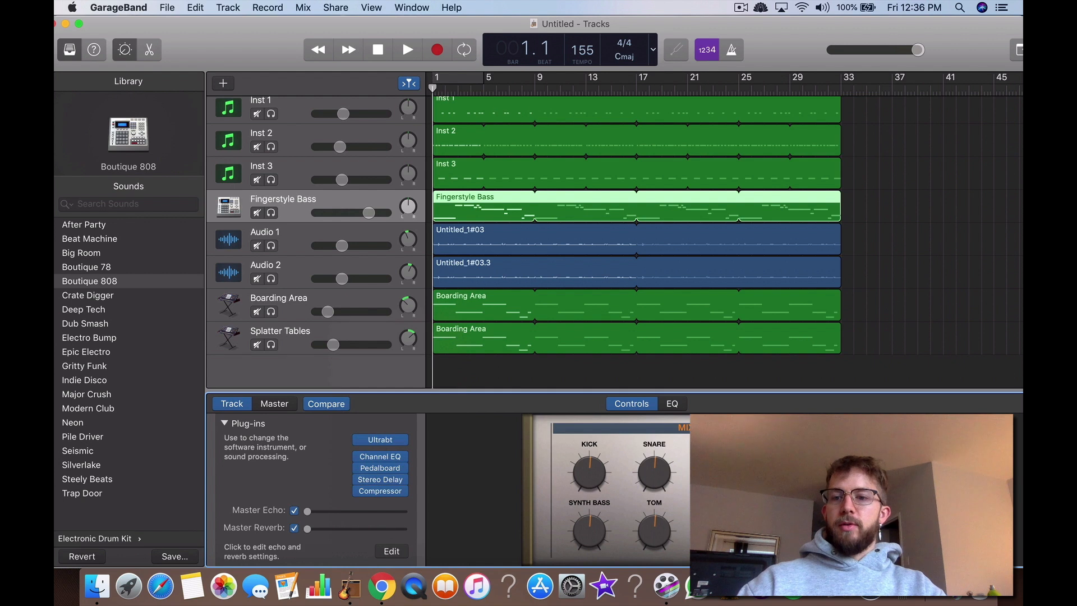
Step: Lower the Fingerstyle Bass track's volume slightly while the arrangement plays, and dismiss the alert
click(407, 52)
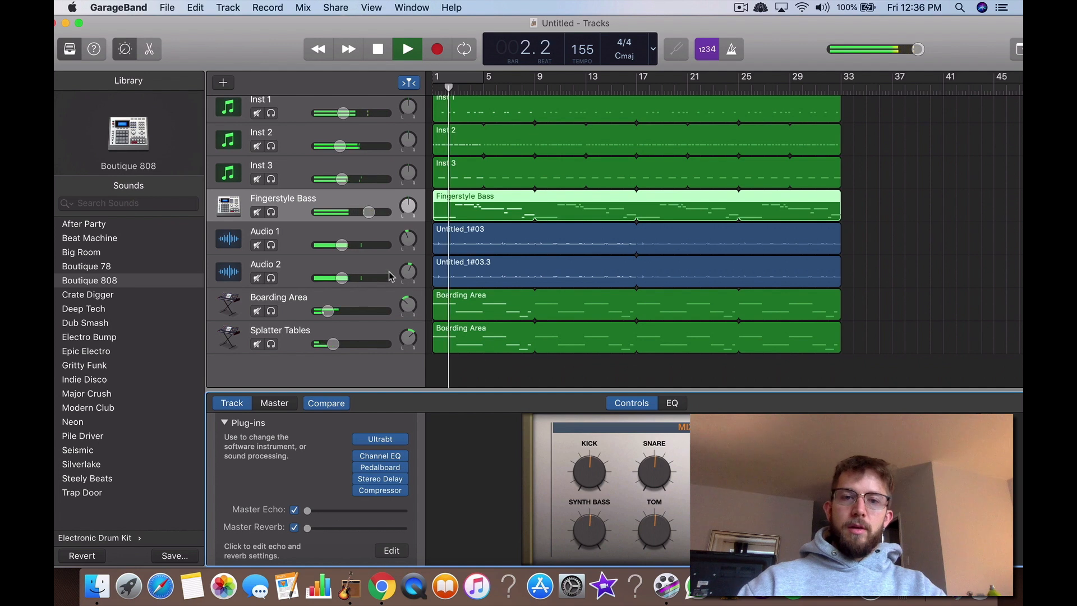
drag(368, 212, 349, 212)
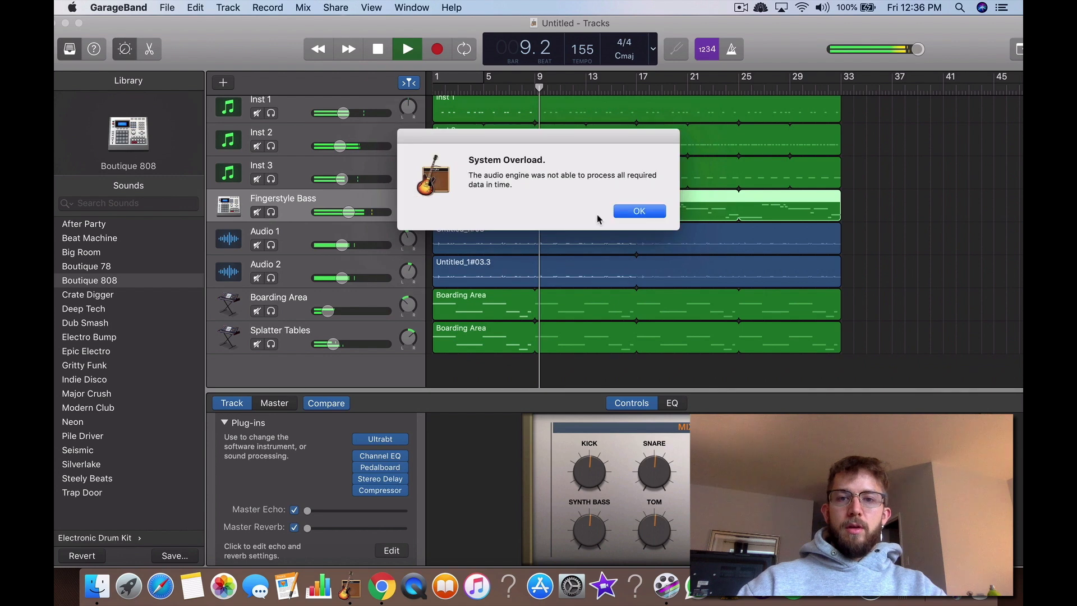
click(640, 211)
Step: Solo the Fingerstyle Bass and Inst 1 tracks and play them together from bar 1
click(271, 213)
click(378, 49)
key(space)
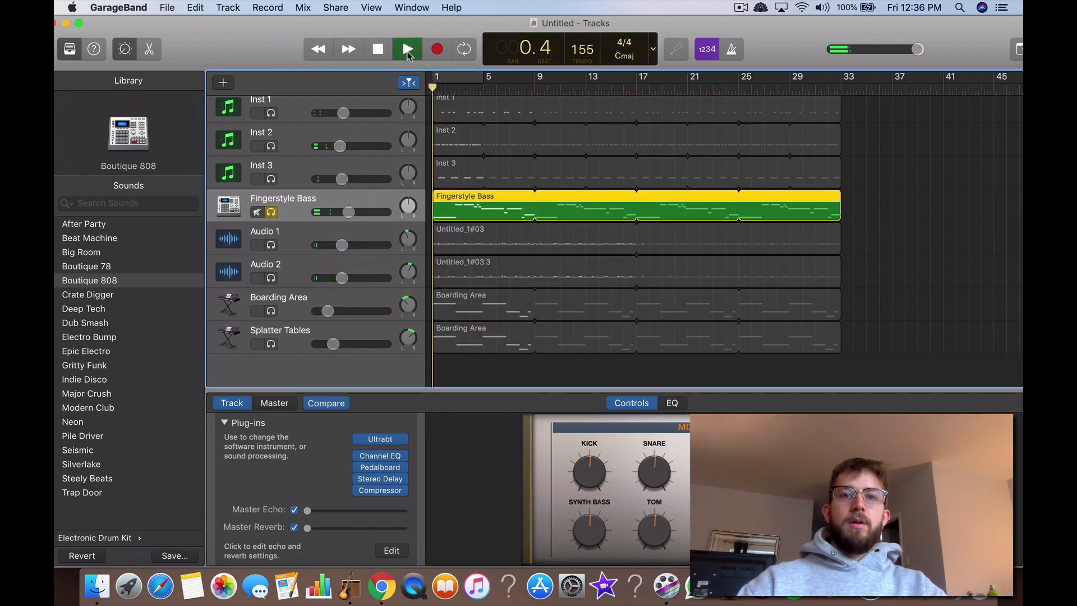
scroll(297, 151, up, 1)
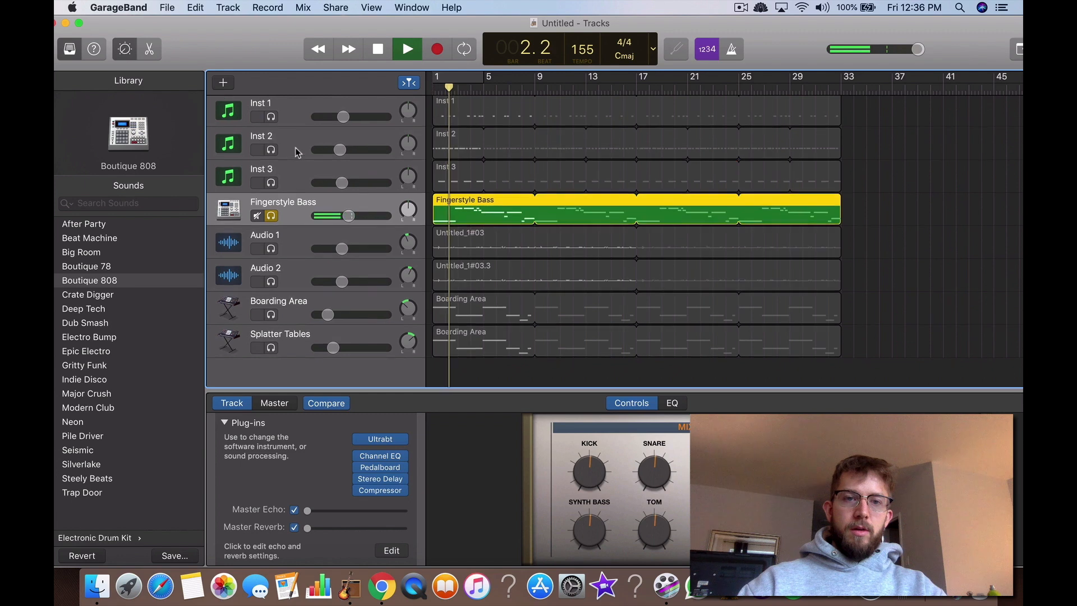
click(270, 119)
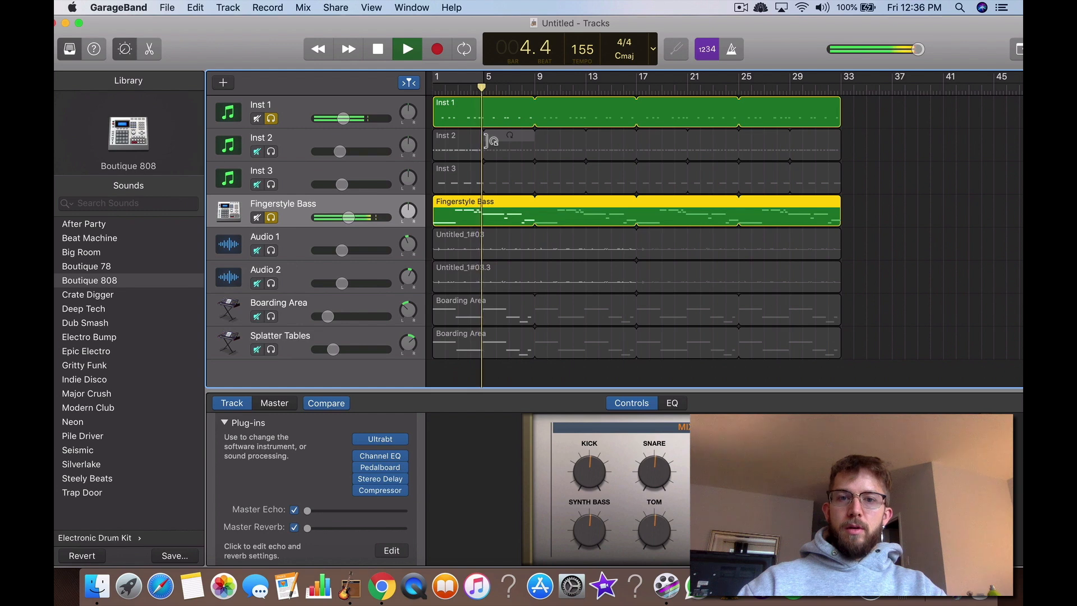
key(space)
Step: Copy the 12 kick notes from the Inst 1 region and paste them into the Fingerstyle Bass region from bar 1
click(455, 118)
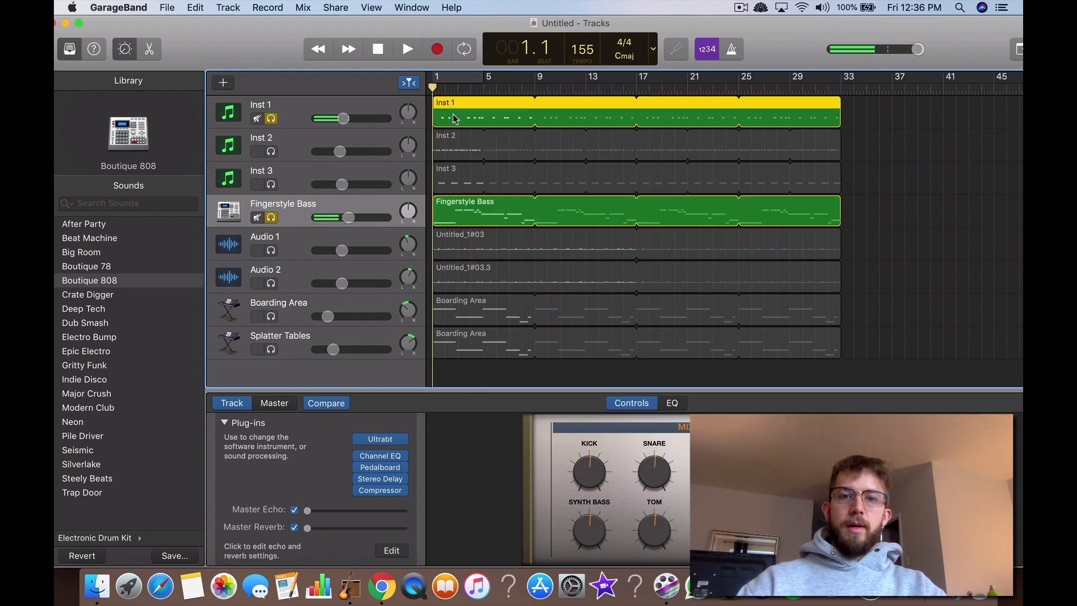
double_click(474, 119)
scroll(499, 300, down, 5)
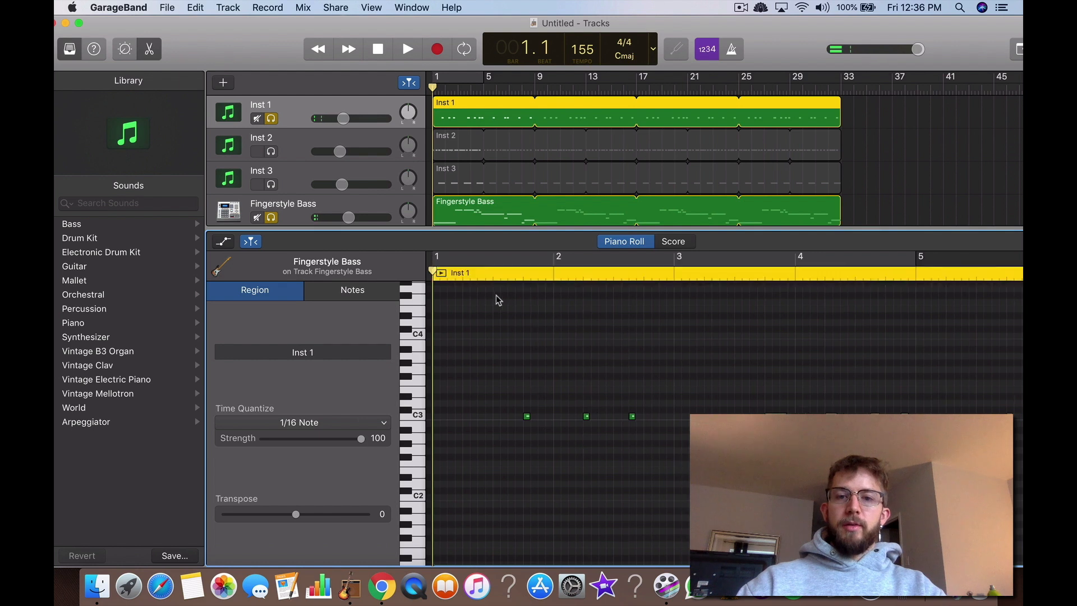
drag(468, 346, 819, 452)
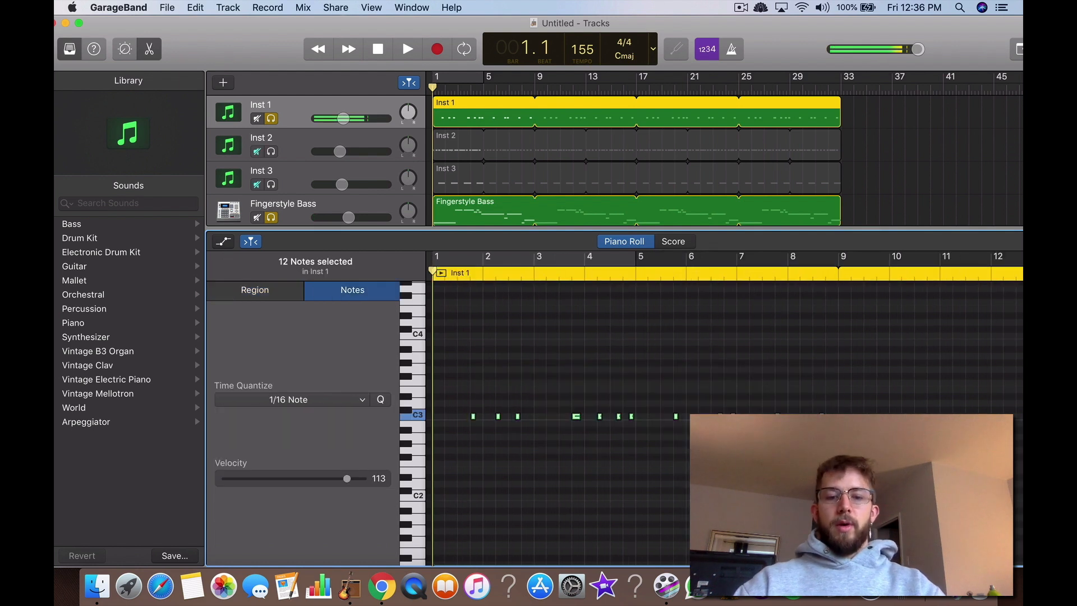
scroll(495, 157, down, 2)
click(494, 168)
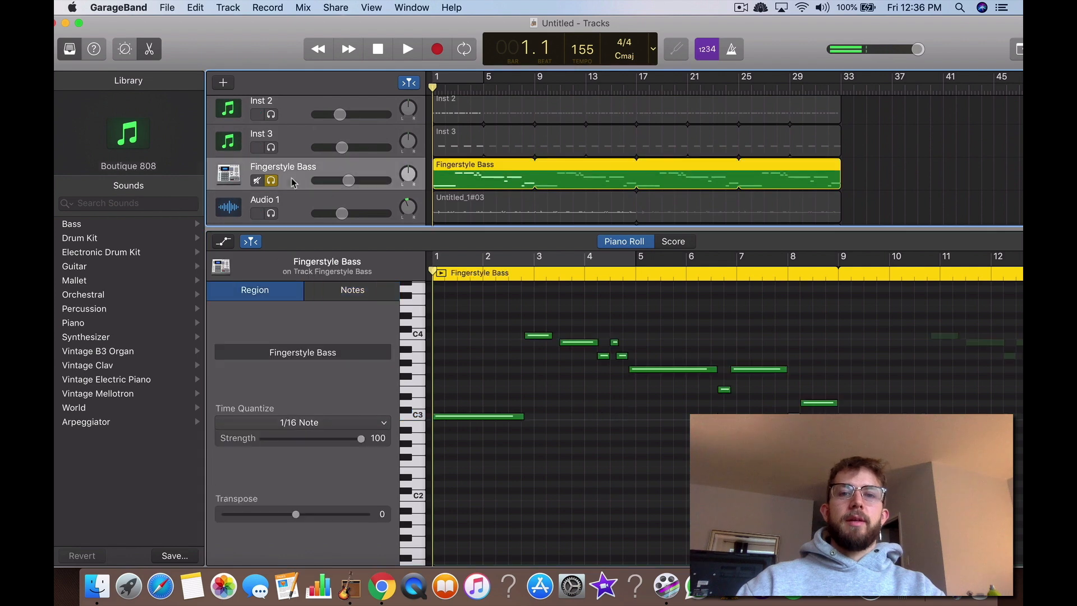
scroll(483, 392, up, 2)
key(super+v)
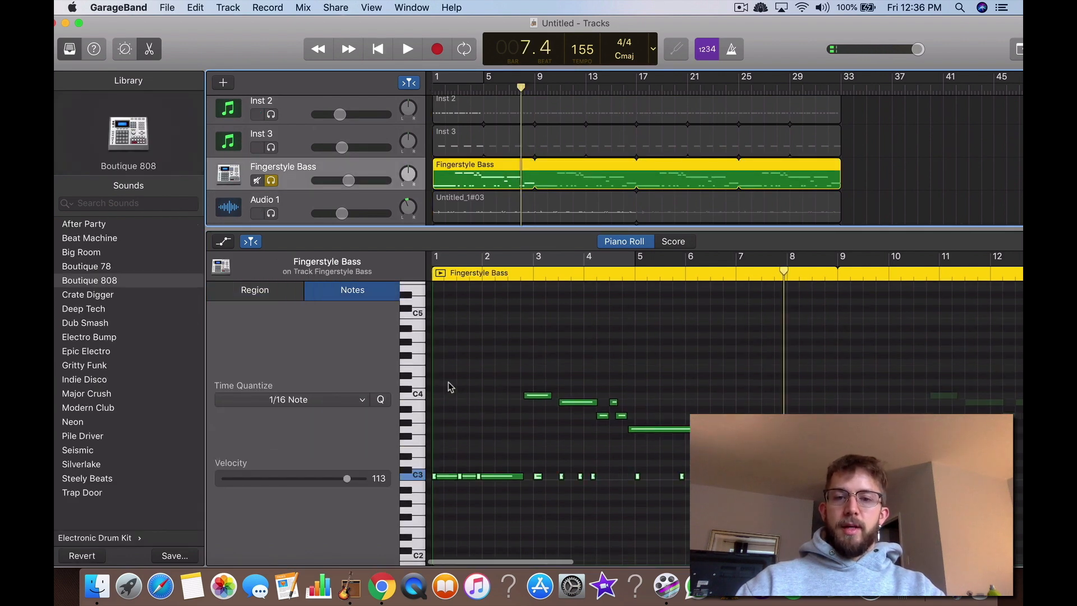
Step: Move the 12 pasted kick notes down to A#2, clear of the bass notes in the Fingerstyle Bass region
scroll(533, 412, down, 4)
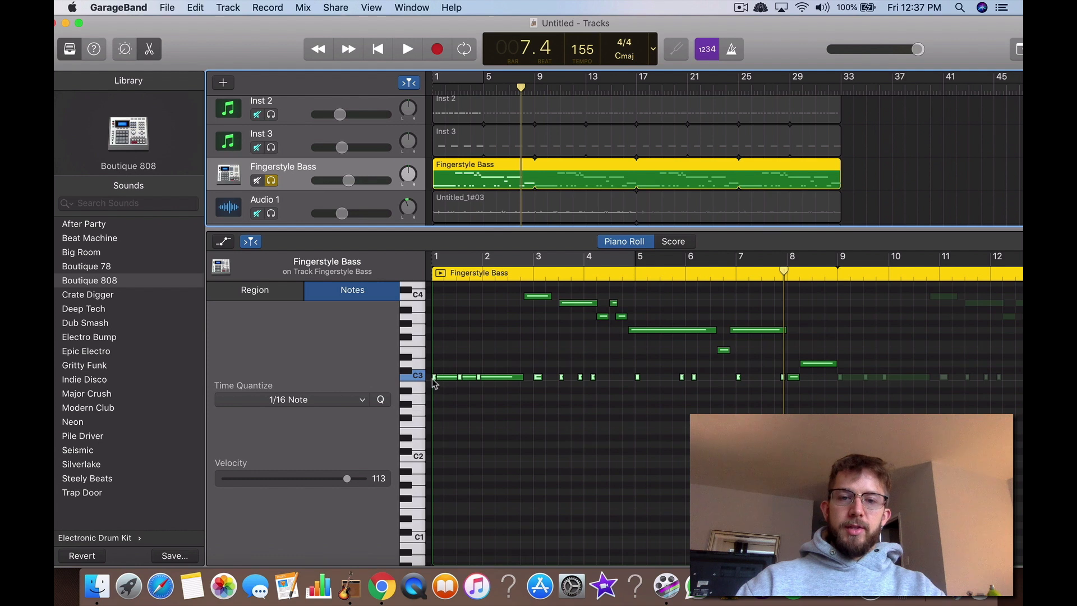
drag(434, 379, 433, 391)
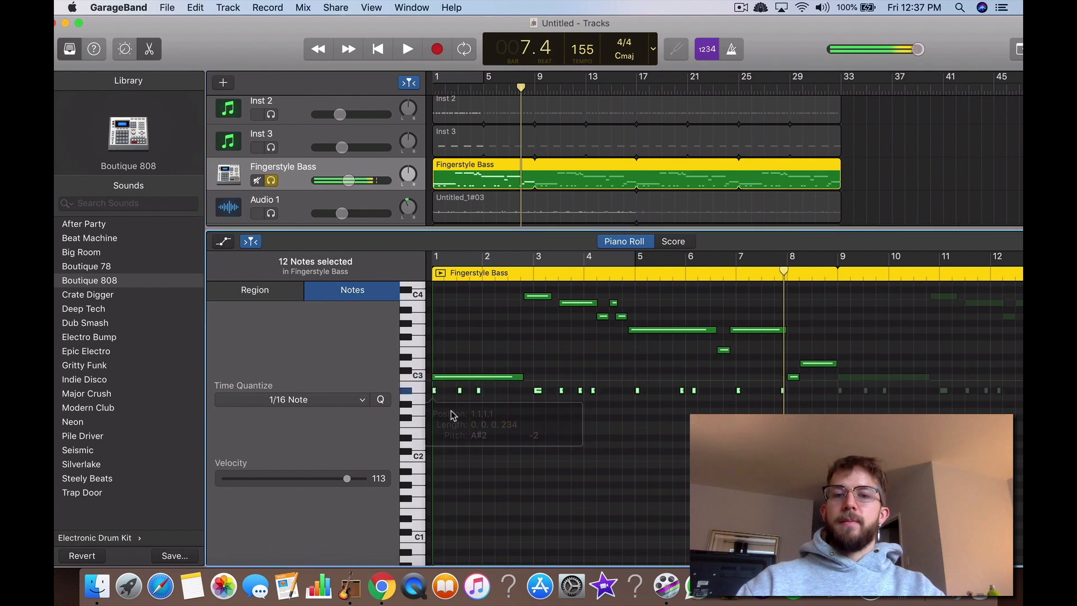
click(465, 422)
scroll(474, 440, up, 2)
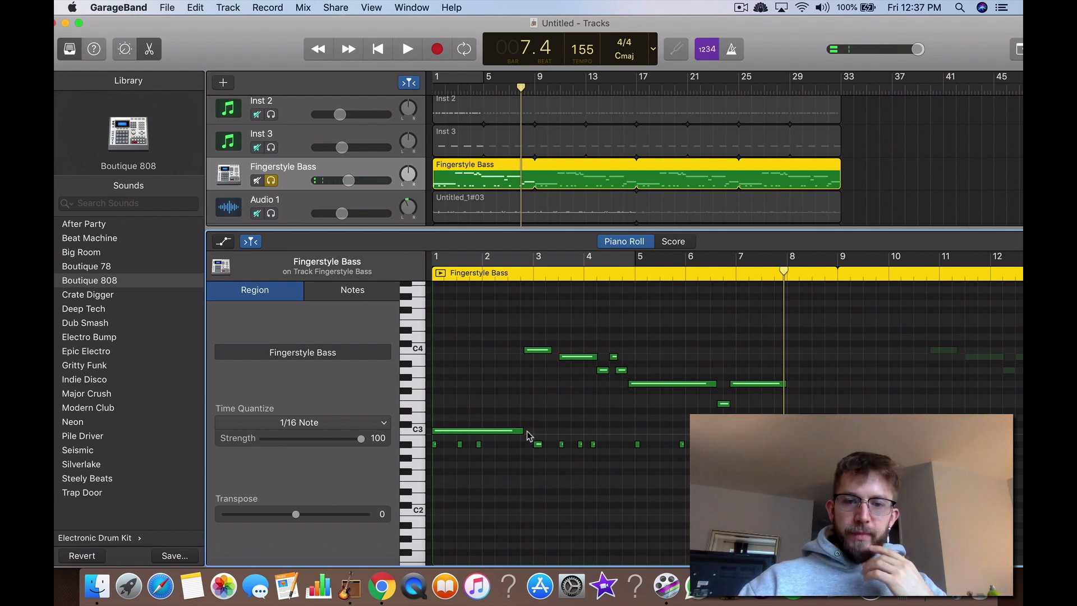
Step: Shorten the first C3 bass note and create two more C3 notes so each one starts on a copied kick note
scroll(518, 434, up, 3)
scroll(520, 436, left, 5)
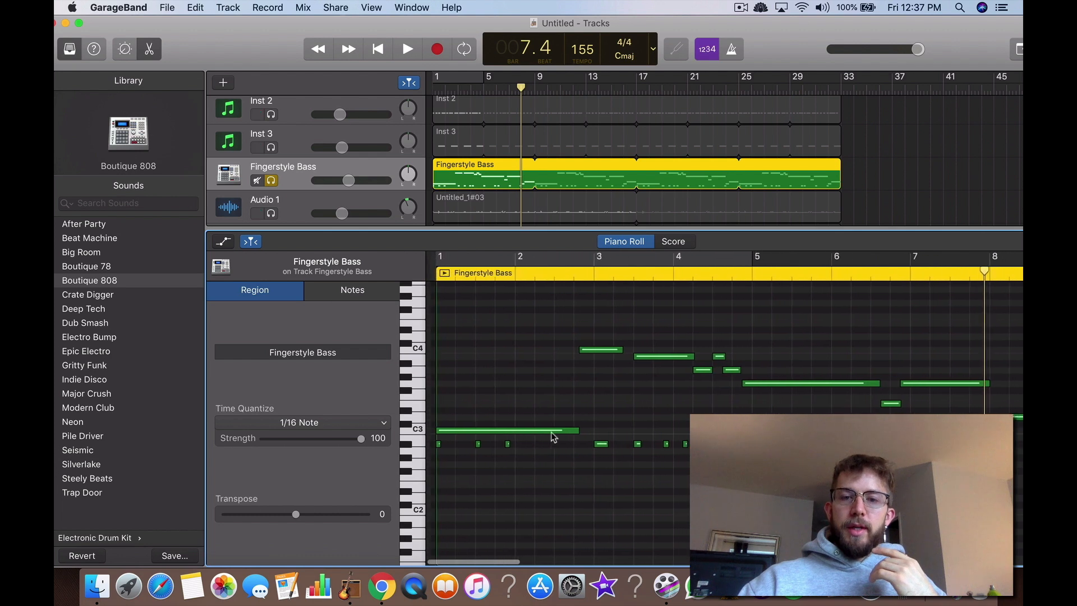
drag(571, 430, 500, 435)
right_click(475, 435)
click(512, 436)
scroll(500, 437, up, 3)
scroll(501, 437, left, 4)
right_click(530, 432)
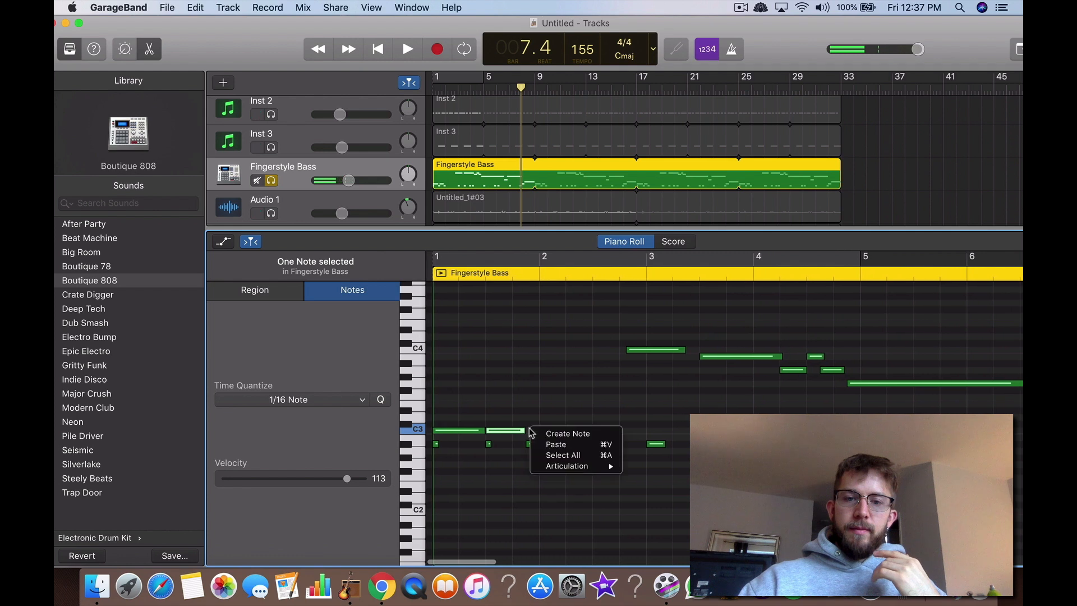
click(540, 434)
scroll(637, 440, up, 3)
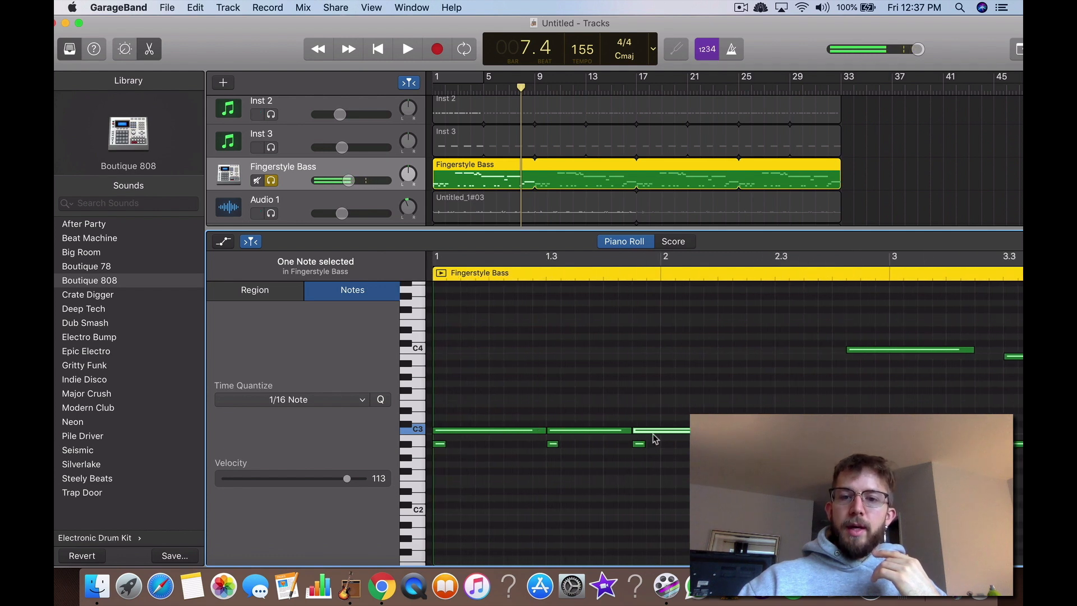
click(673, 456)
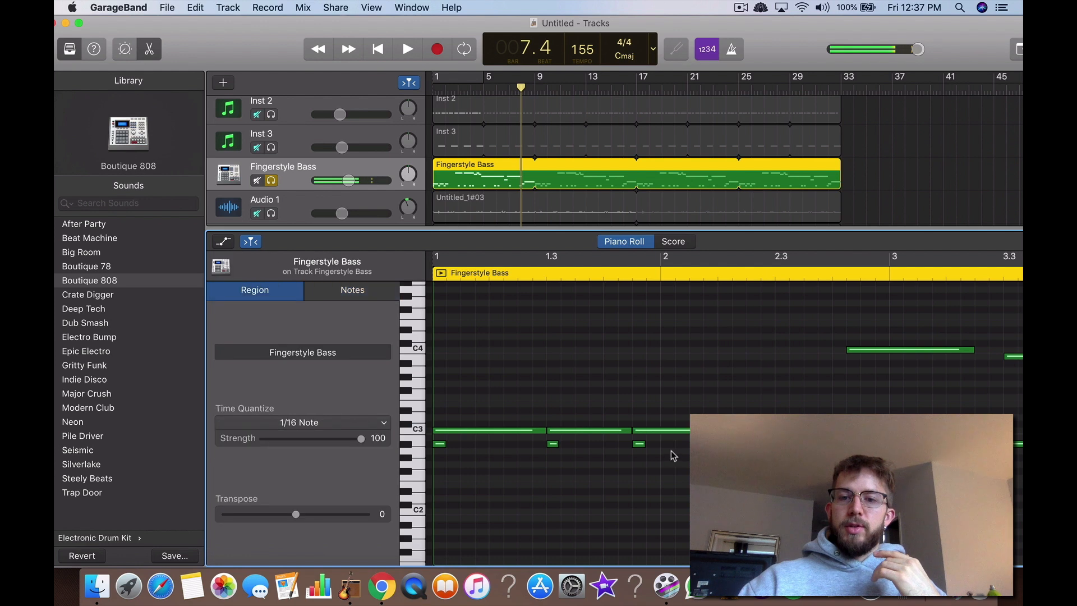
Step: Delete the three copied kick notes beneath the opening C3 bass notes in bar 1
drag(443, 448, 444, 446)
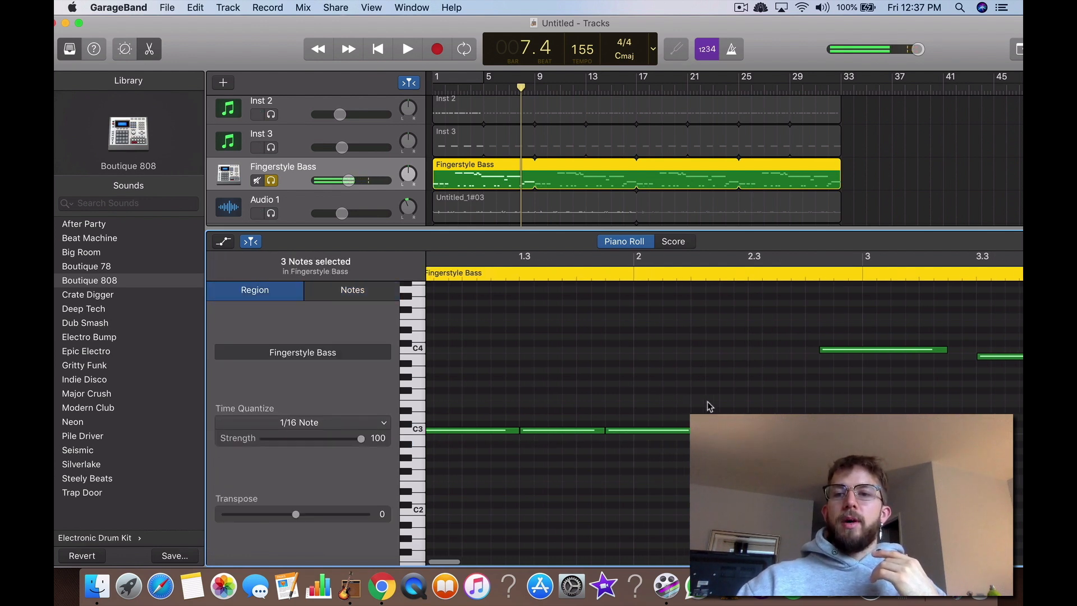
scroll(710, 406, right, 3)
scroll(710, 406, right, 5)
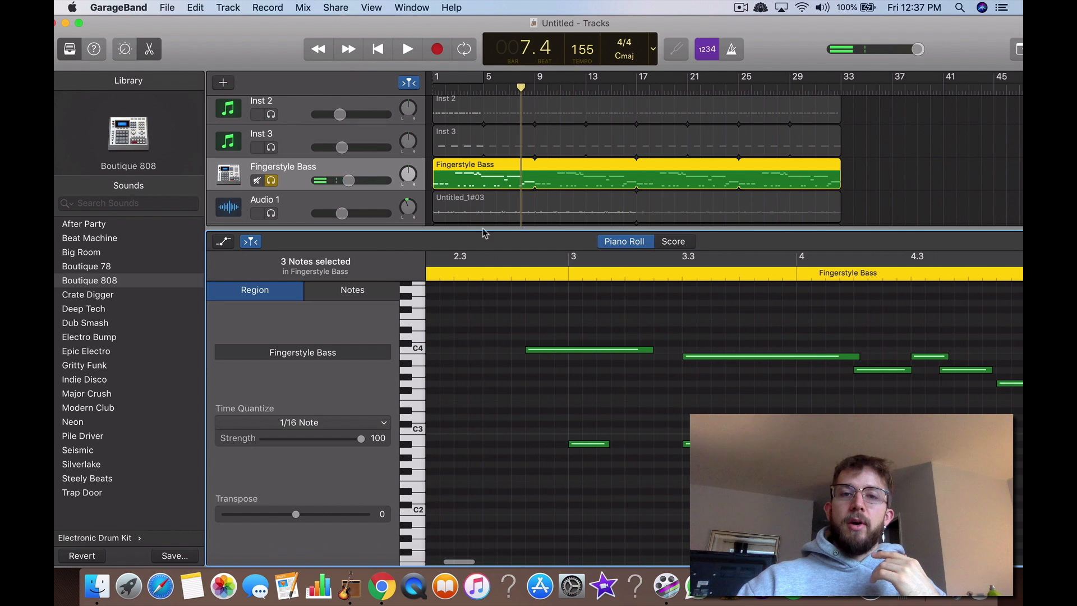
Step: Split the C4 bass note at bar 3 by shortening it and creating a second C4 note starting at bar 3
click(455, 88)
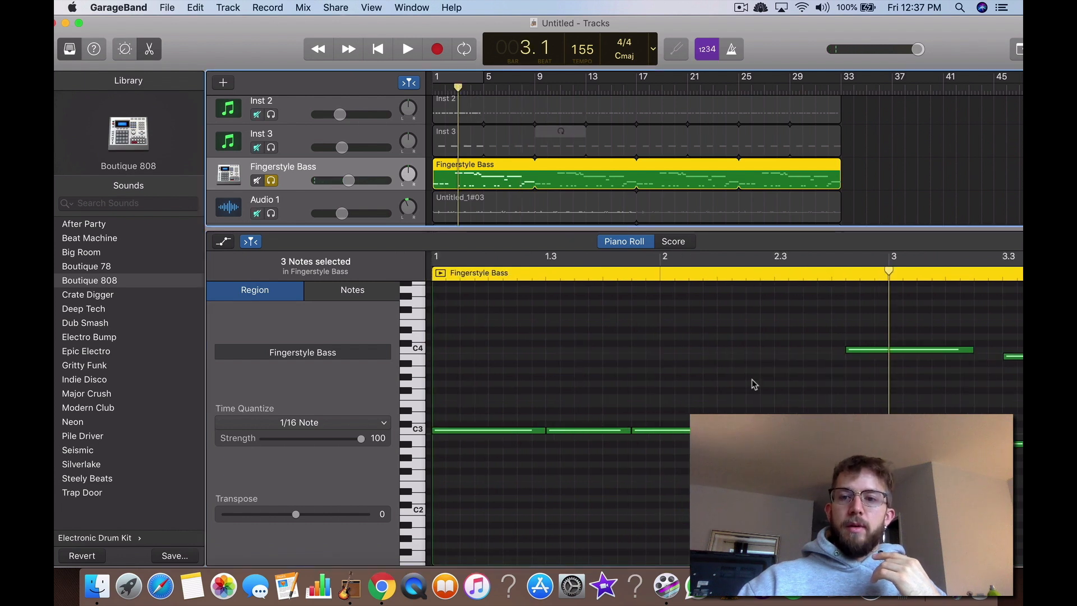
scroll(754, 385, right, 5)
mouse_move(706, 350)
mouse_down()
mouse_move(624, 351)
mouse_move(723, 352)
mouse_up()
right_click(641, 356)
click(643, 356)
click(701, 381)
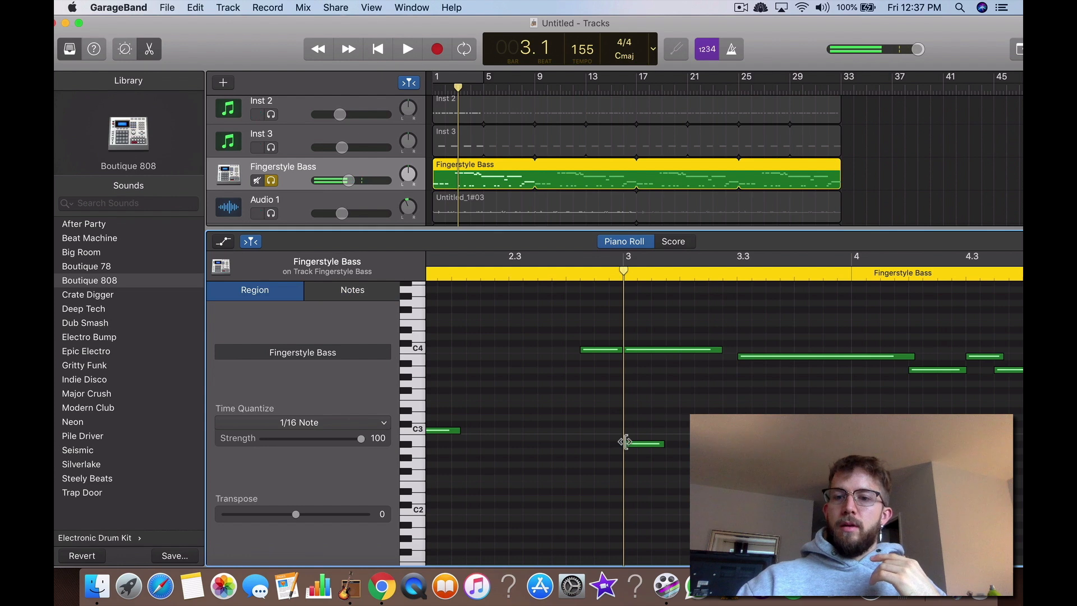
Step: Delete the copied kick notes beneath the bassline in bars 3 and 4
scroll(685, 441, right, 3)
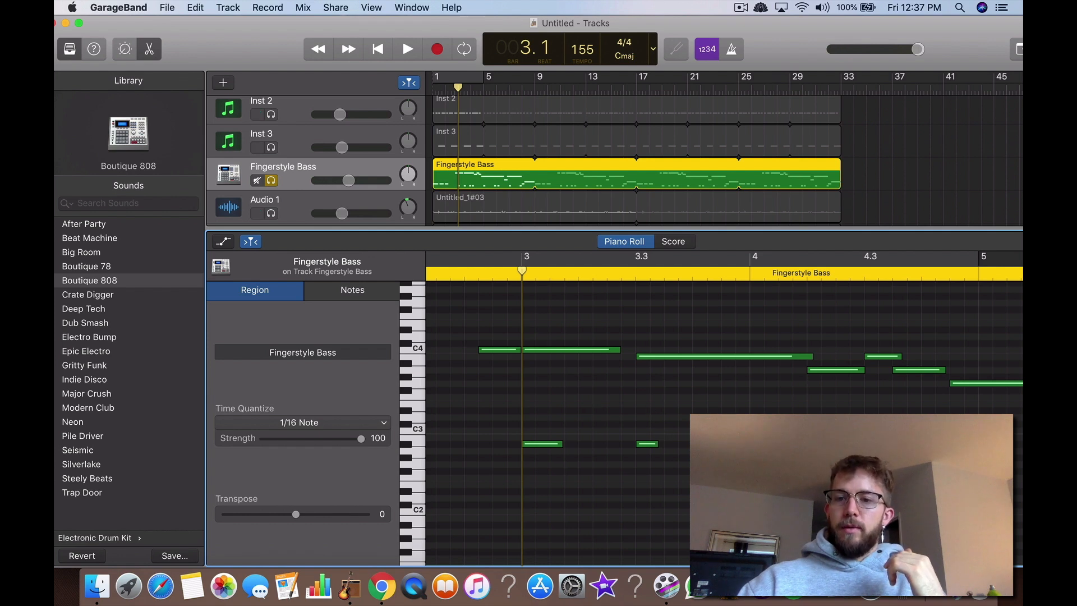
drag(701, 432, 740, 456)
scroll(623, 438, right, 2)
scroll(623, 437, left, 3)
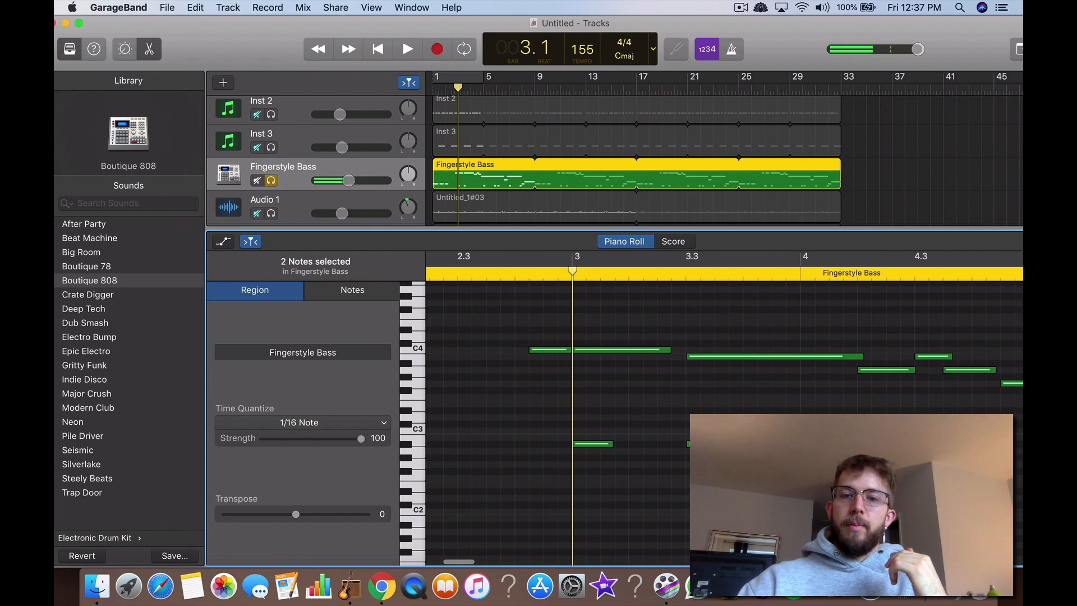
drag(704, 420, 573, 451)
key(Delete)
scroll(560, 455, left, 8)
scroll(560, 455, right, 5)
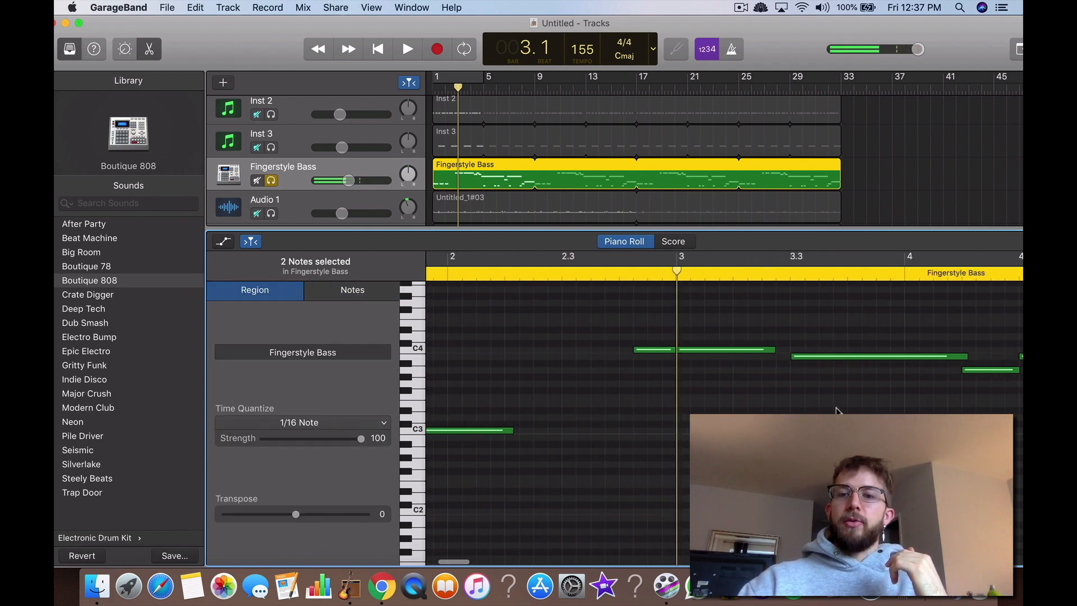
Step: Split the long bass note at bar 5 into two notes and delete the copied kick note beneath it
scroll(836, 409, right, 8)
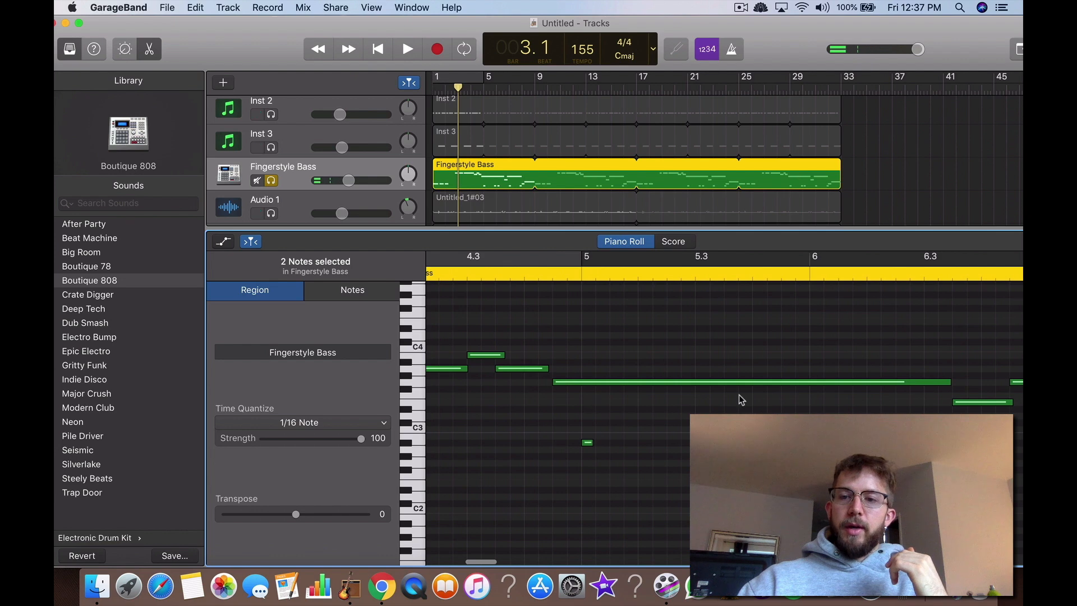
mouse_move(948, 382)
mouse_down()
mouse_move(582, 383)
mouse_move(937, 382)
mouse_up()
right_click(587, 383)
click(603, 388)
click(613, 484)
drag(620, 440, 563, 451)
key(Delete)
Step: Shorten the bass note starting at bar 5 and create a same-pitch note at position 5.4.3
scroll(677, 412, right, 3)
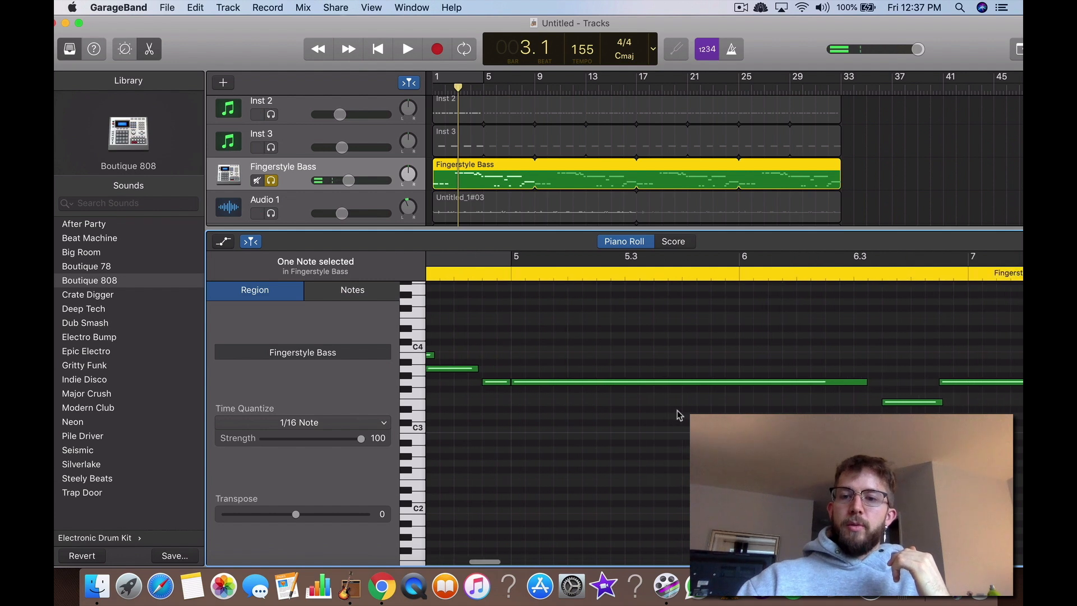
drag(864, 380, 711, 382)
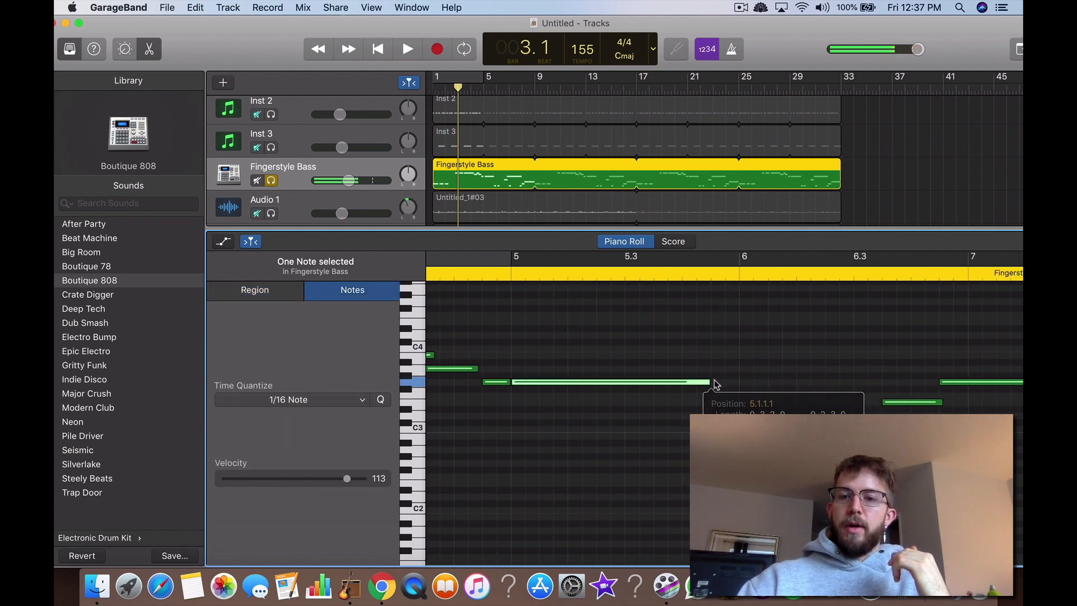
click(719, 387)
right_click(719, 388)
click(743, 386)
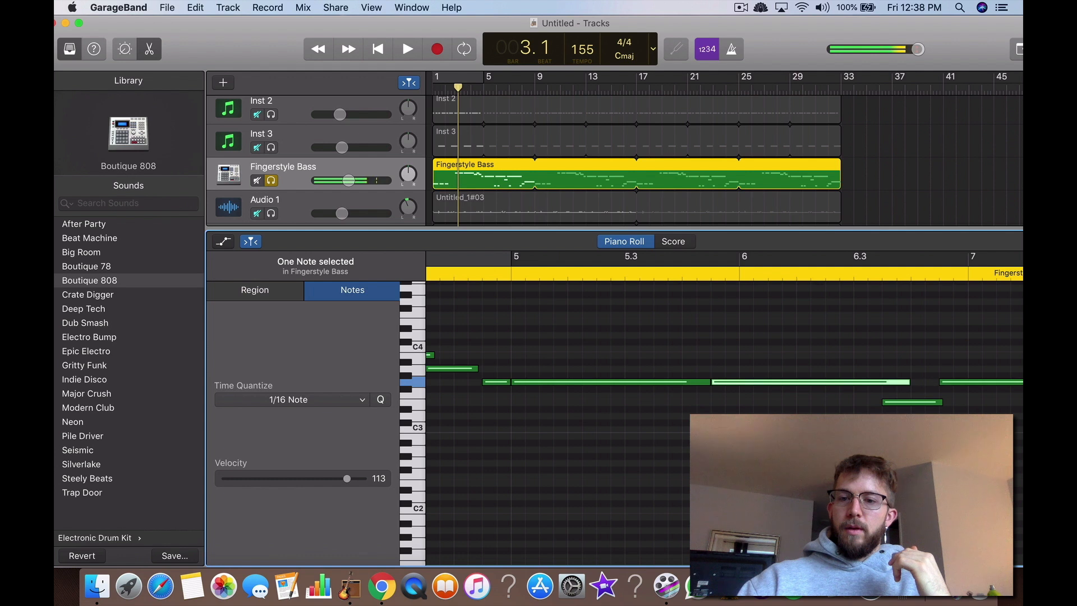
click(742, 393)
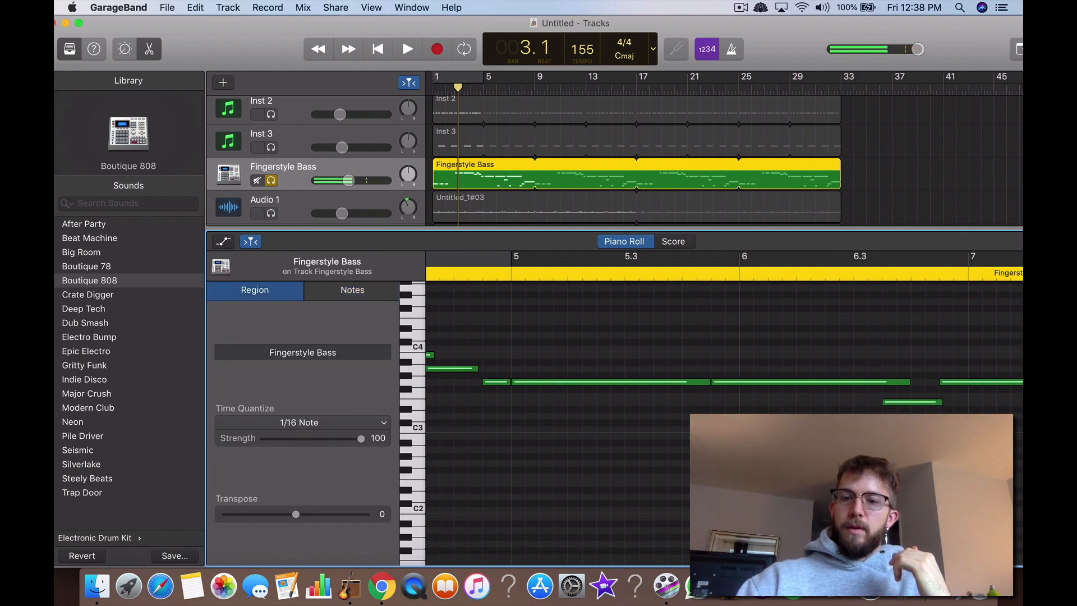
Step: Shorten the bass note at 5.4.3 and create another same-pitch note in bar 6, trimming its end
click(907, 383)
click(923, 377)
drag(908, 382, 797, 383)
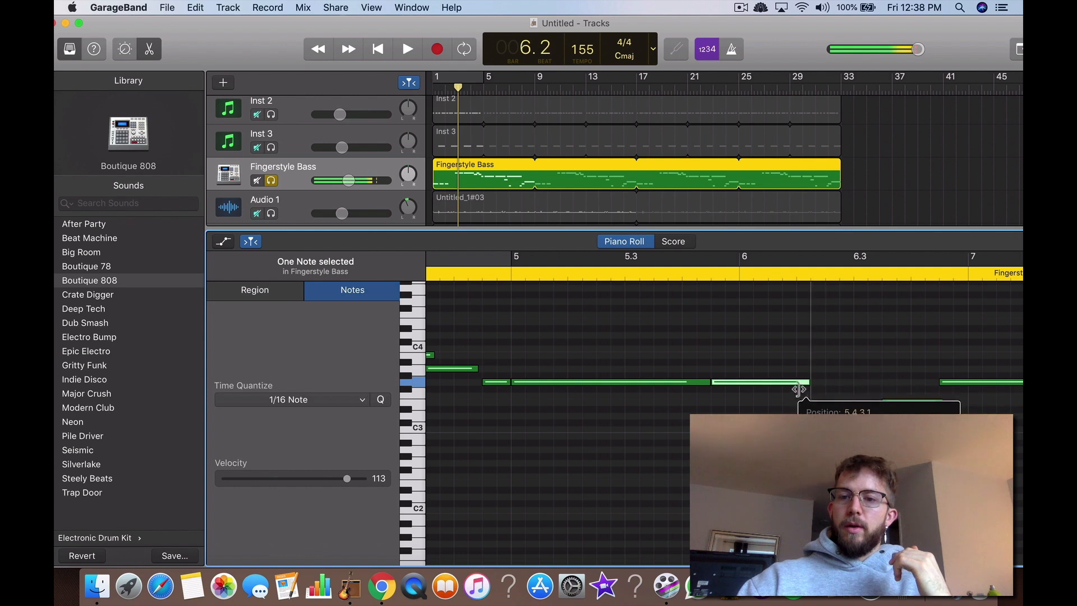
right_click(798, 385)
click(815, 390)
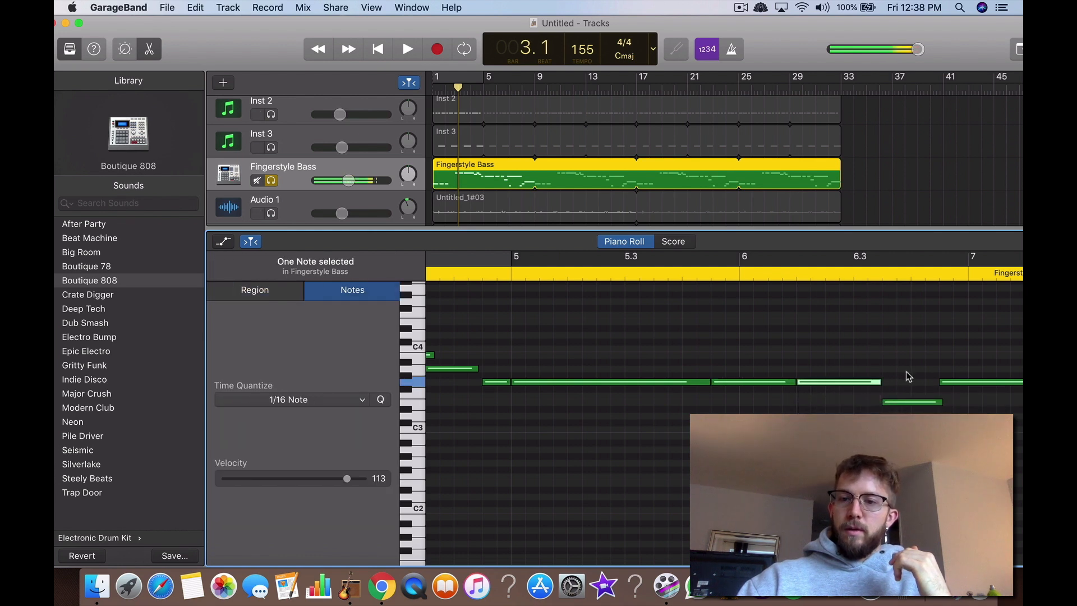
mouse_move(879, 381)
mouse_down()
mouse_move(896, 383)
mouse_move(632, 385)
mouse_move(871, 389)
mouse_up()
click(909, 421)
Step: Create a same-pitch bass note starting at bar 7 to split the long one, and delete the copied kick notes in bar 7
scroll(909, 424, right, 6)
click(639, 389)
right_click(648, 389)
click(668, 390)
click(659, 449)
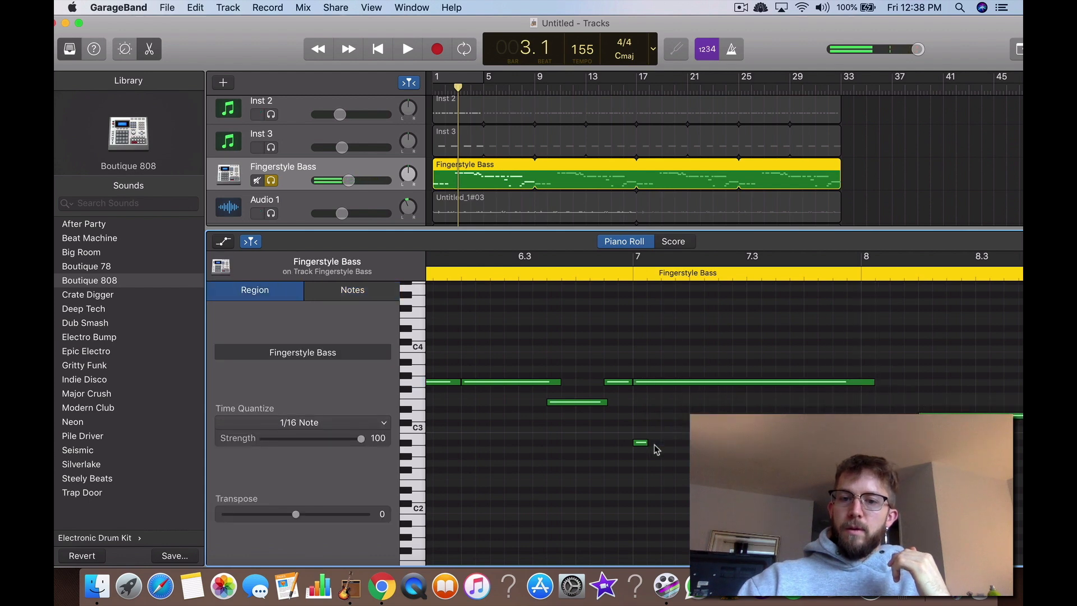
click(640, 442)
scroll(597, 452, right, 5)
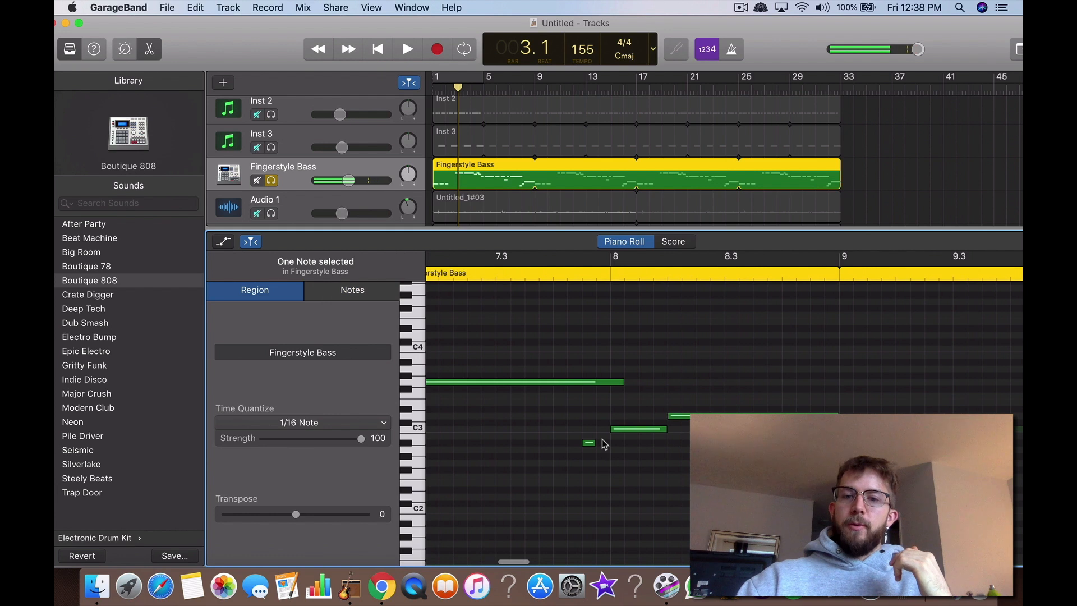
key(Delete)
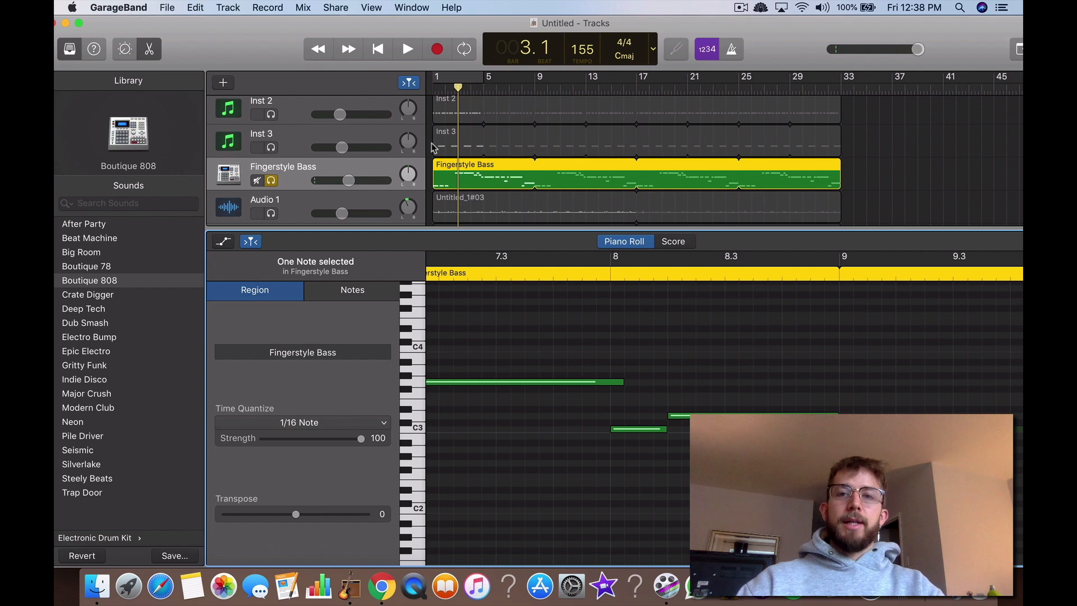
Step: Unsolo the Fingerstyle Bass and Inst 1 tracks and play the full arrangement from bar 1
click(274, 180)
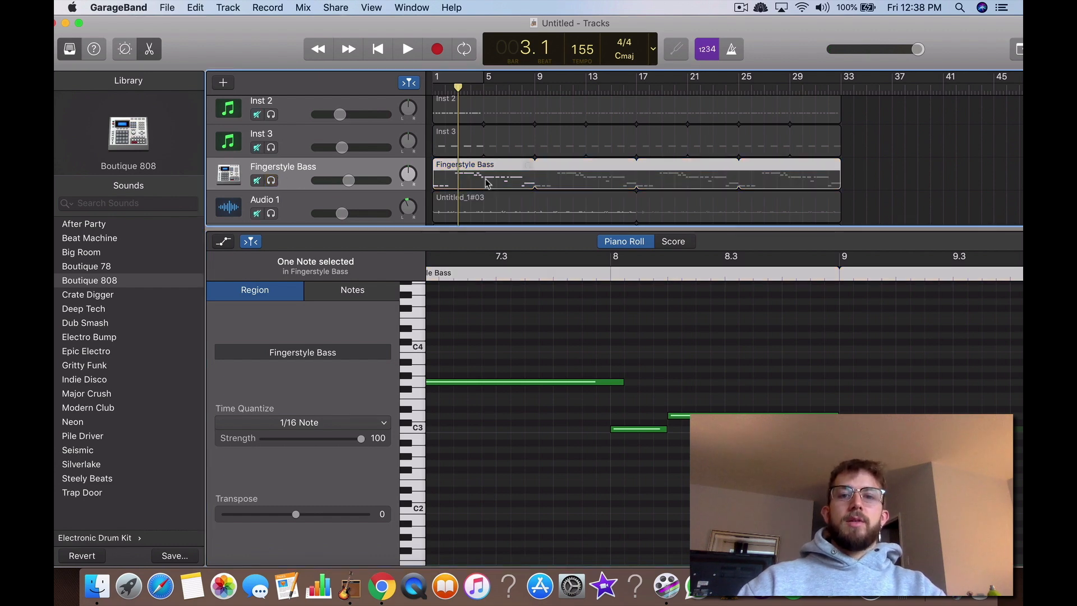
scroll(275, 181, up, 4)
click(272, 118)
key(Return)
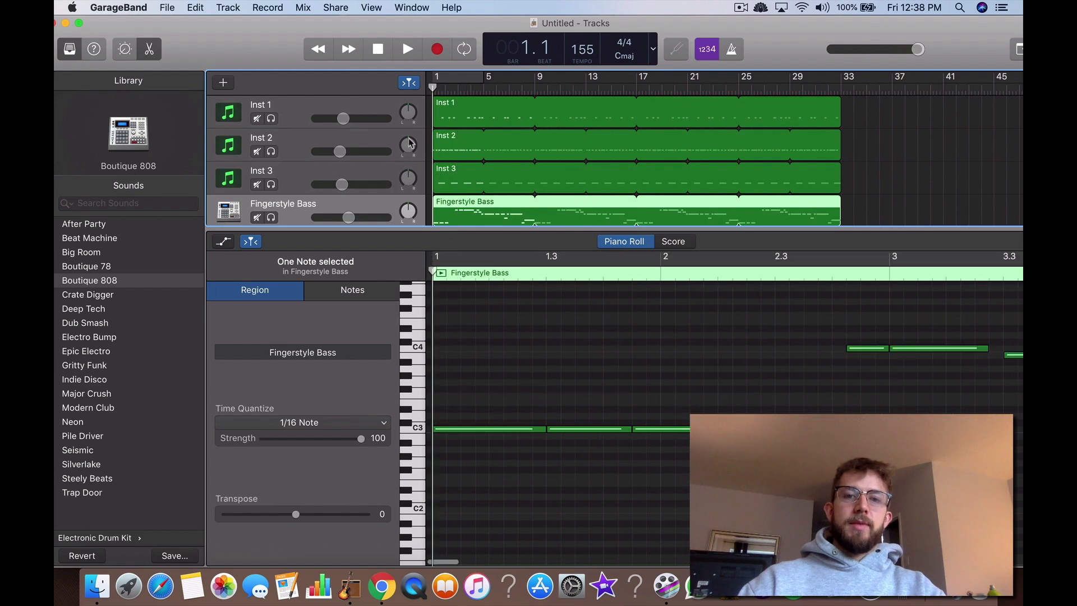
drag(456, 227, 456, 418)
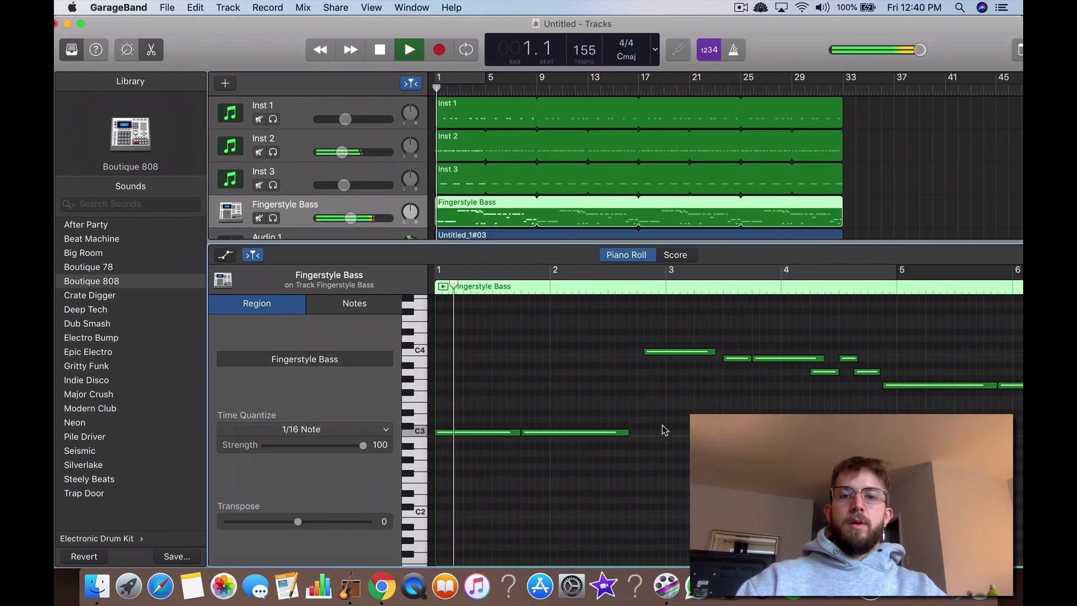
Step: Delete four low notes in the Fingerstyle Bass region while the arrangement plays
scroll(713, 391, up, 2)
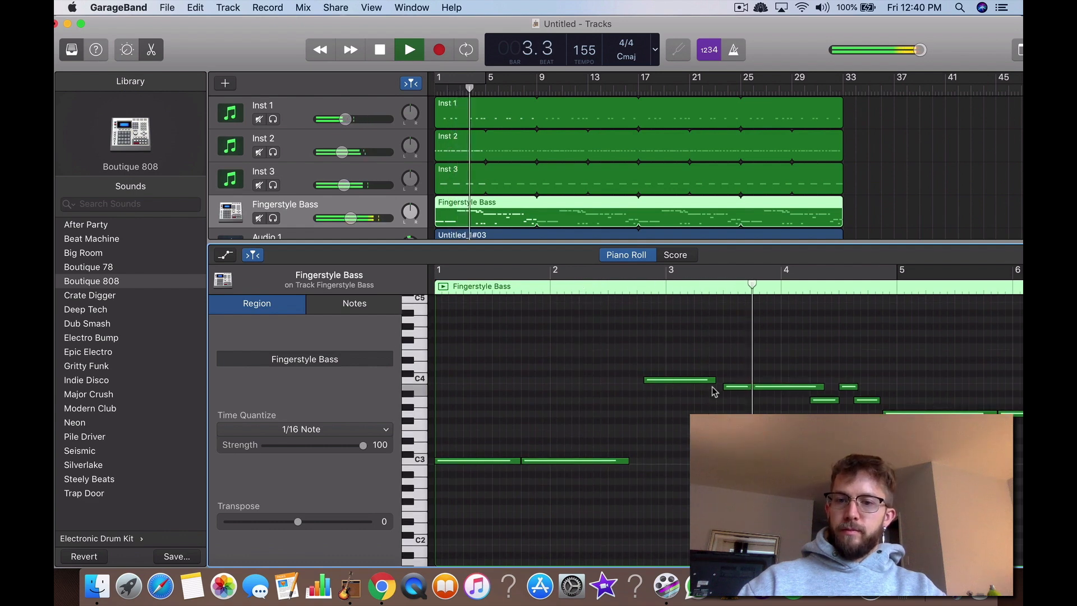
scroll(713, 389, right, 2)
drag(634, 425, 785, 480)
key(Delete)
Step: Replay from bar 3 and remove the short separate bass note just before bar 7, leaving one longer note there
click(459, 90)
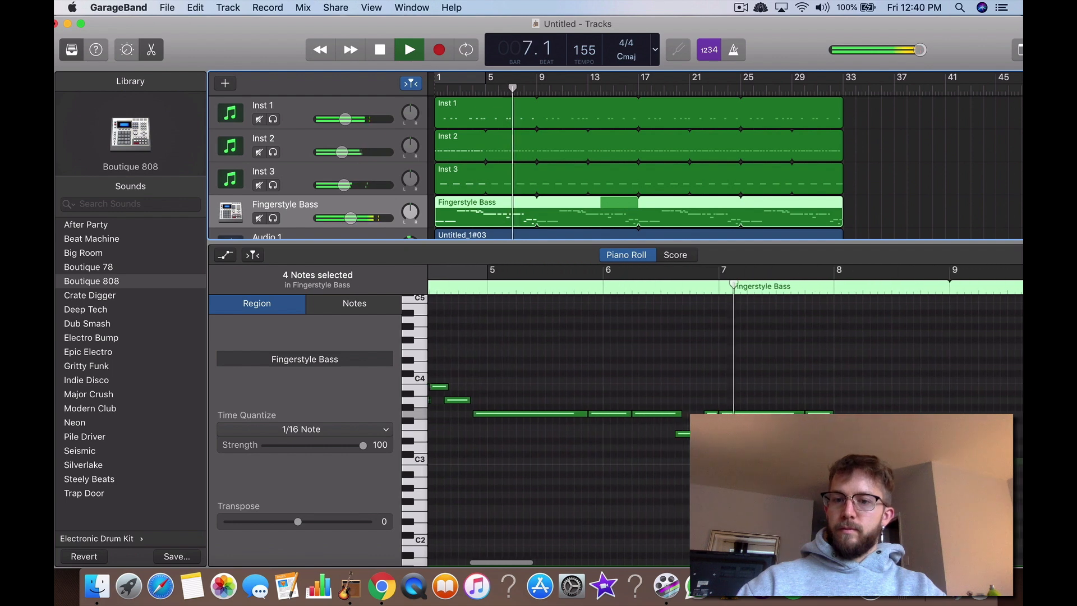
drag(699, 397, 715, 416)
key(Delete)
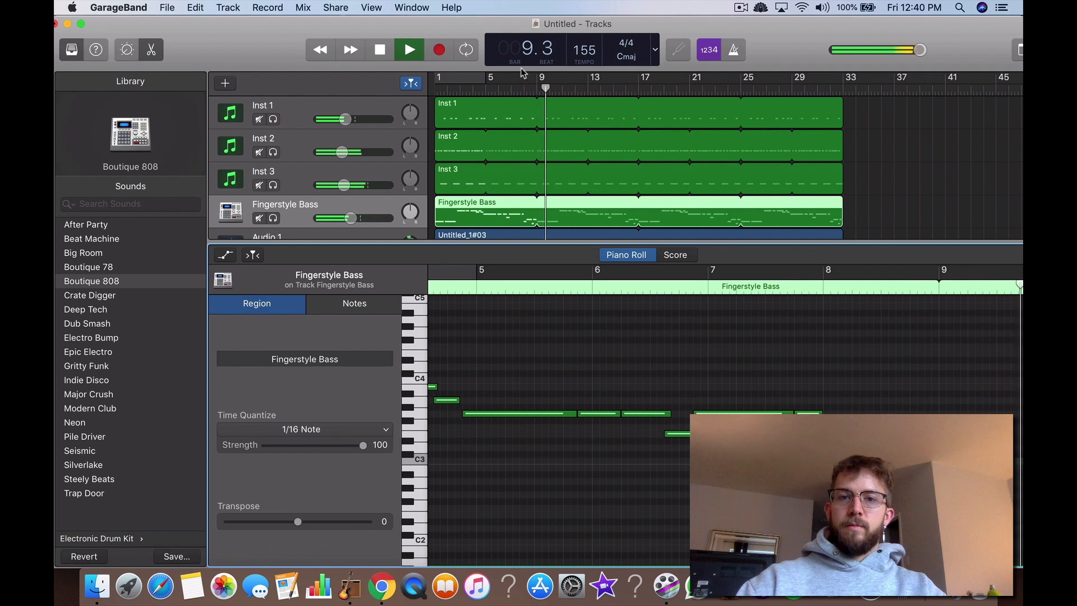
Step: Replay the arrangement from bar 6 and delete the low note beneath the bassline in the second half of bar 8
click(514, 91)
click(505, 91)
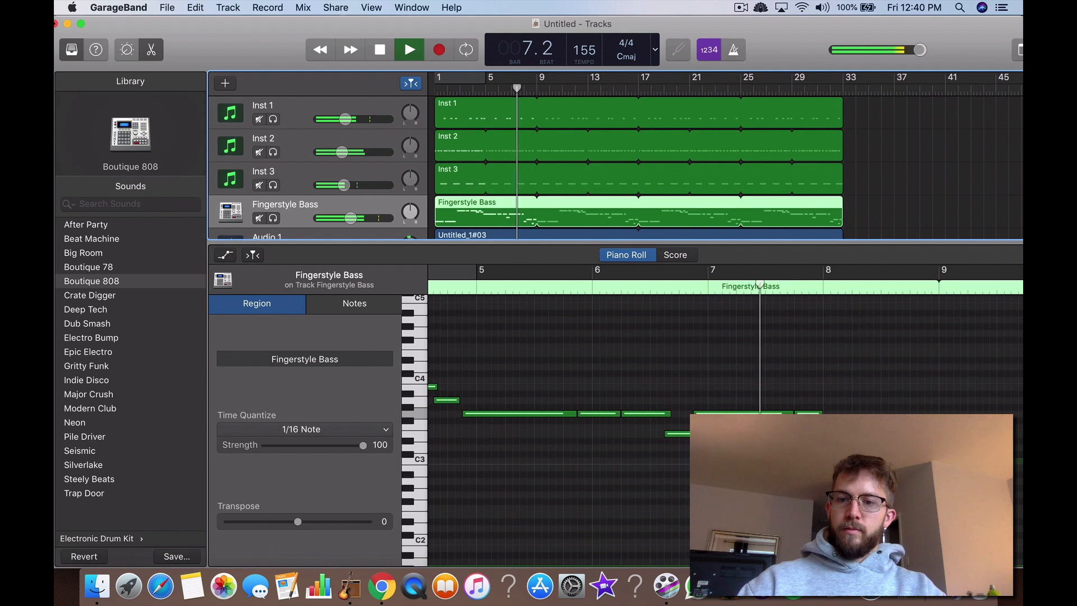
scroll(683, 476, right, 1)
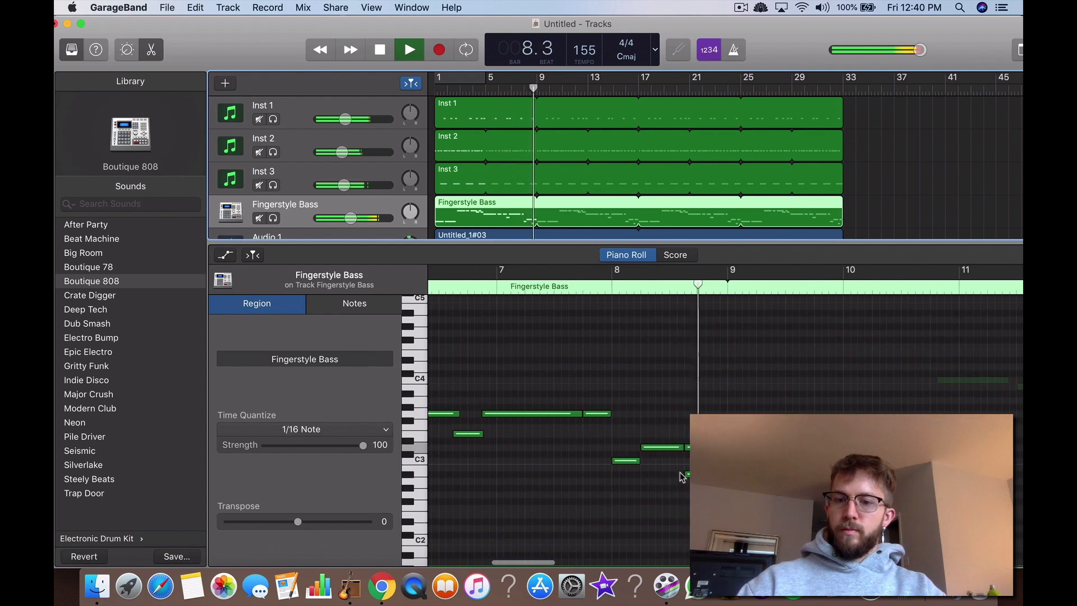
click(687, 474)
key(Delete)
Step: Replay the arrangement from about bar 7 and again from bar 1 to check the edited Fingerstyle Bass notes
click(510, 85)
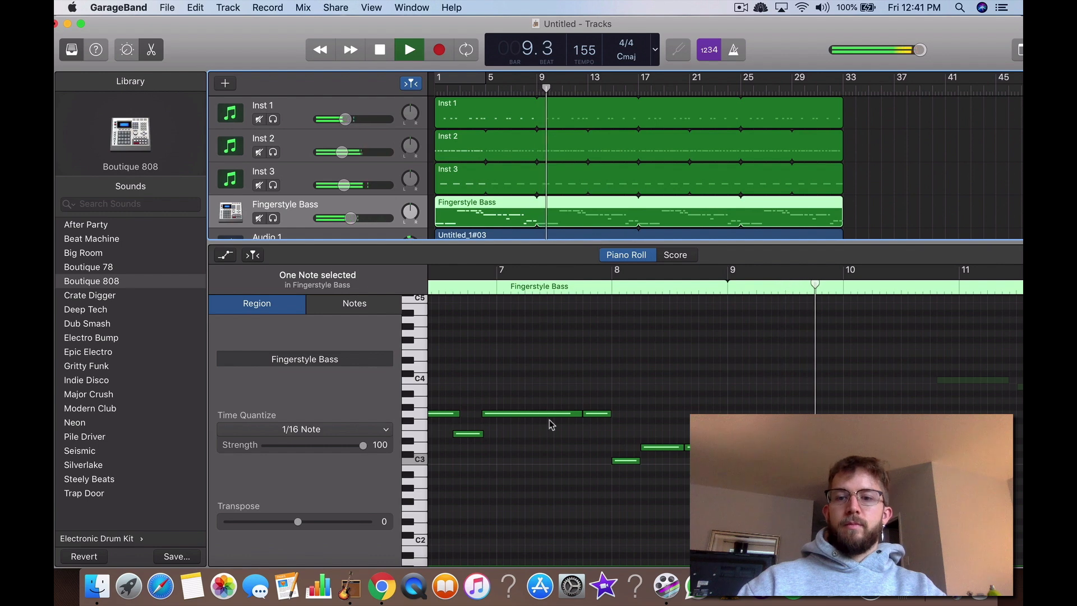
scroll(551, 425, right, 6)
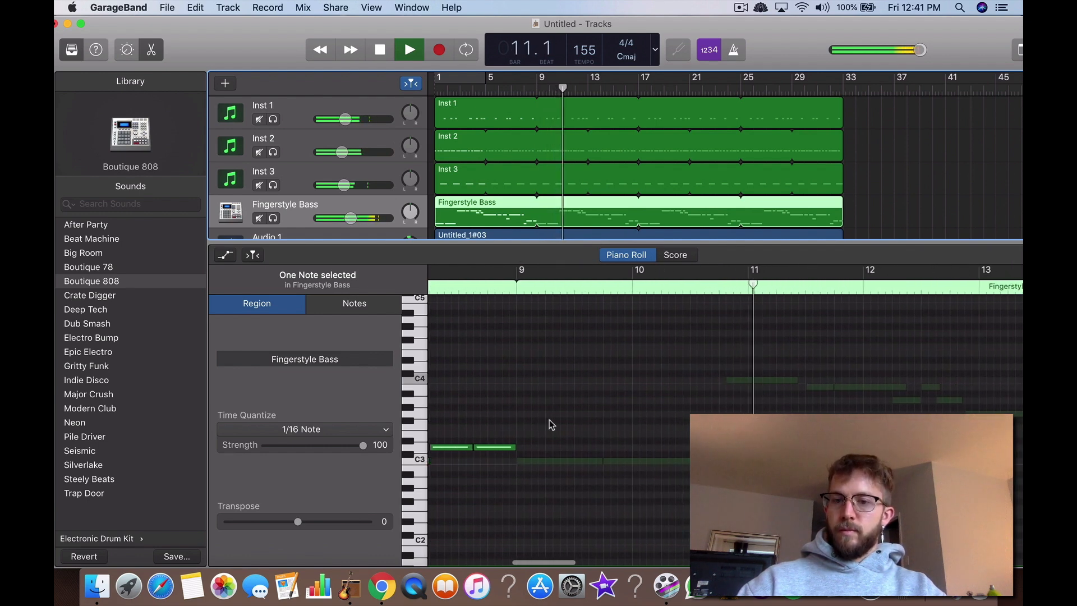
scroll(551, 425, left, 7)
key(Return)
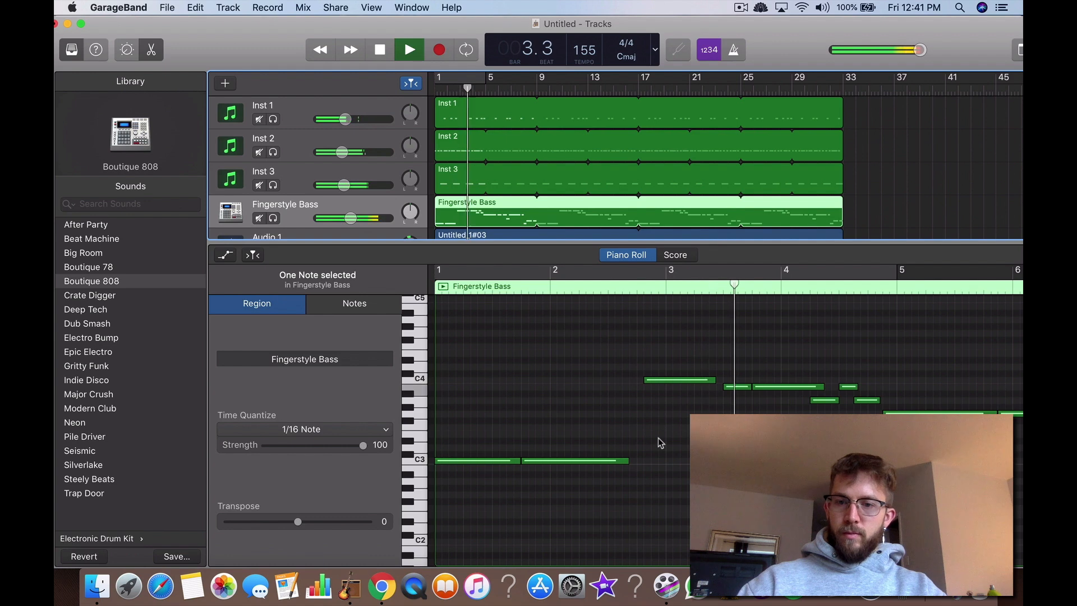
drag(745, 364, 758, 393)
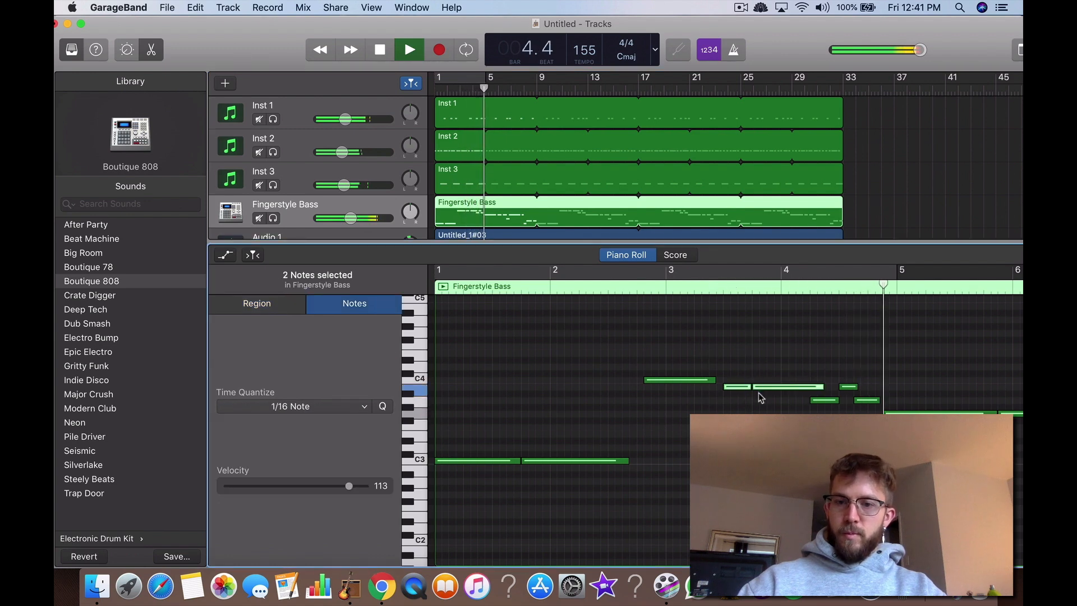
click(754, 410)
scroll(755, 410, down, 5)
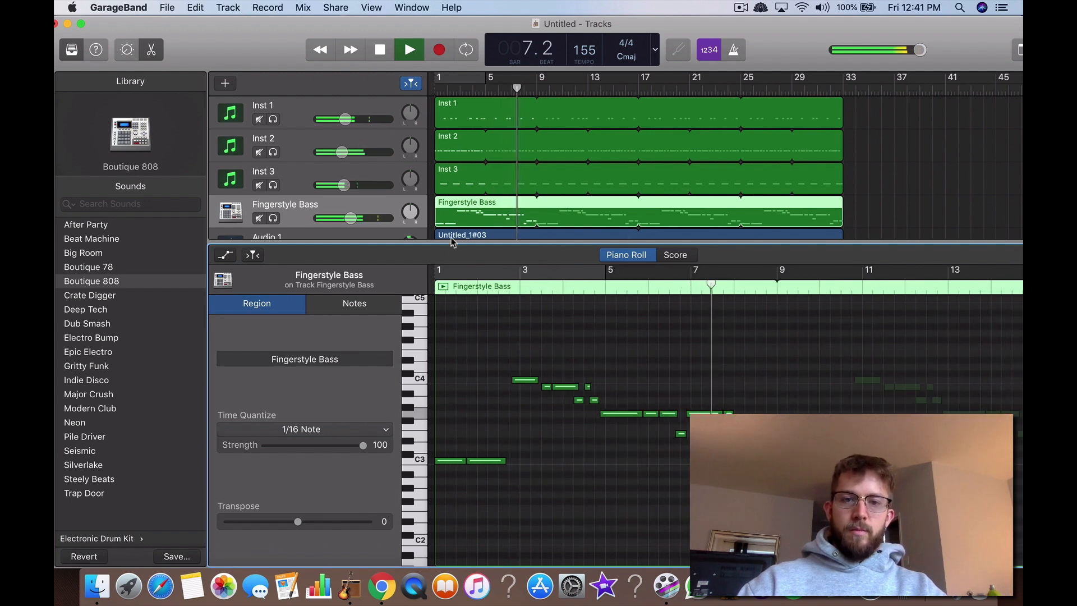
Step: Enlarge the track area to show all eight tracks, stop playback and return the playhead to bar 1
drag(552, 240, 458, 414)
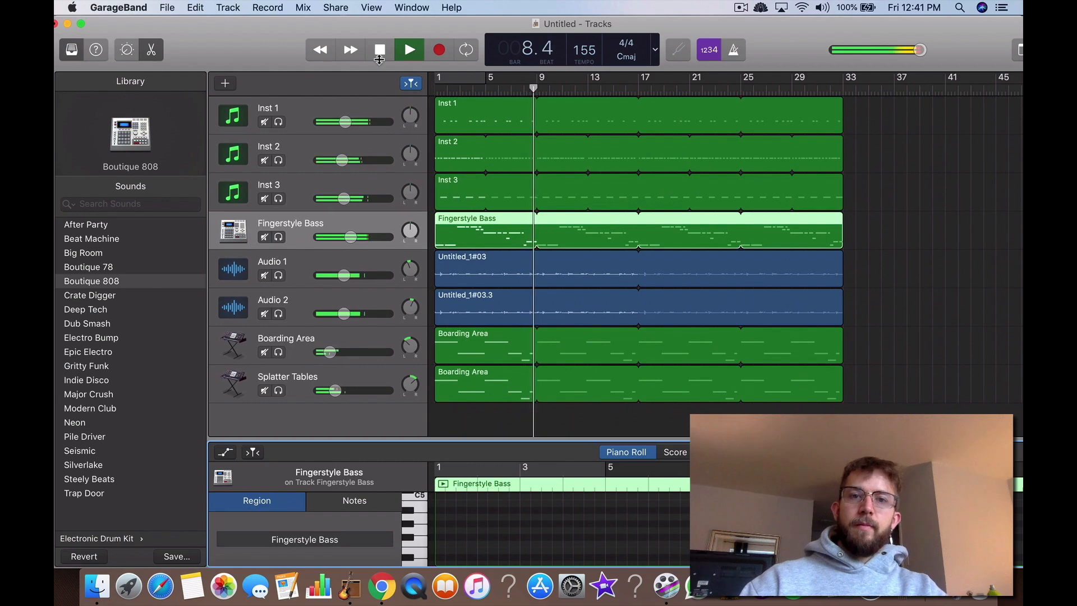
double_click(378, 54)
click(410, 55)
click(409, 53)
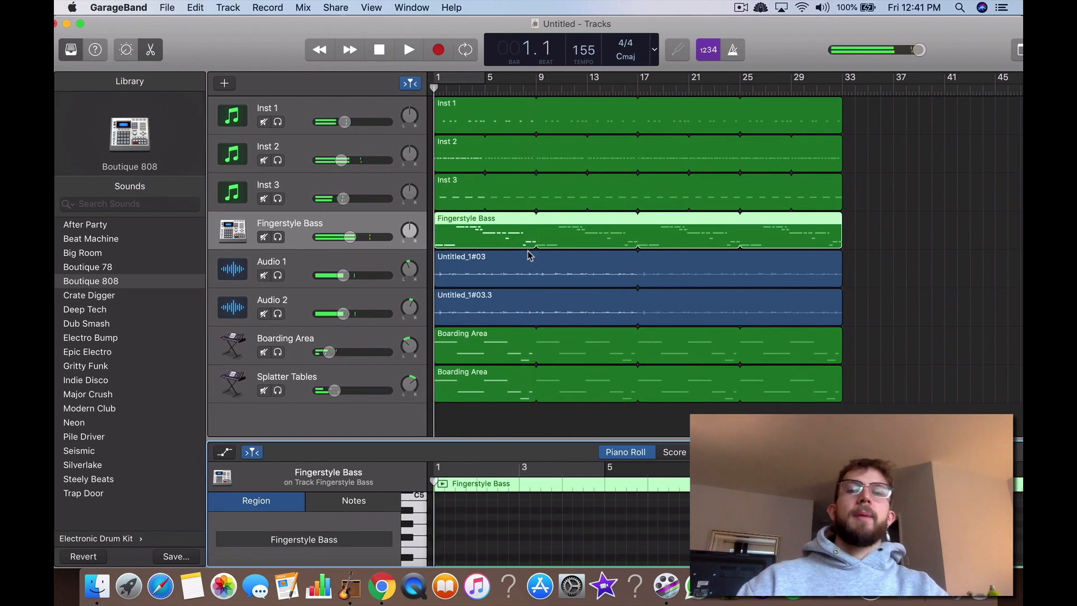
Step: Switch to Chrome and review the sad trap beat article's sections on Boutique 808 notes, hi-hat rolls and kicks
key(ctrl+Up)
click(812, 321)
scroll(564, 313, up, 15)
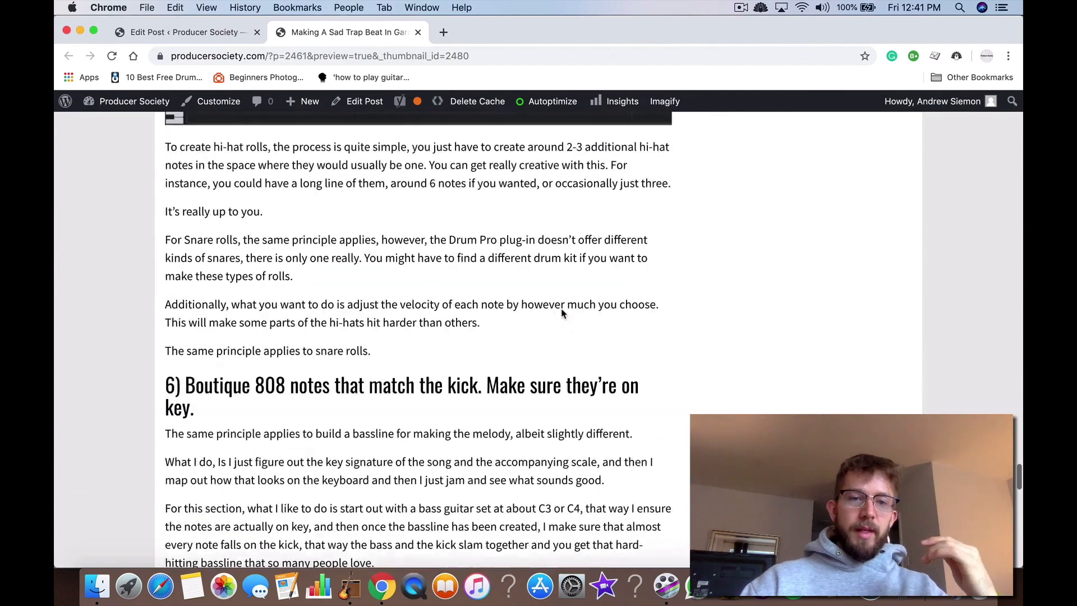
scroll(563, 313, down, 10)
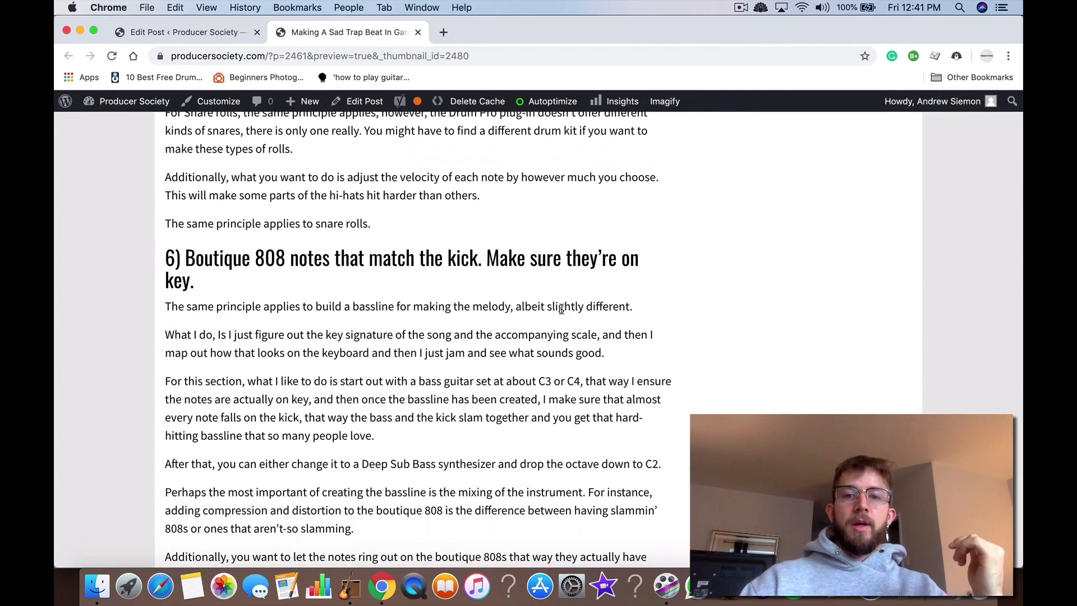
scroll(562, 310, down, 10)
scroll(561, 309, up, 20)
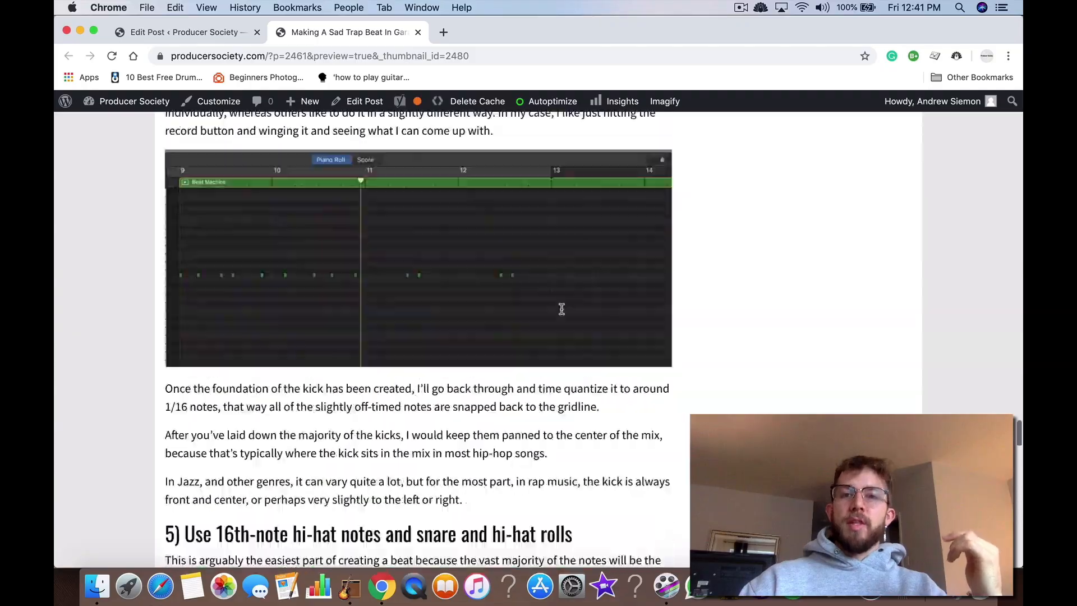
scroll(561, 309, up, 20)
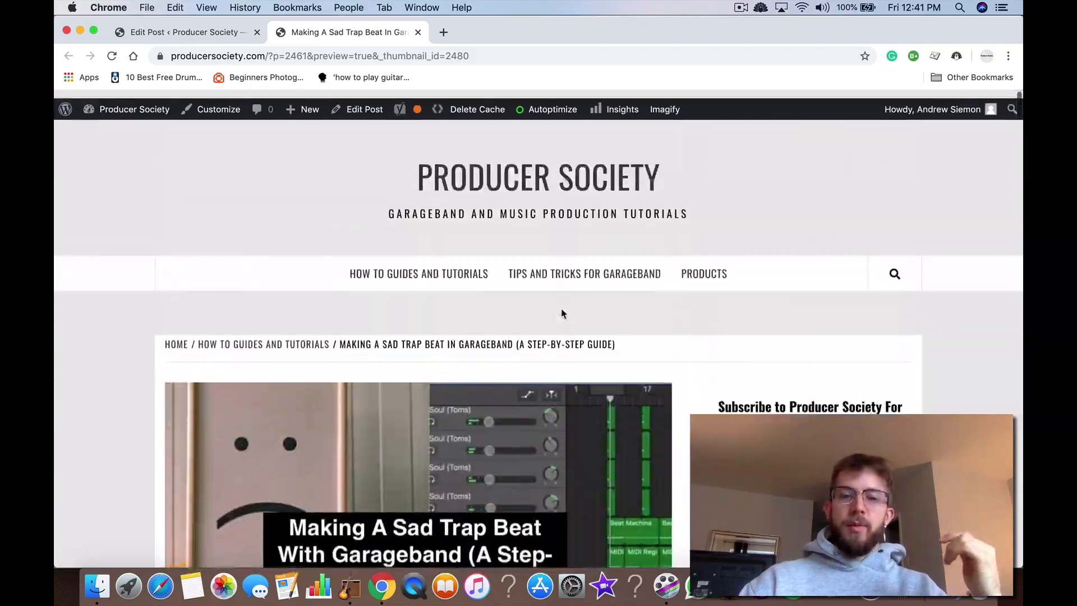
scroll(562, 313, down, 15)
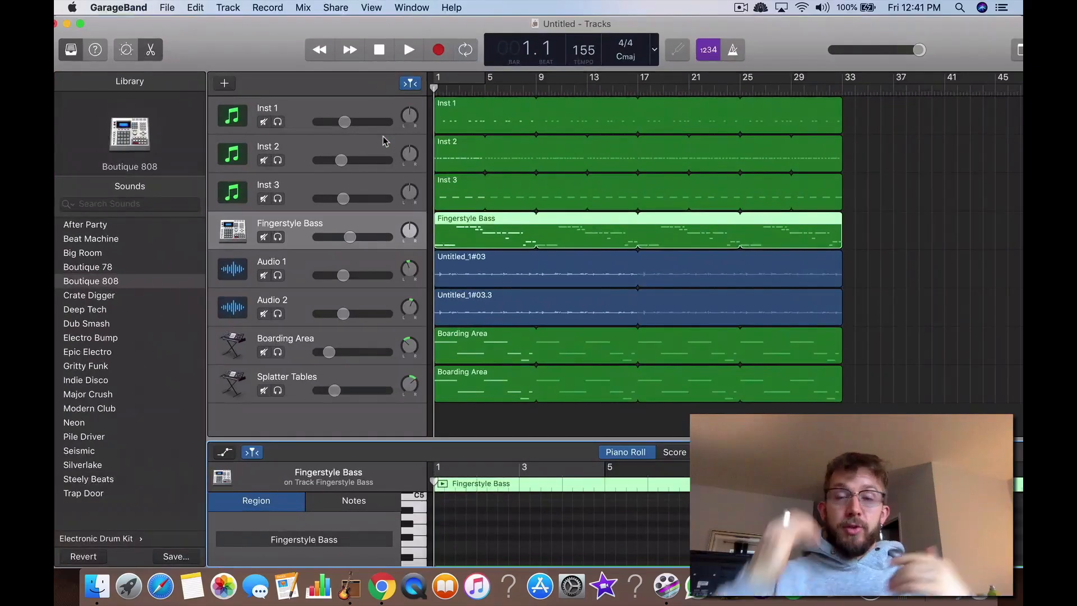
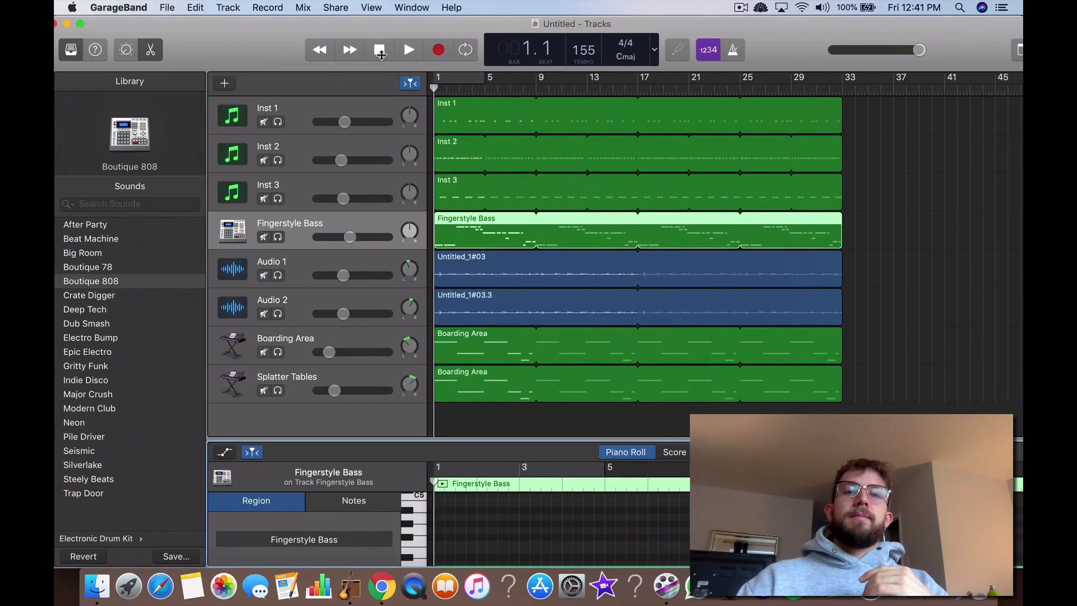
Step: Play the arrangement from bar 1 to about bar 6, and switch to the sad trap beat article in Chrome
click(408, 50)
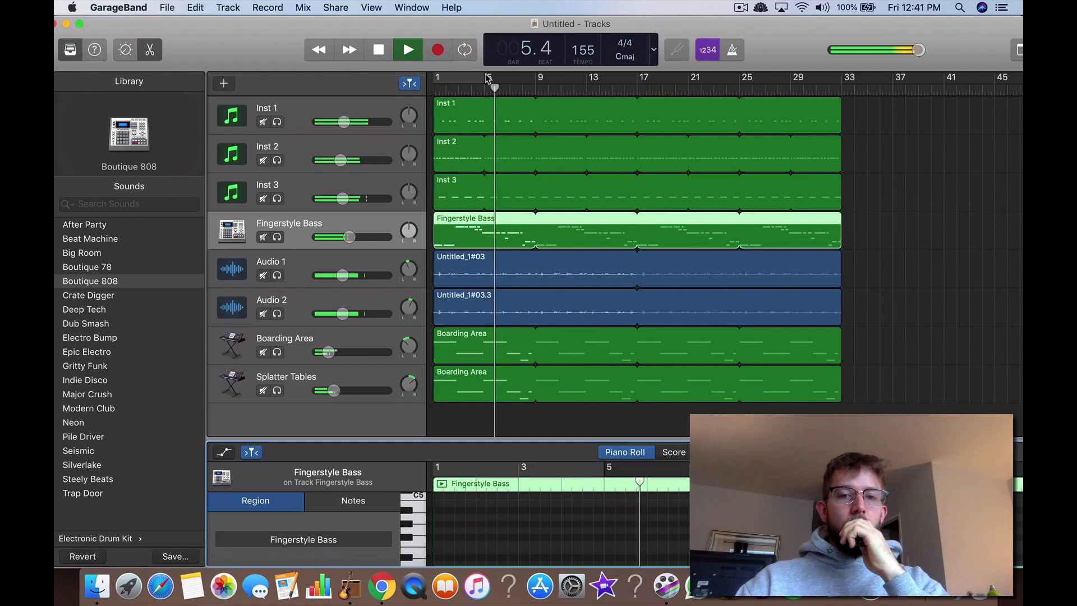
key(ctrl+Up)
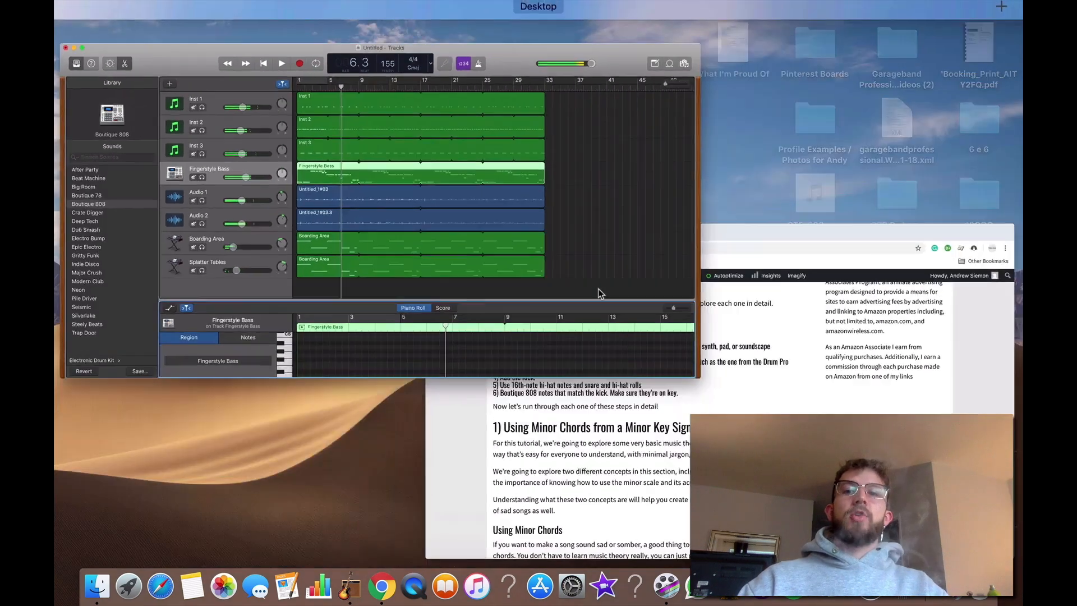
click(870, 386)
scroll(461, 322, down, 20)
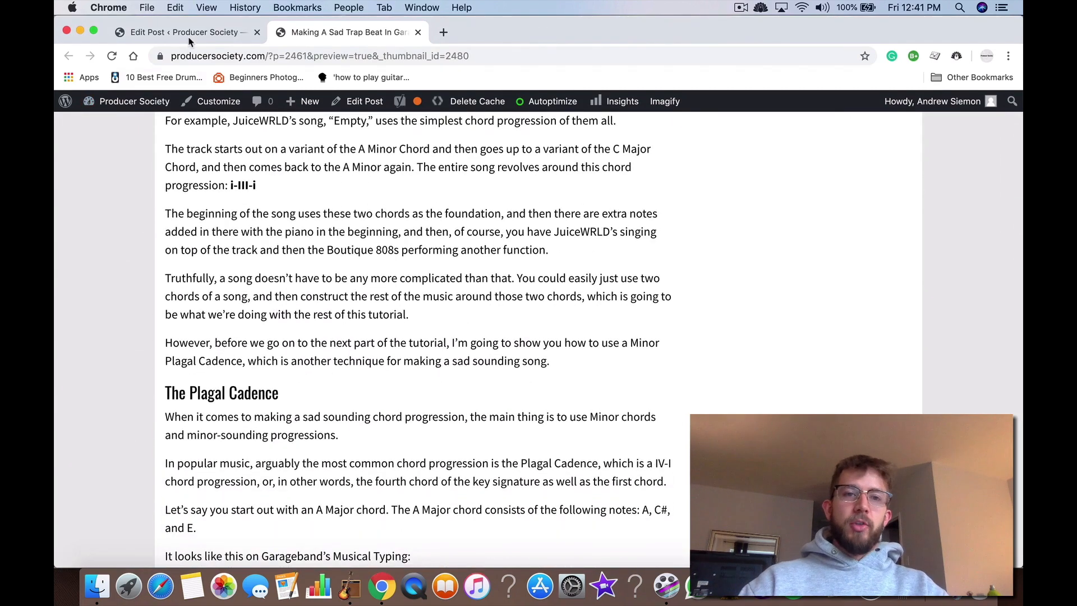
click(207, 31)
click(319, 32)
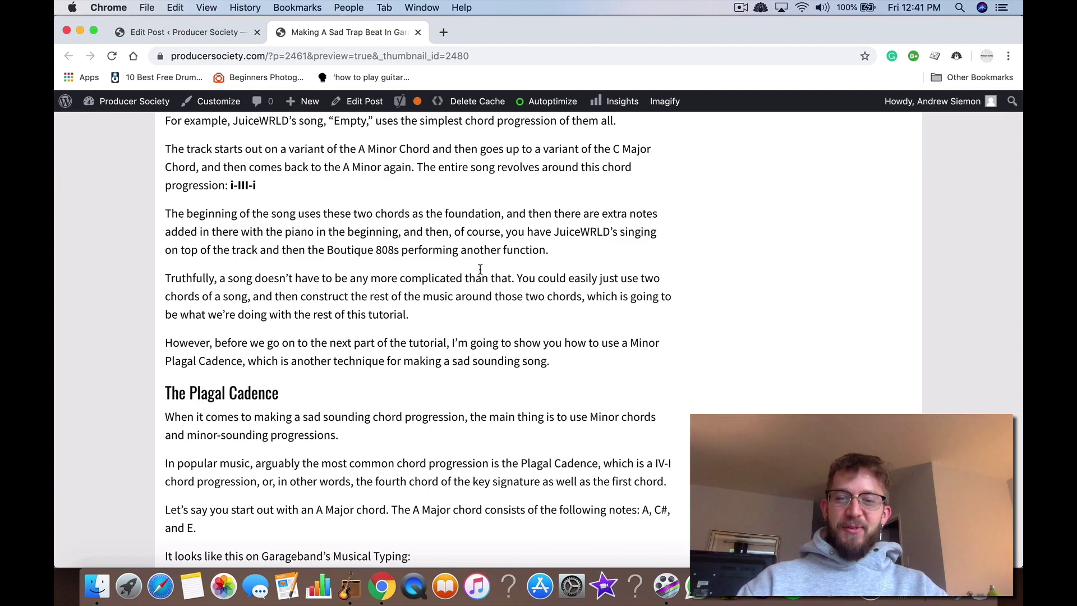
key(ctrl+Up)
click(366, 240)
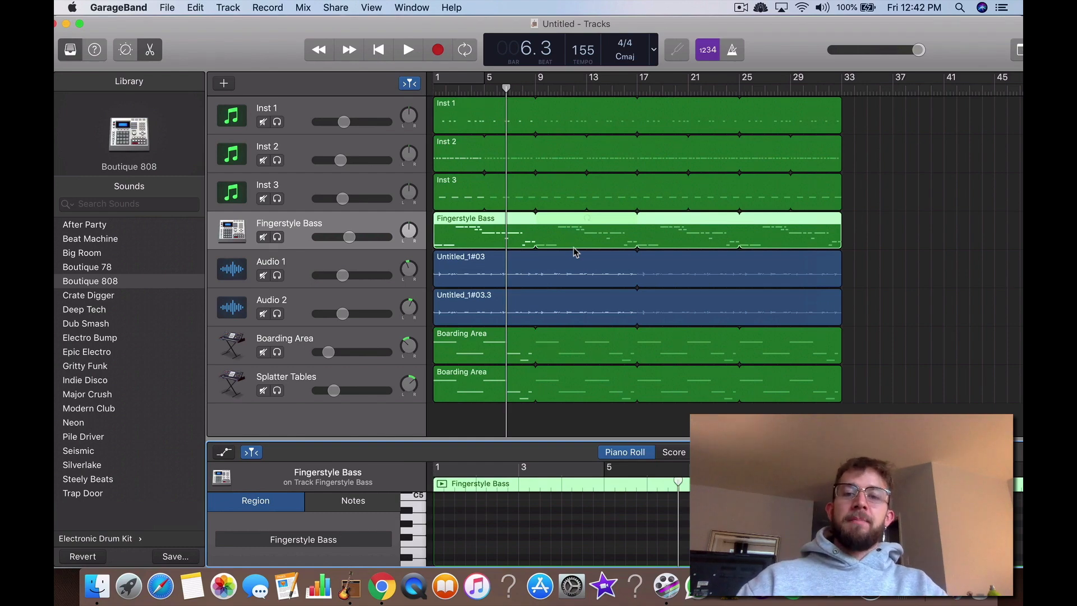
key(ctrl+Up)
click(584, 367)
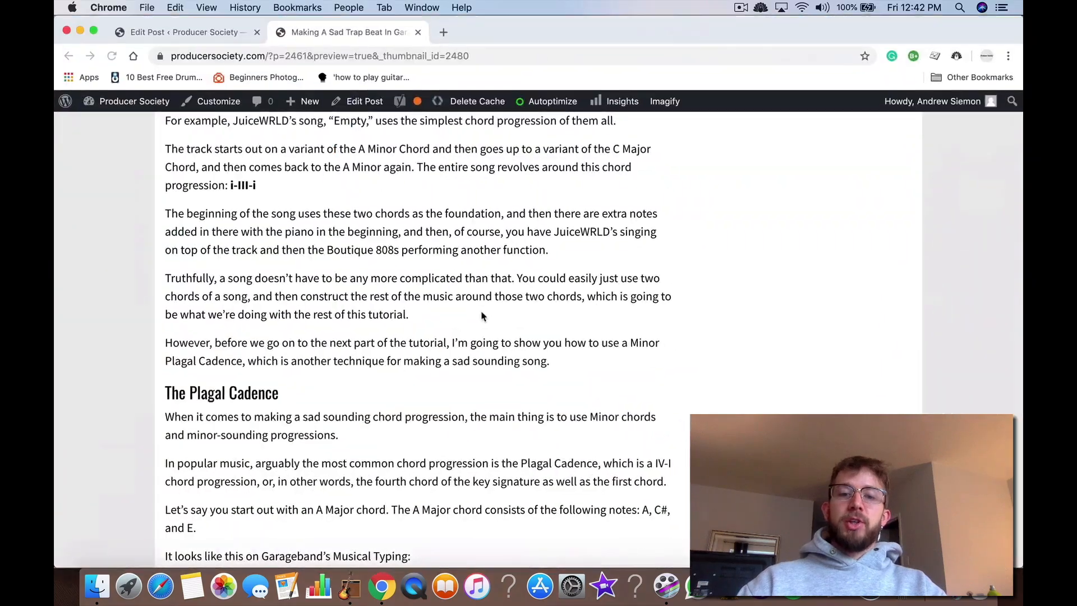
Step: Review the article's sections on claps, kicks, hi-hat rolls and the 808 bassline, and return to its introductory list of six steps
scroll(482, 315, down, 20)
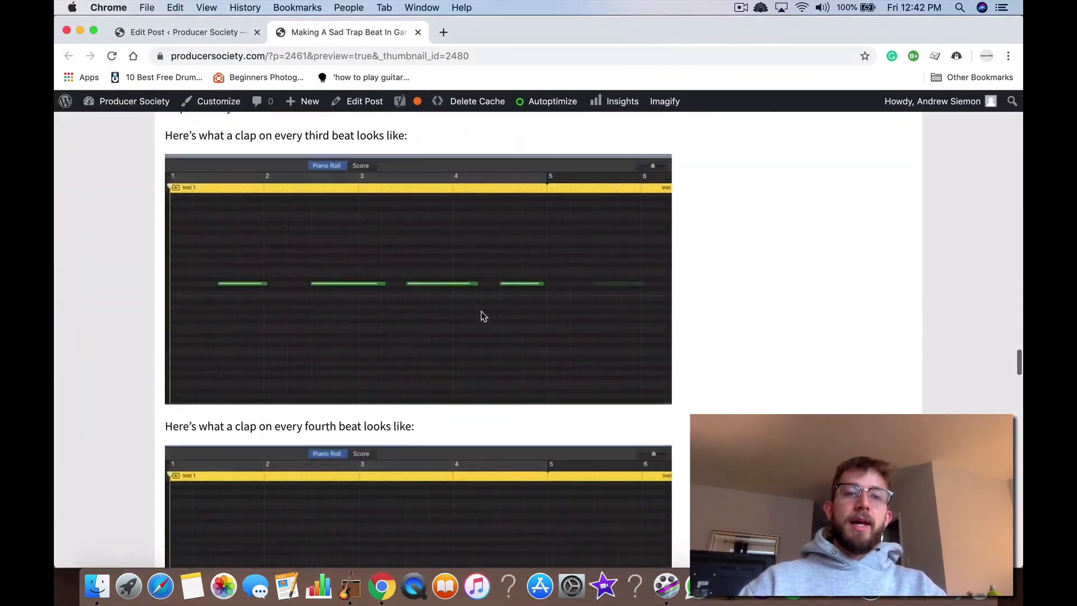
scroll(481, 314, down, 20)
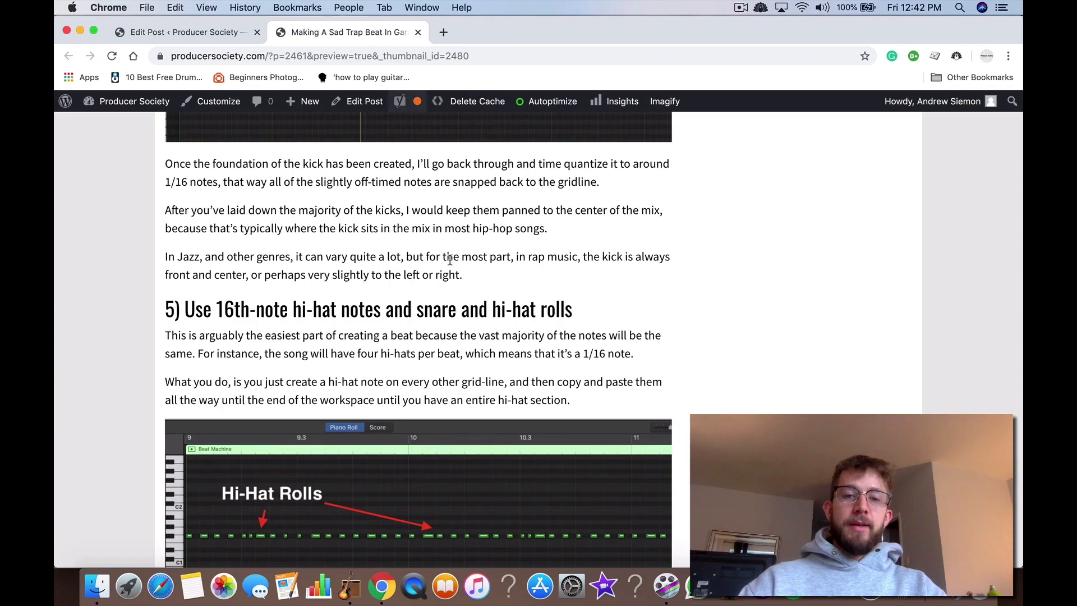
scroll(450, 259, down, 15)
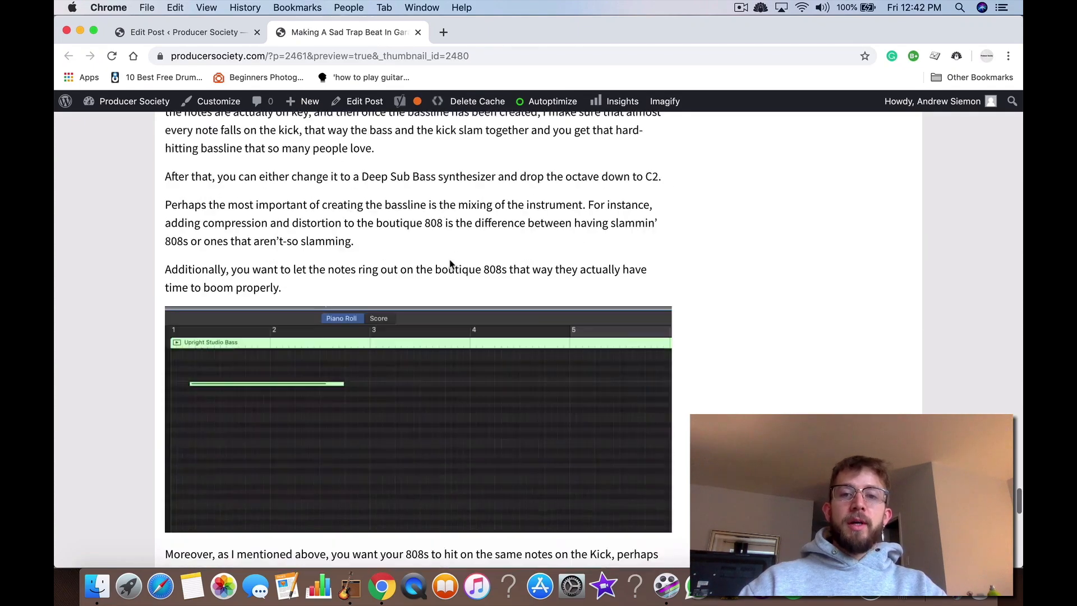
scroll(451, 263, down, 10)
scroll(451, 264, up, 20)
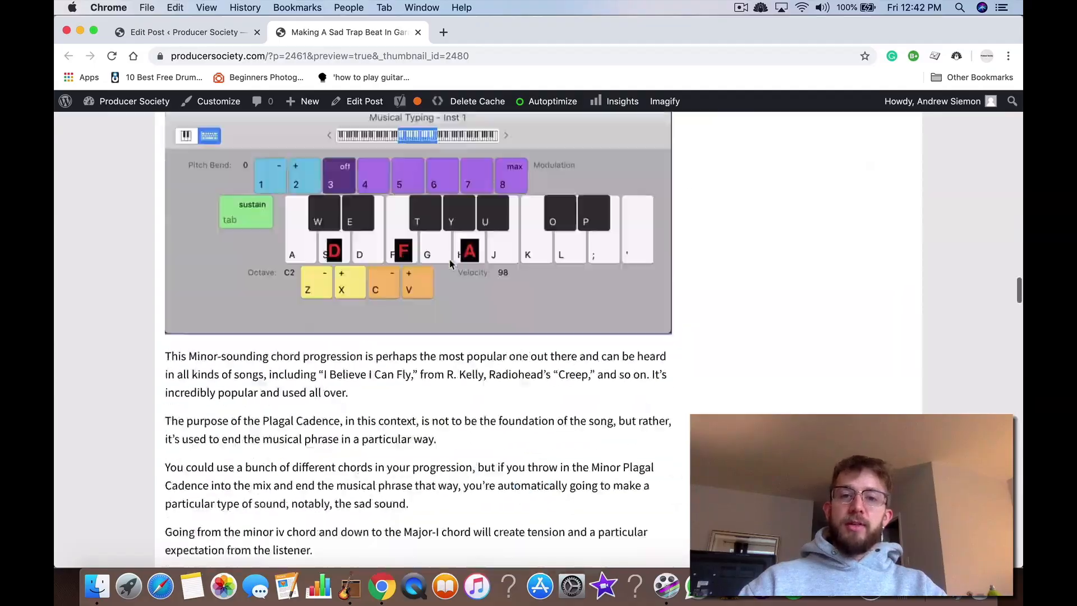
scroll(451, 263, up, 15)
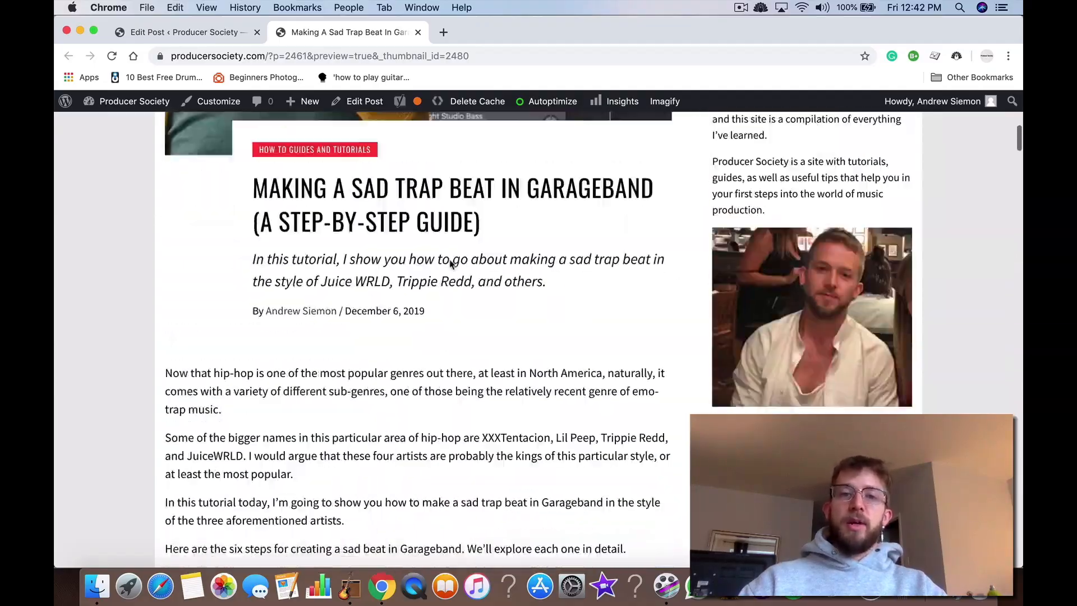
scroll(451, 264, up, 7)
scroll(451, 264, down, 4)
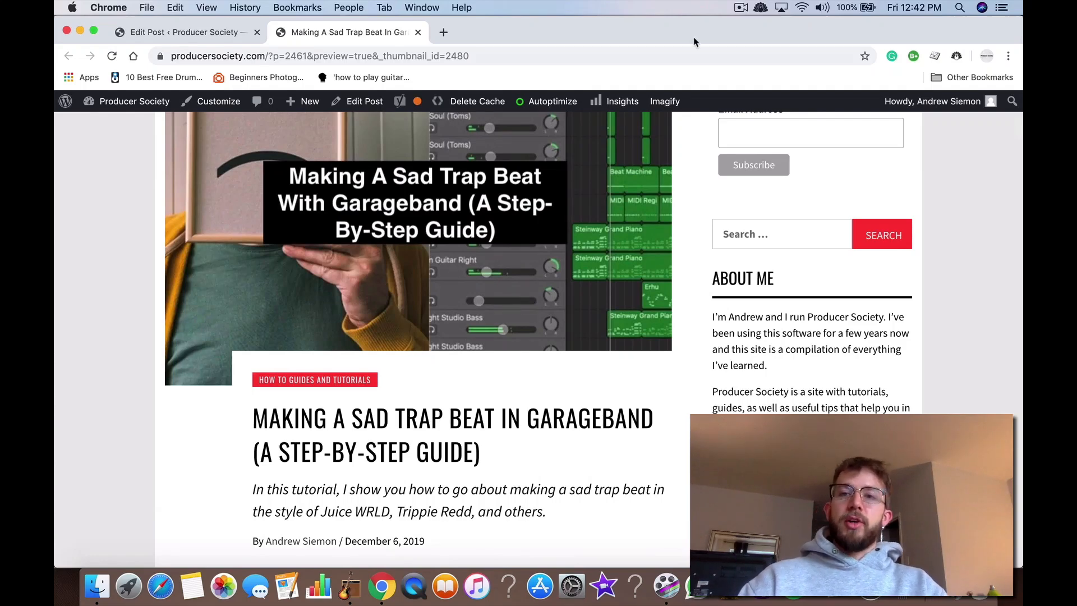
scroll(564, 386, down, 9)
click(742, 9)
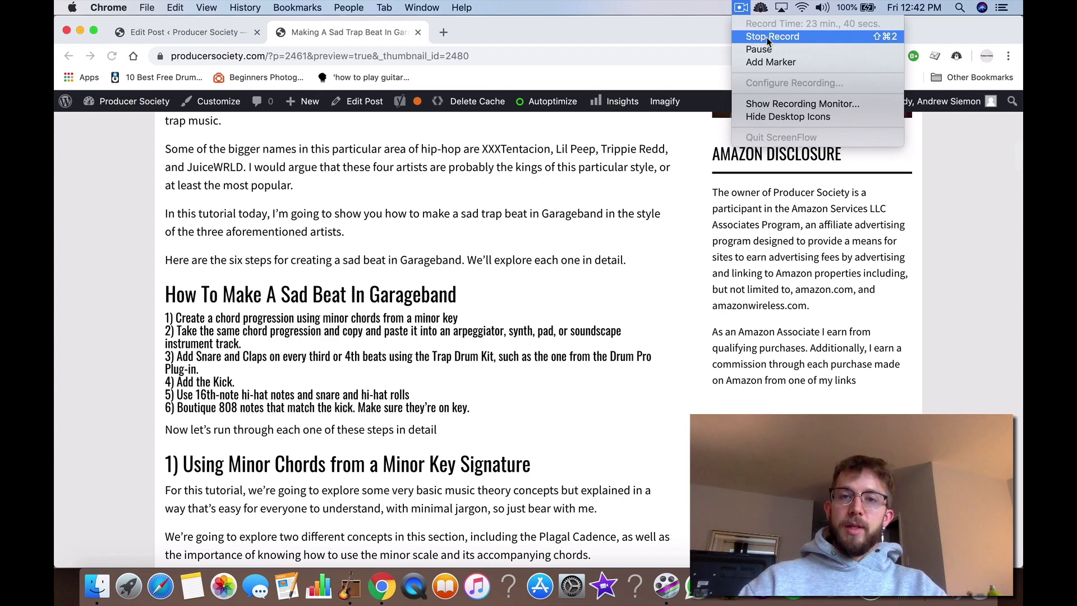
click(766, 37)
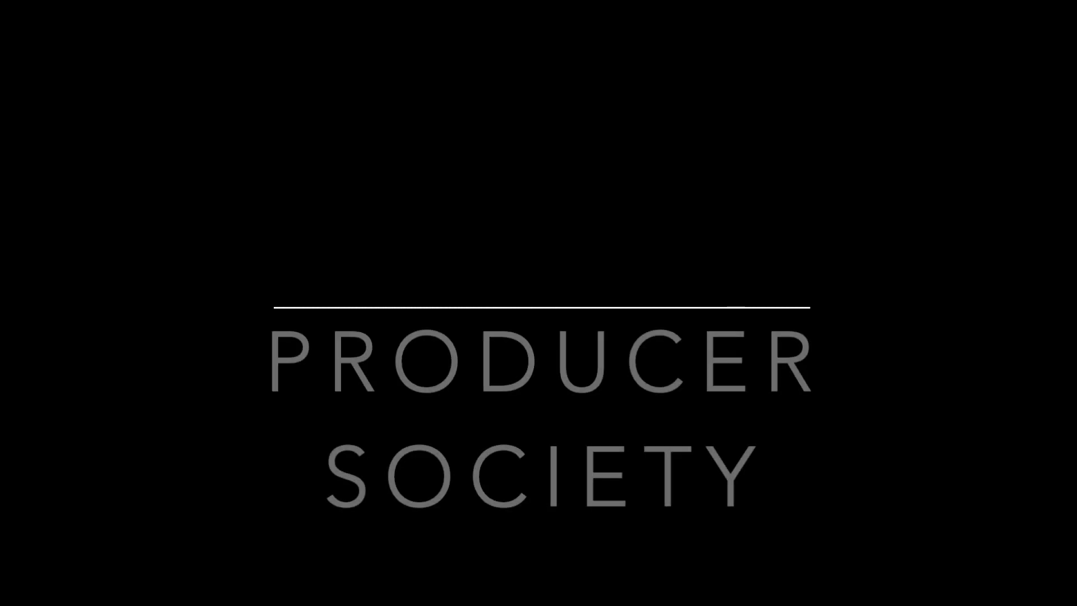